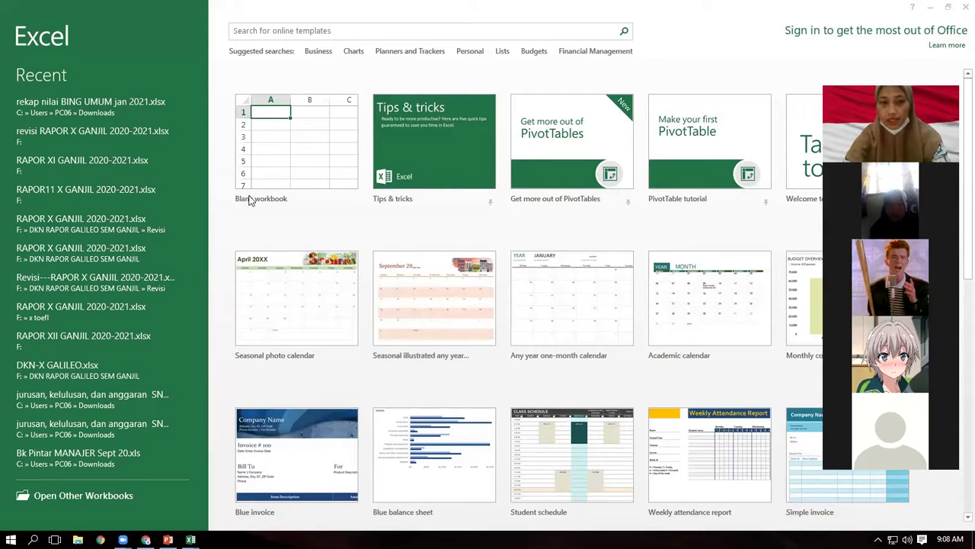
Create a new blank workbook.
click(293, 180)
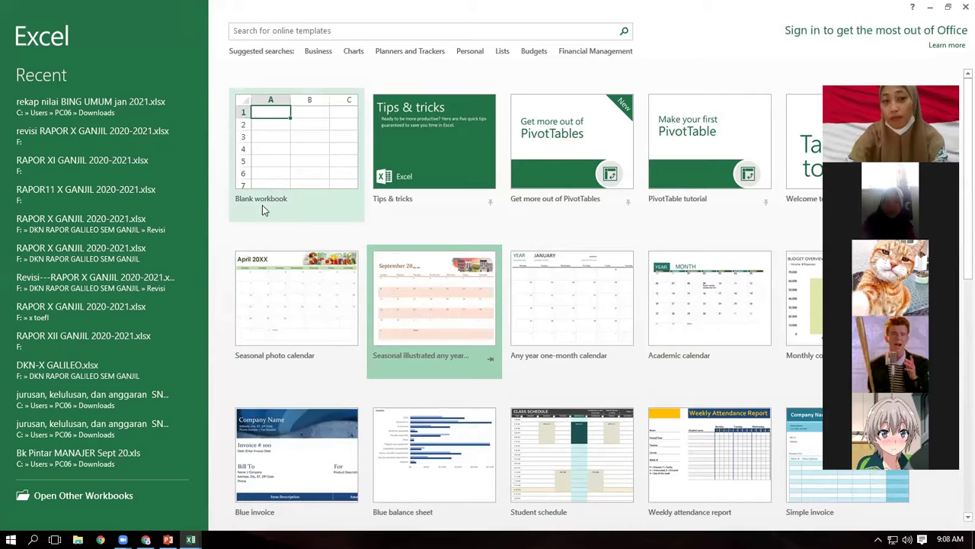
click(316, 180)
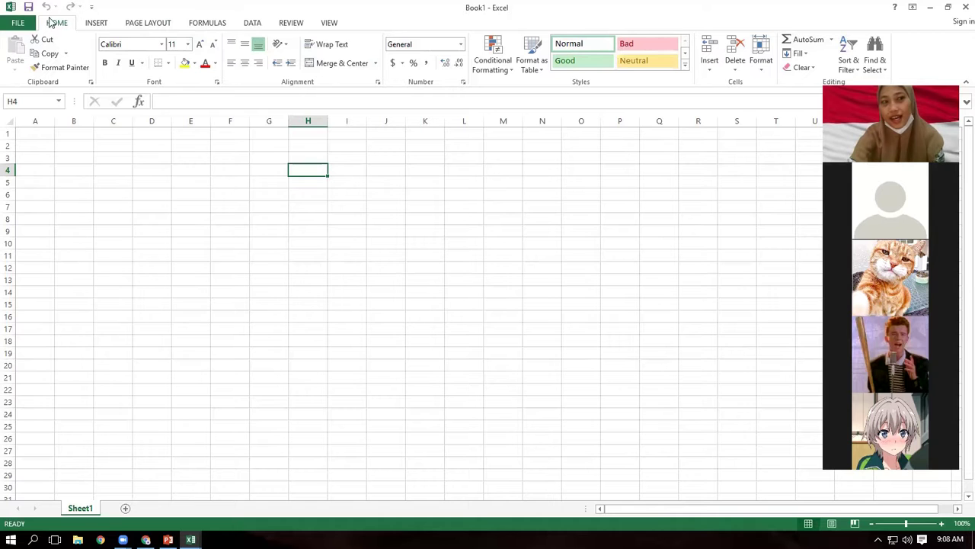
Check the Quick Access Toolbar customization options, and apply underline formatting to cell H4.
click(91, 8)
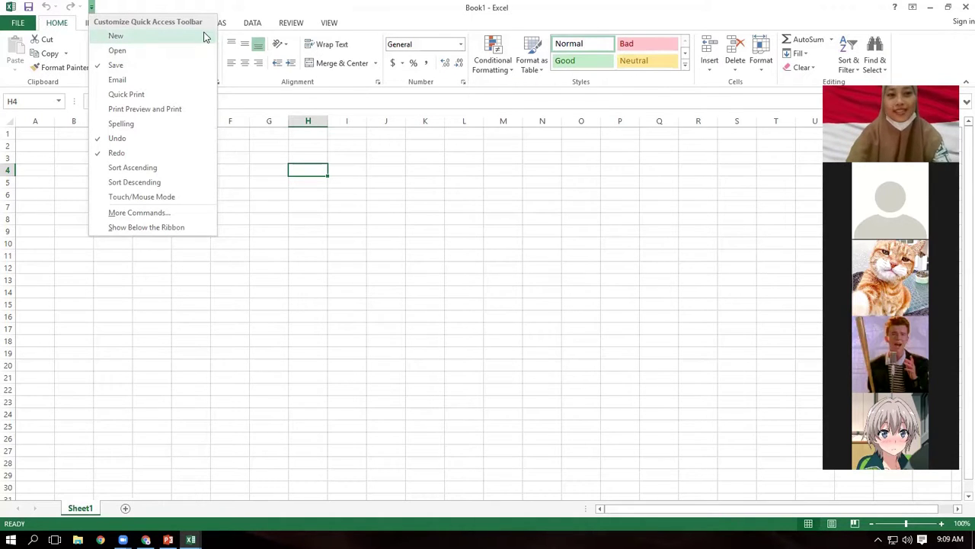
click(54, 29)
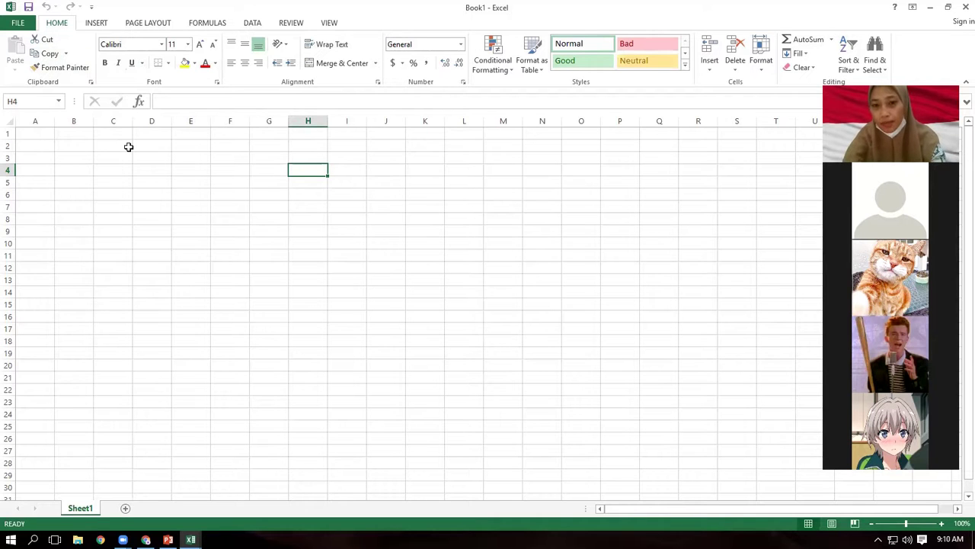
click(134, 64)
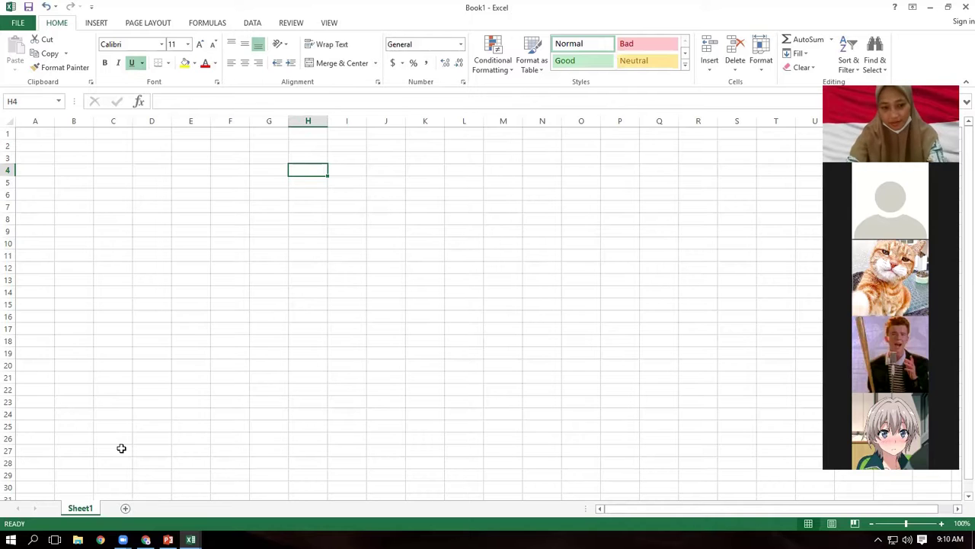
Add a second worksheet and rename Sheet1 as DAFTAR KELAS.
click(126, 508)
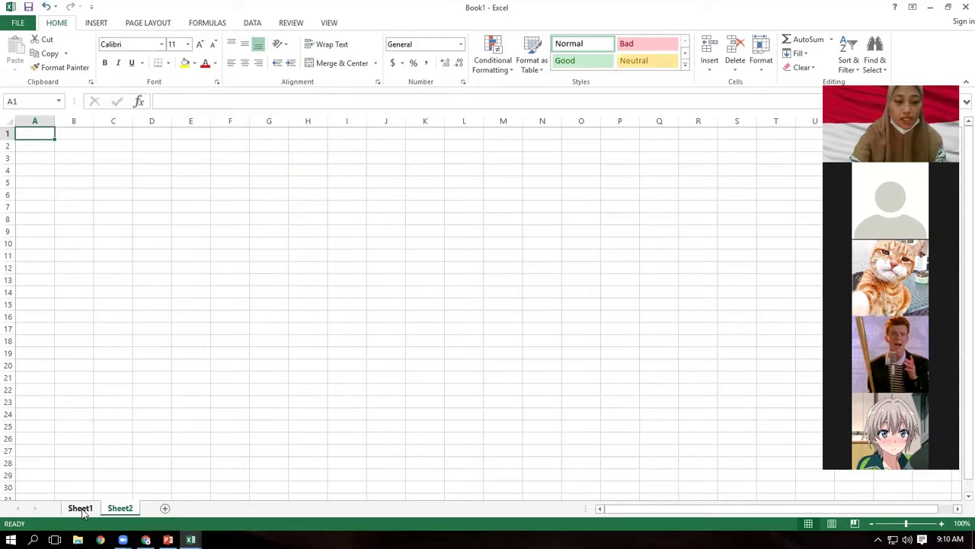
right_click(83, 509)
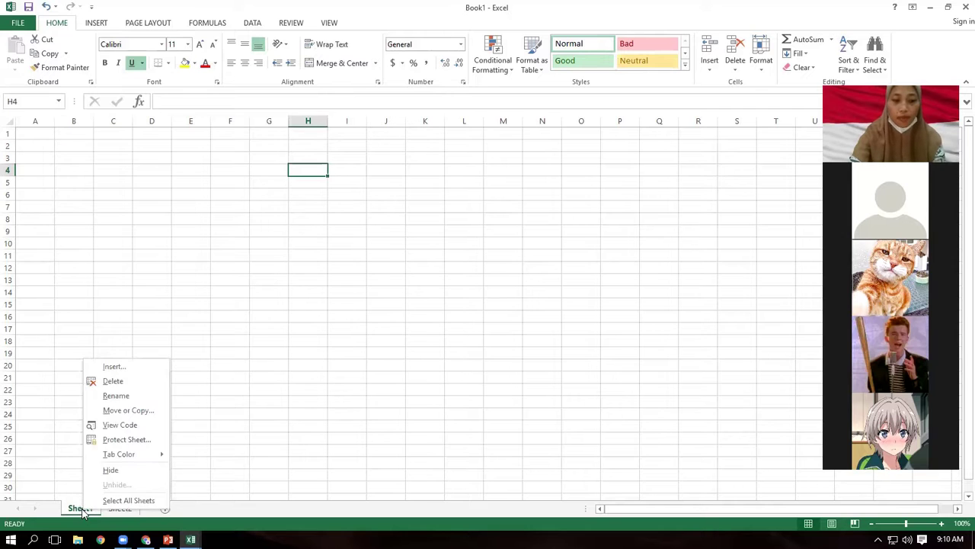
click(116, 396)
text(d)
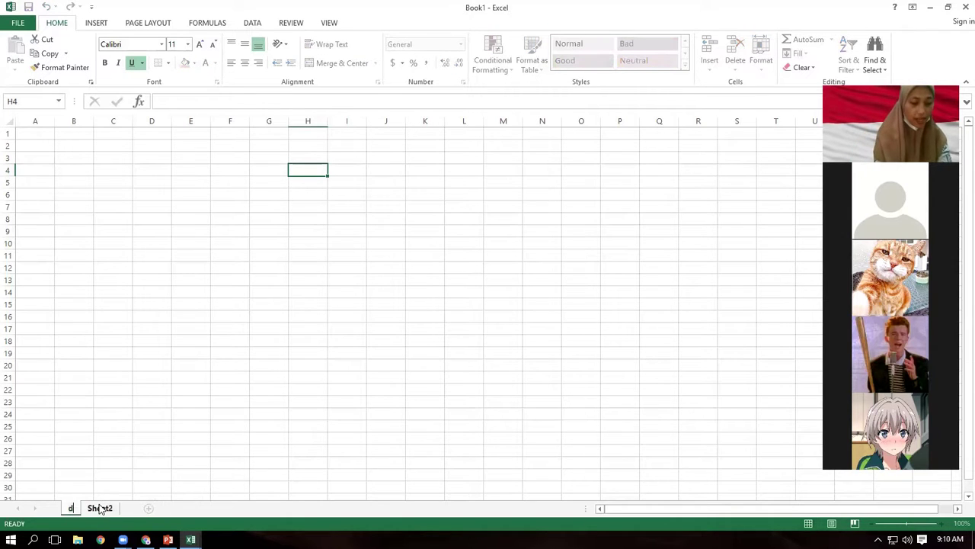
text(AF)
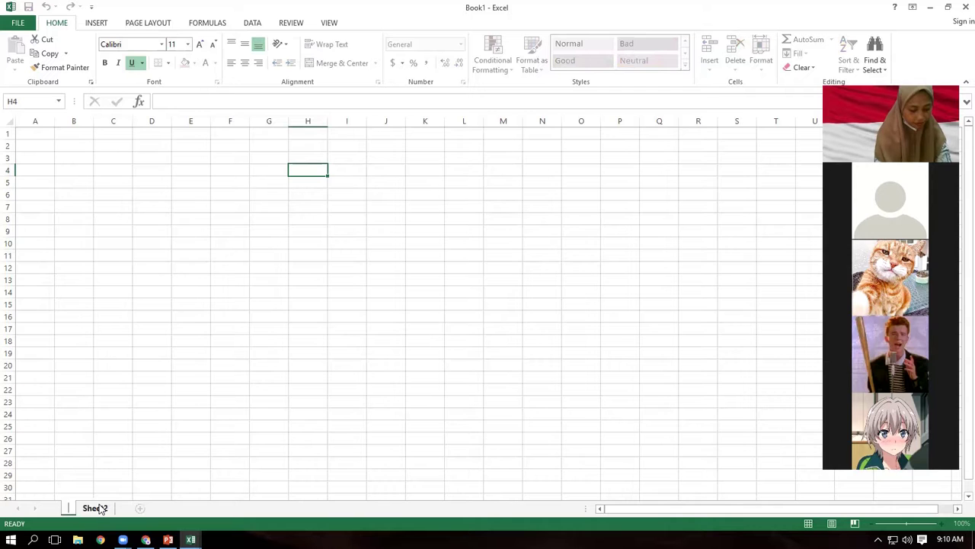
text(A)
key(BackSpace)
text(TR)
key(BackSpace)
text(AR)
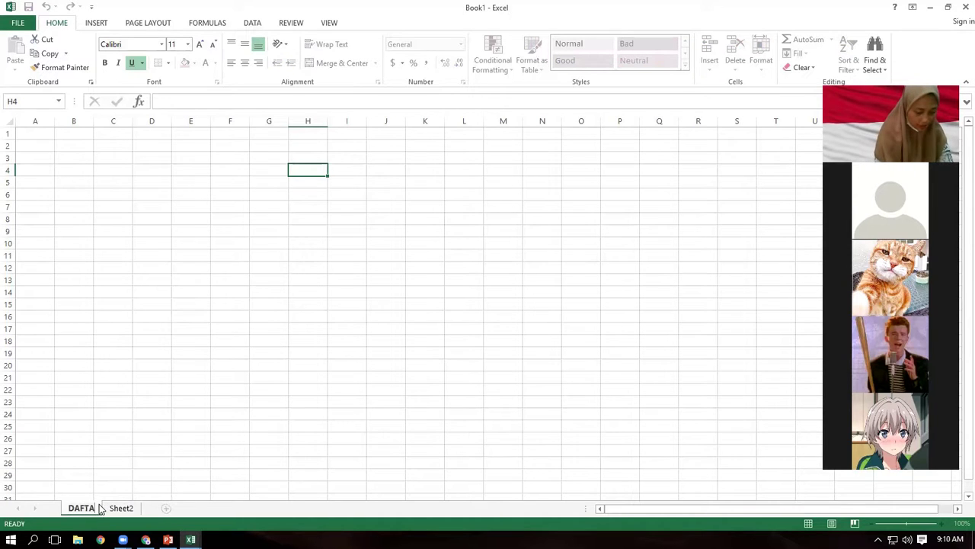
text( KELA)
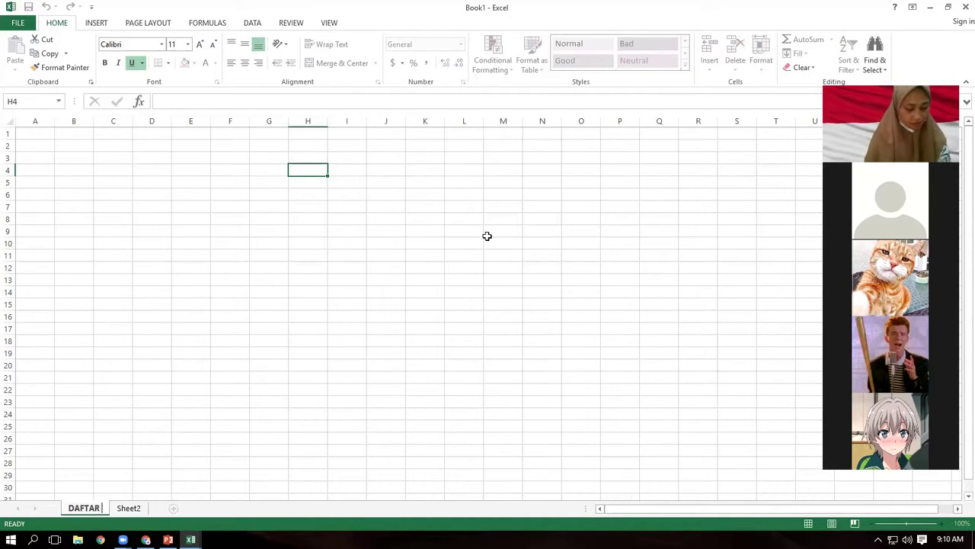
text(S)
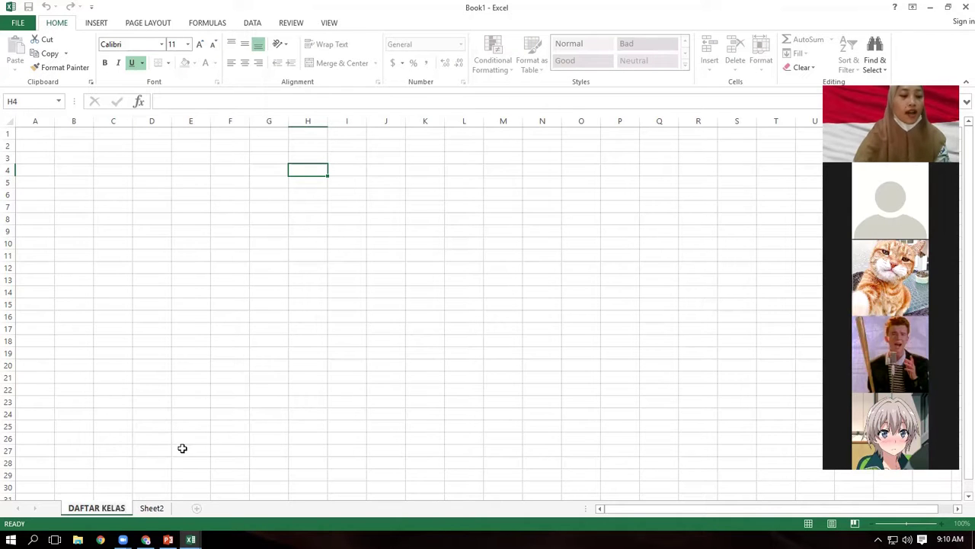
key(Return)
Rename Sheet2 as DAFTAR NILAI.
click(146, 509)
right_click(155, 510)
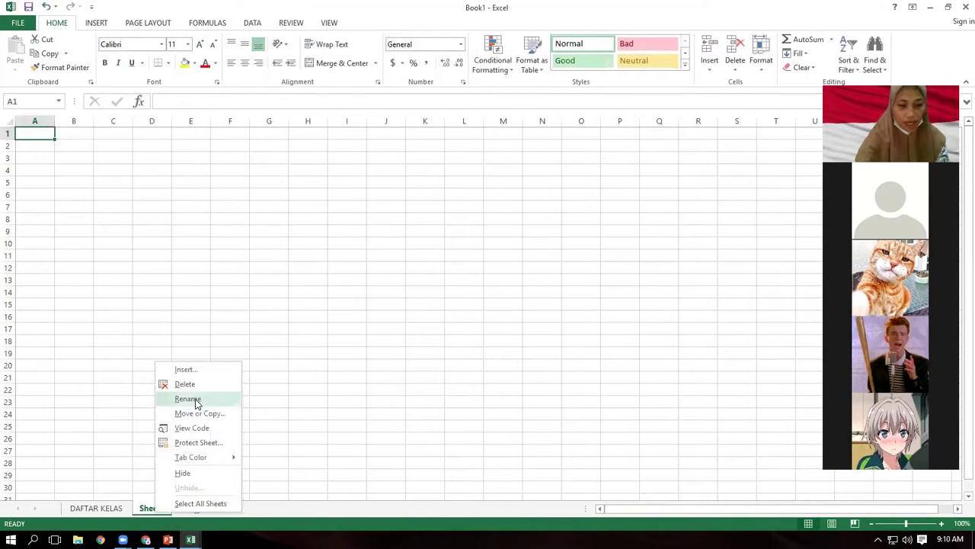
click(188, 400)
text(DAFTAR)
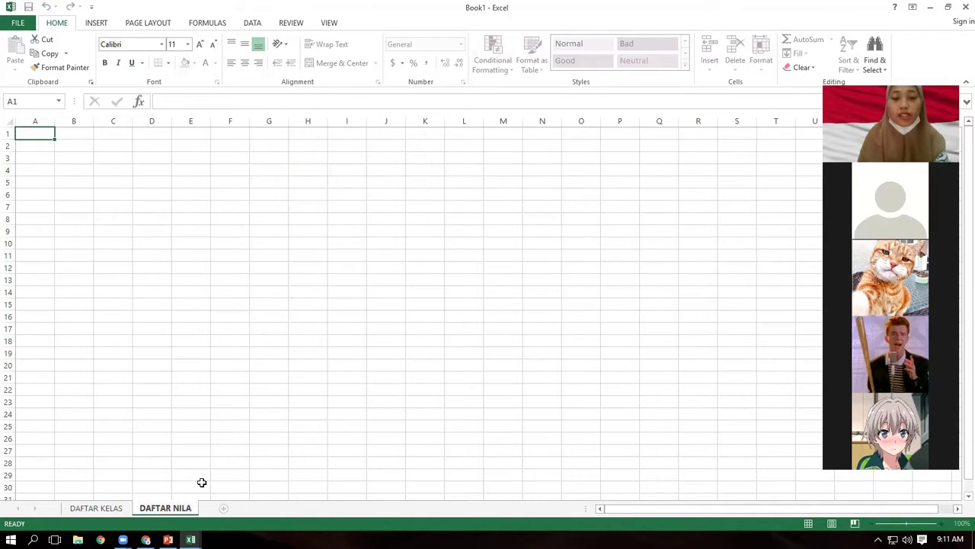
text(NILAI)
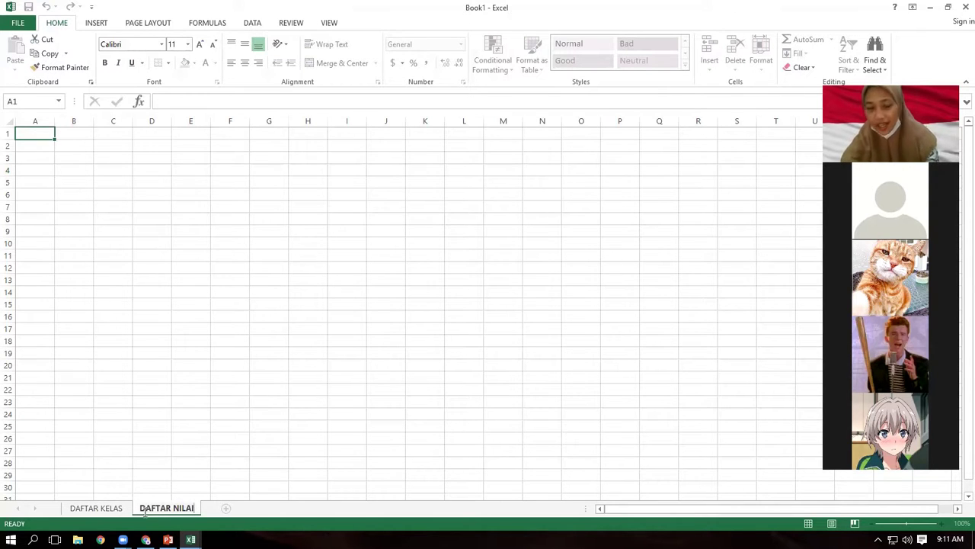
click(85, 511)
click(135, 514)
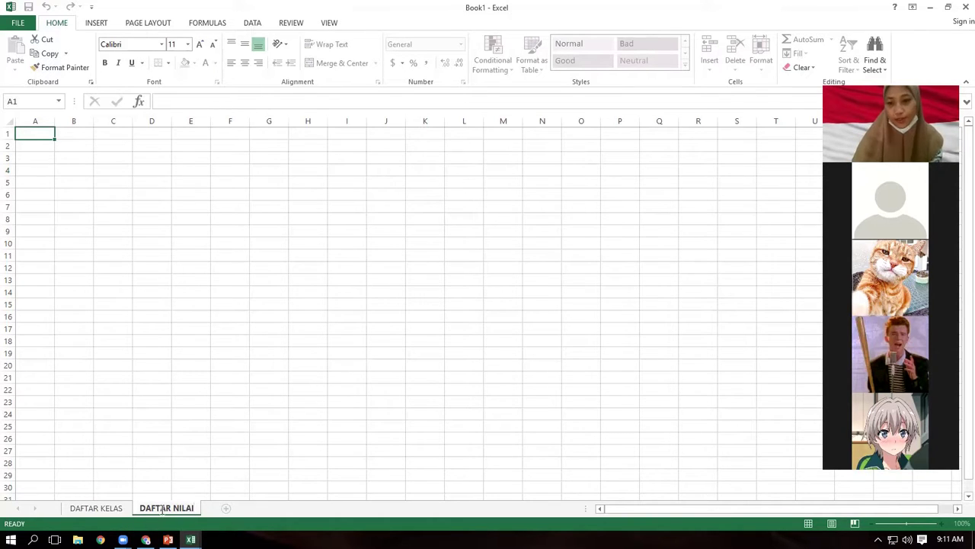
key(Return)
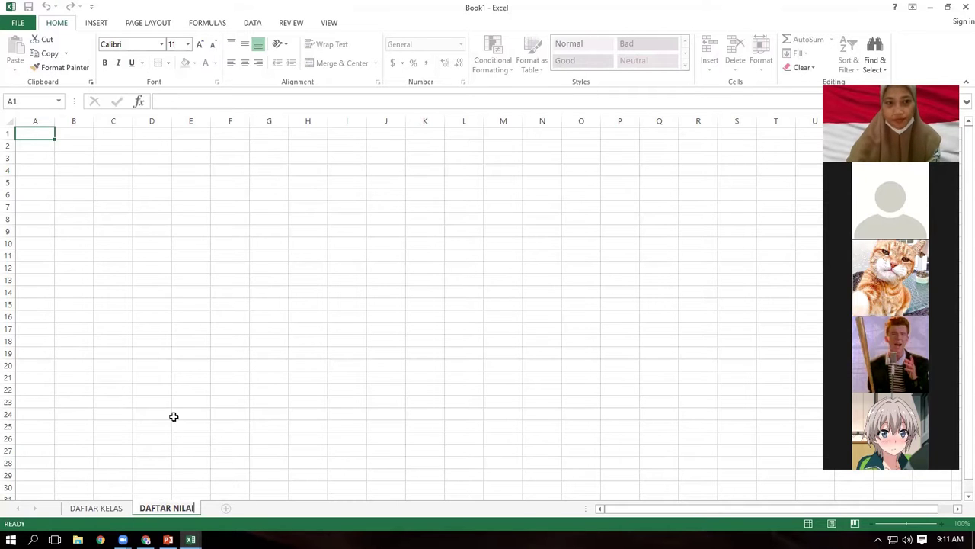
Highlight sample cells down columns B, C and D and across A6:K6 to examine columns, rows and the cell at D6.
click(76, 170)
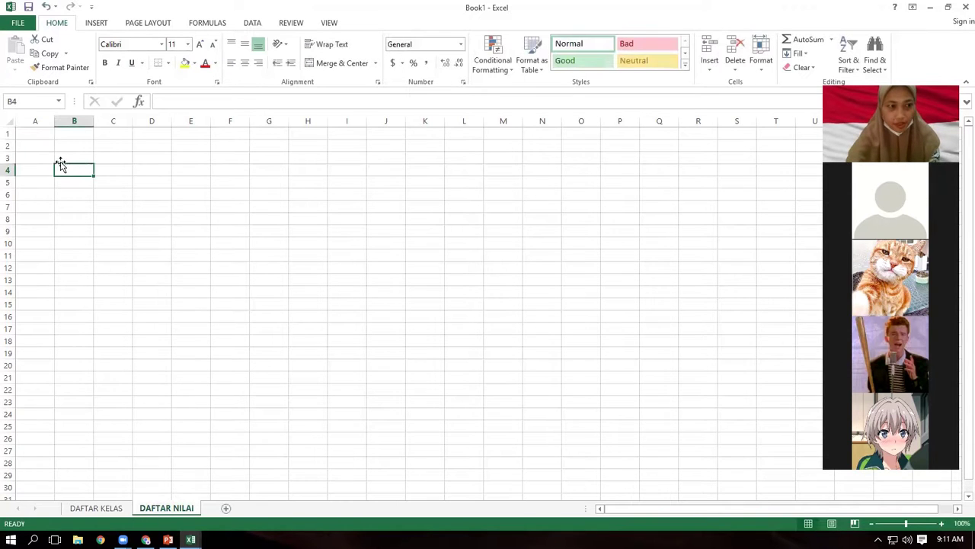
click(38, 160)
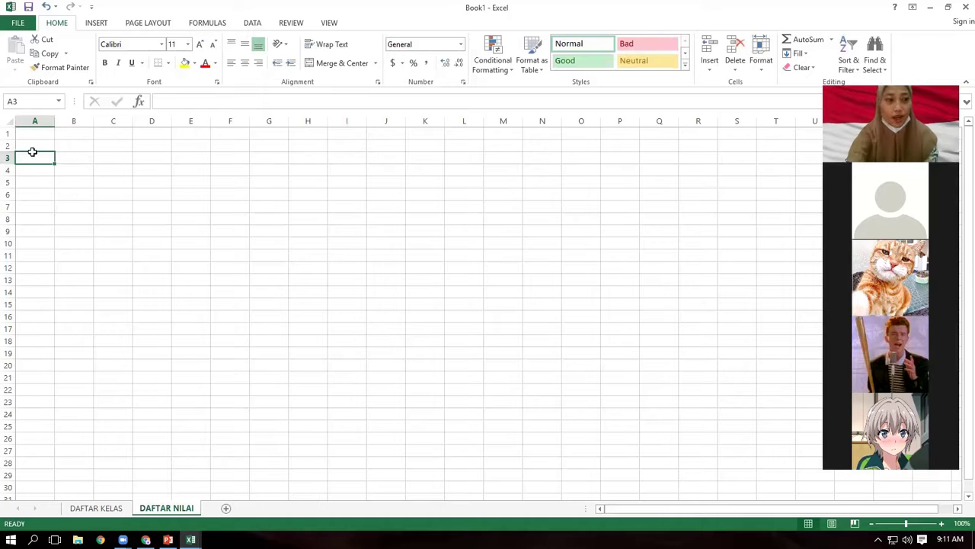
drag(66, 134, 70, 367)
drag(98, 135, 106, 329)
drag(149, 145, 153, 329)
click(22, 194)
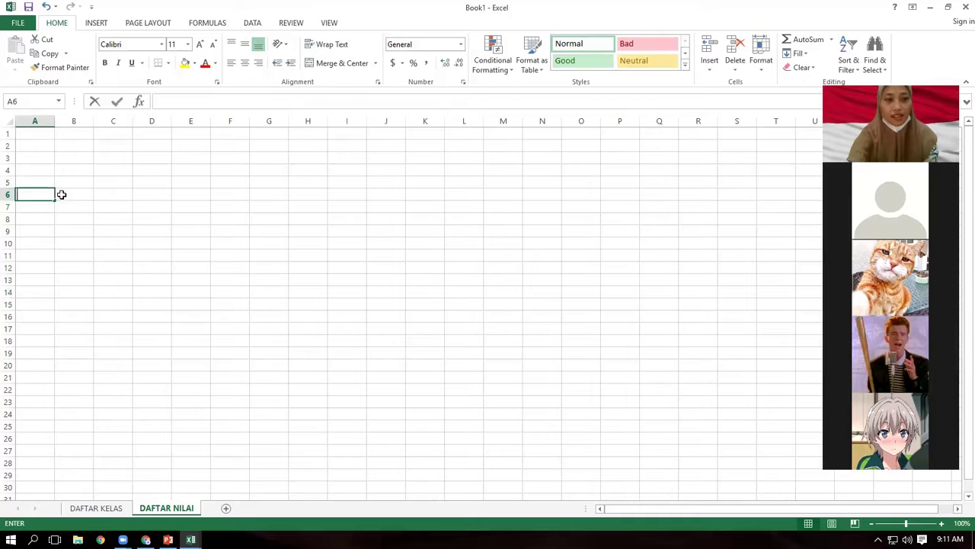
drag(28, 195, 431, 196)
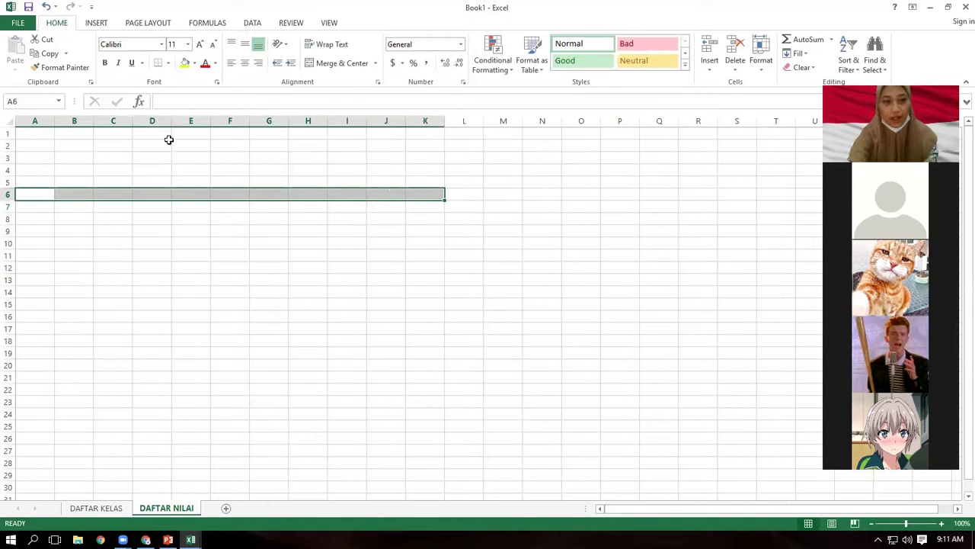
drag(162, 132, 170, 284)
click(152, 198)
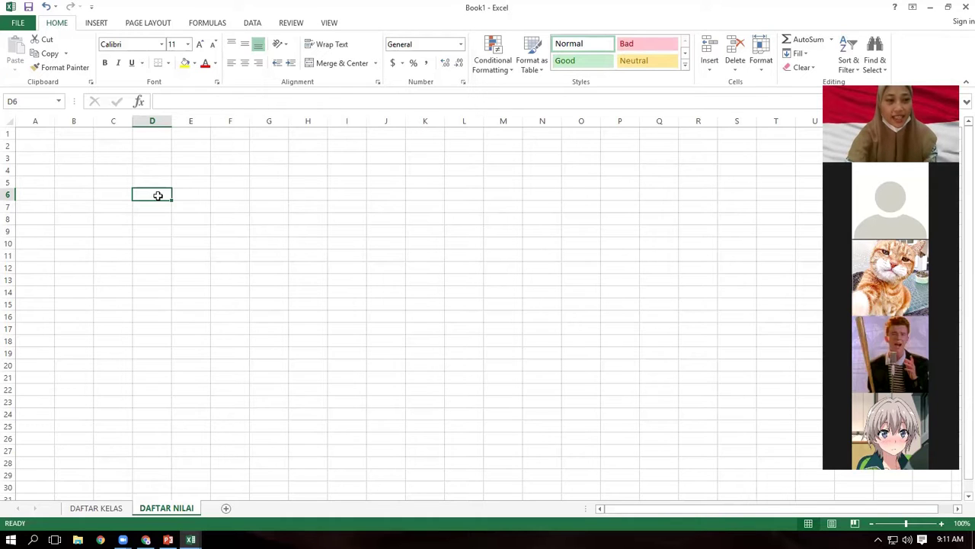
click(196, 194)
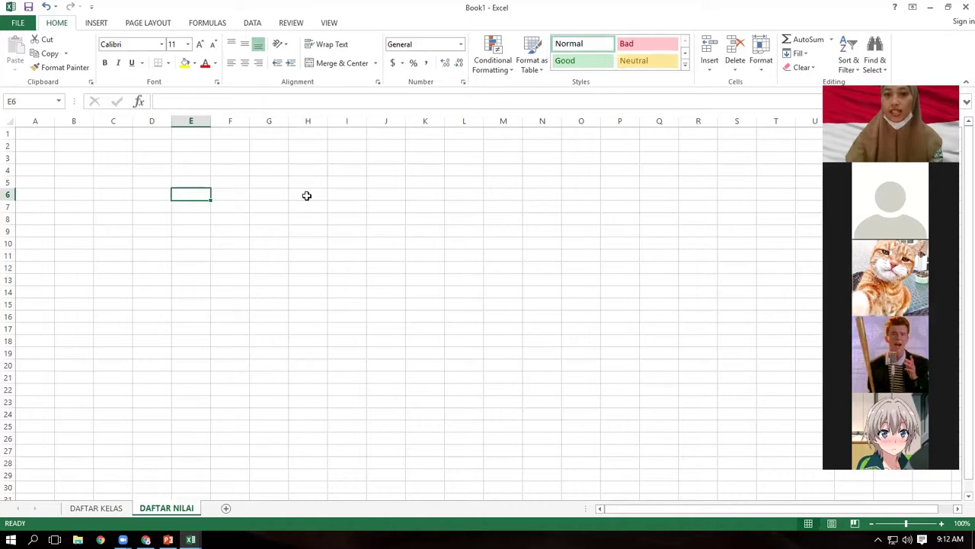
Enter the addition operator + as text in cell A6.
click(43, 196)
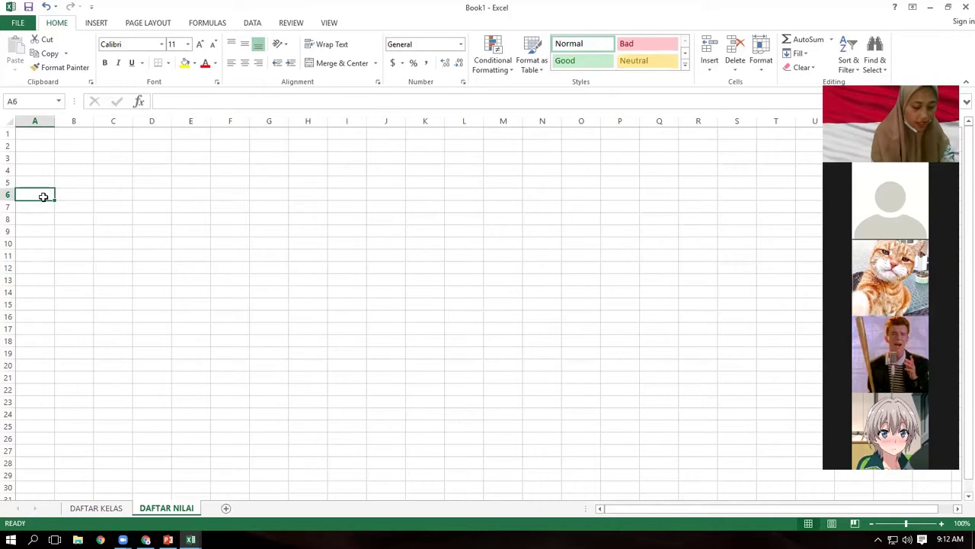
text(df)
key(BackSpace)
key(BackSpace)
text(a)
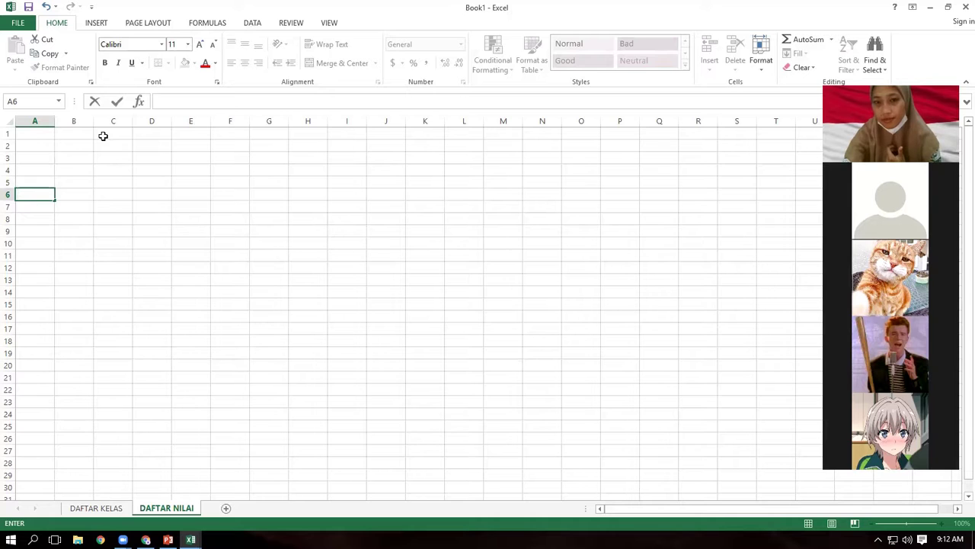
text(+)
click(28, 206)
key(BackSpace)
key(BackSpace)
click(28, 207)
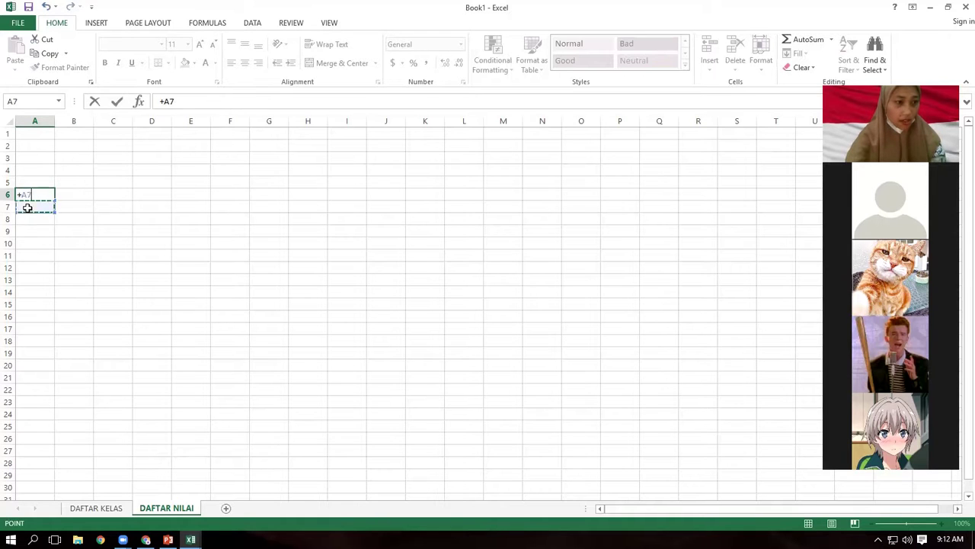
key(BackSpace)
key(BackSpace)
click(172, 104)
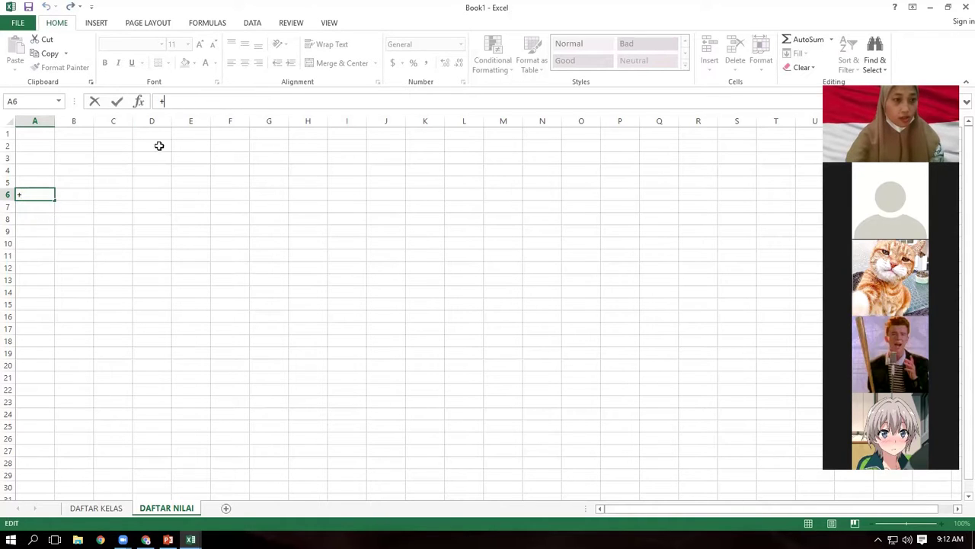
key(Return)
key(Return)
Enter the subtraction operator - in cell A7 and the multiplication operator * in cell A8.
click(33, 203)
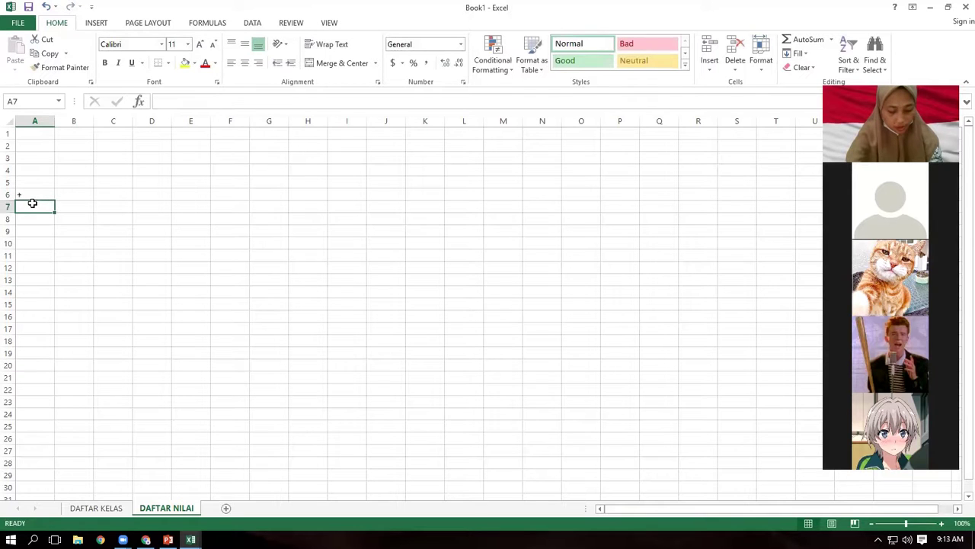
text(+)
key(Return)
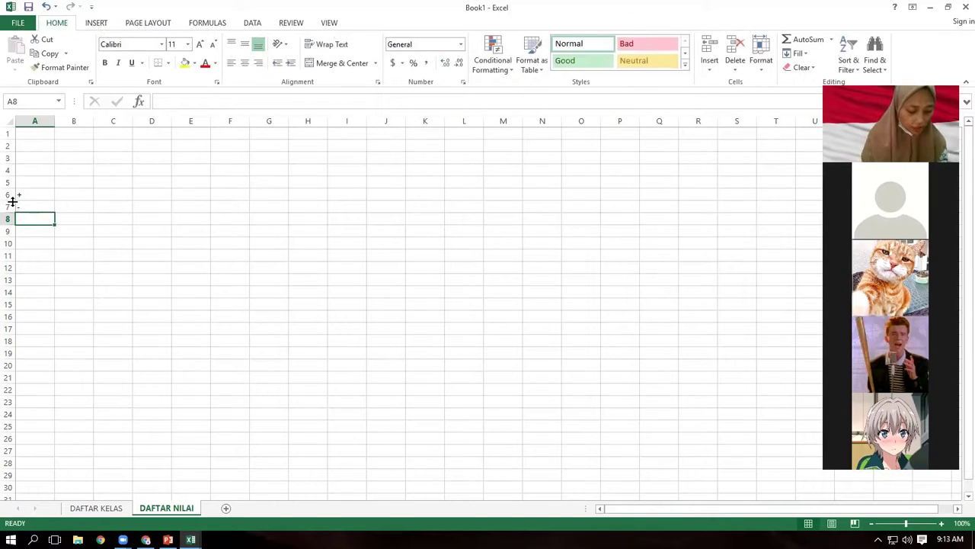
text(+)
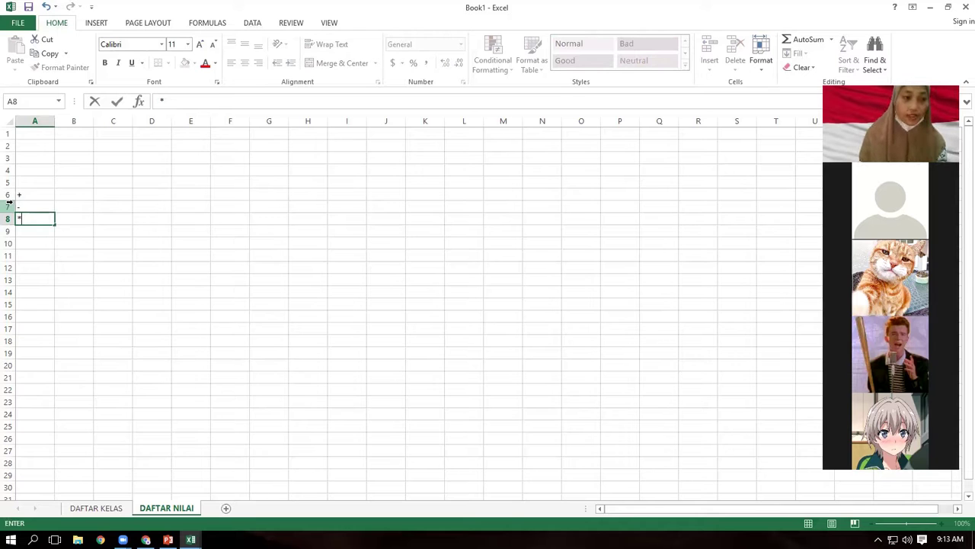
key(Return)
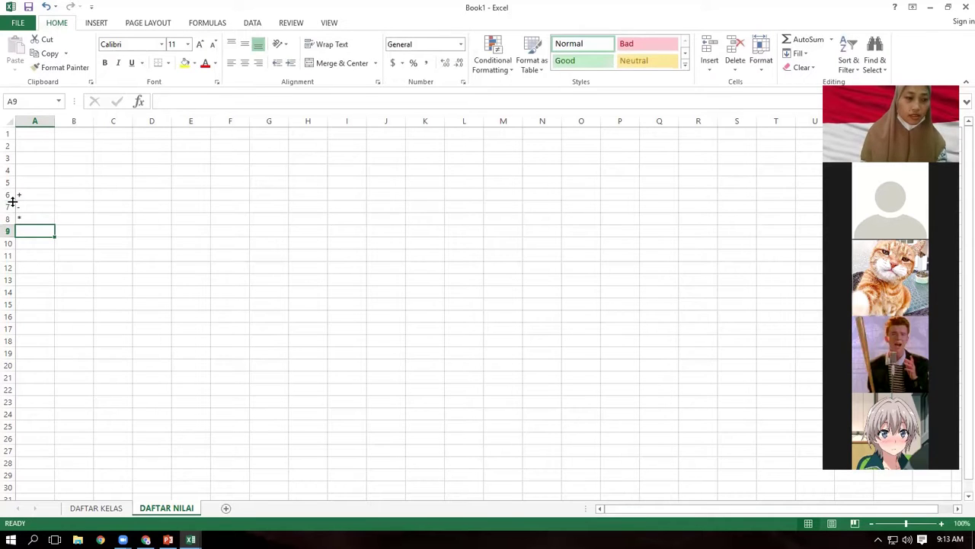
Enter the division operator / in cell A9 and the exponent operator ^ in cell A10.
key(alt)
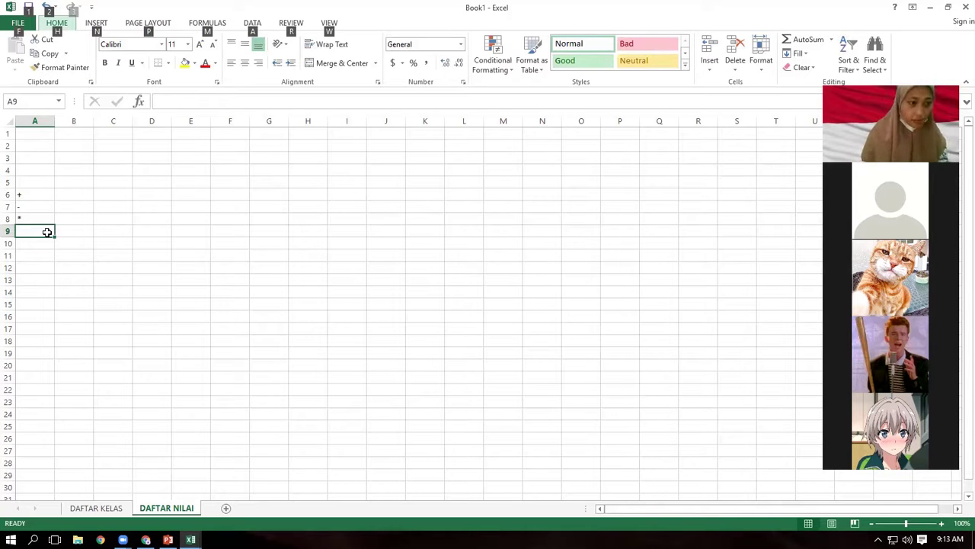
click(30, 232)
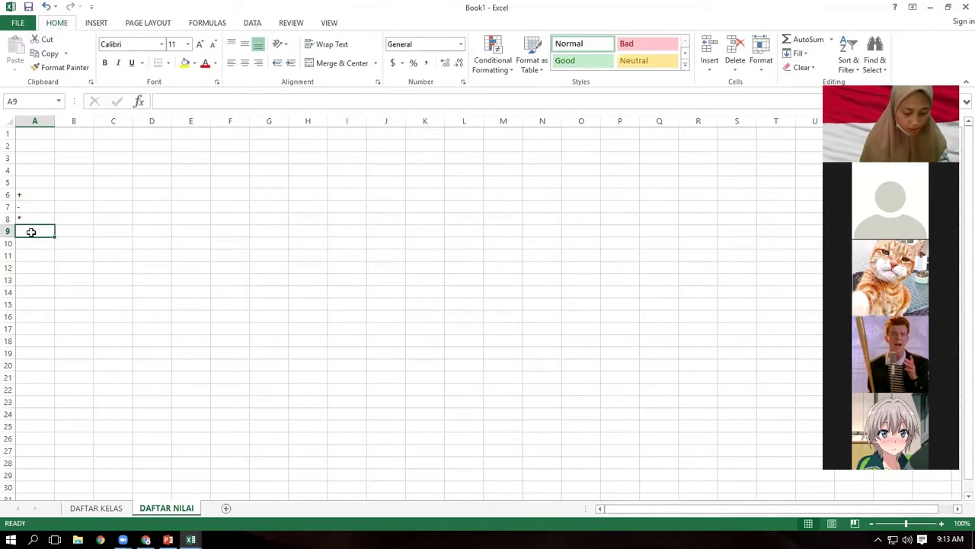
key(alt)
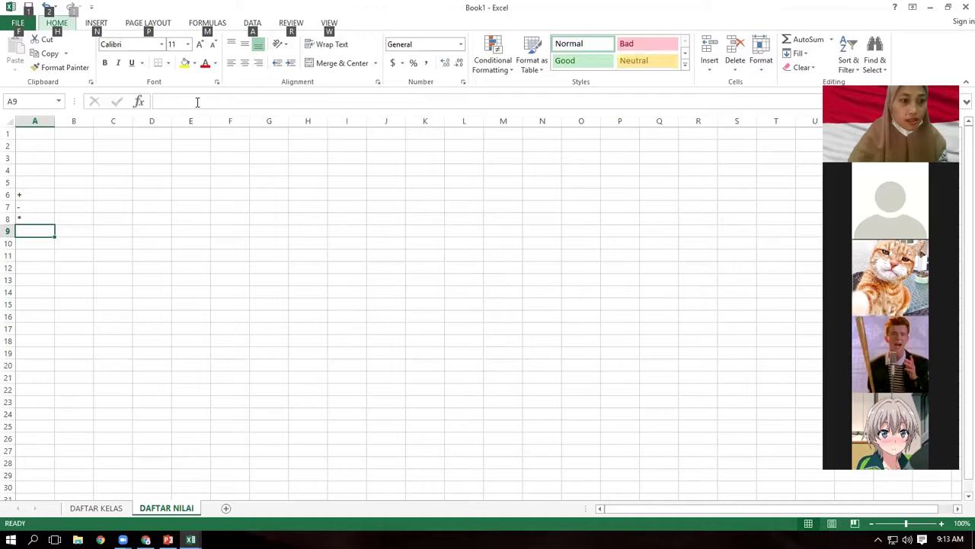
click(201, 100)
text(/)
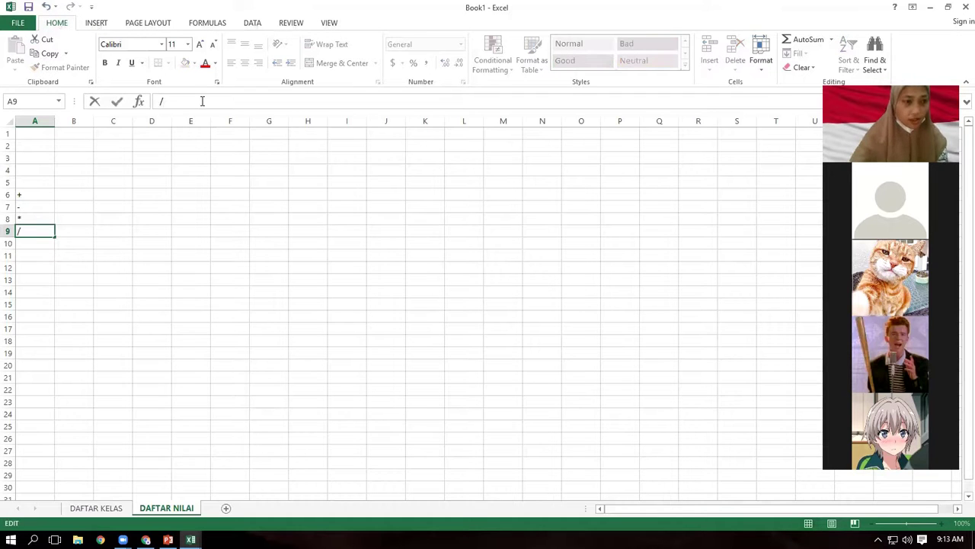
click(37, 246)
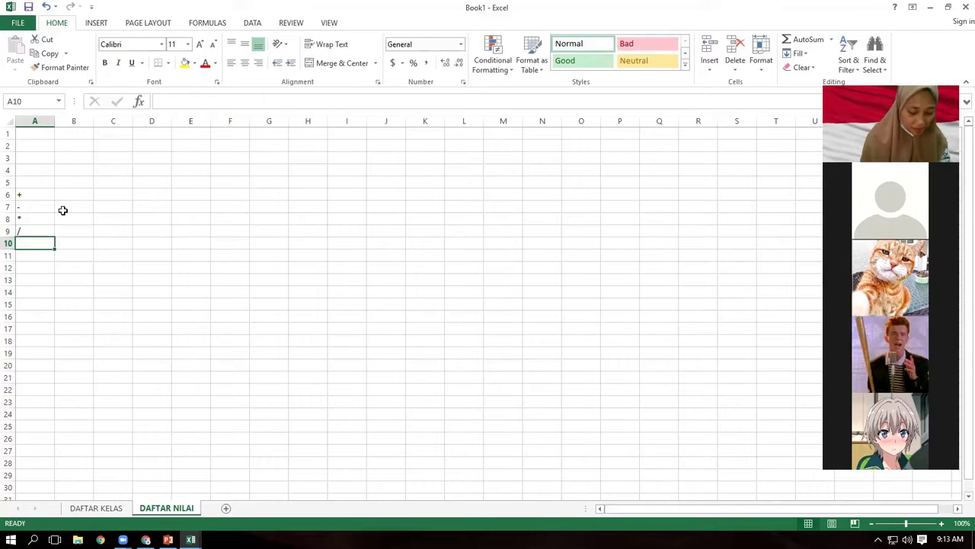
text(^)
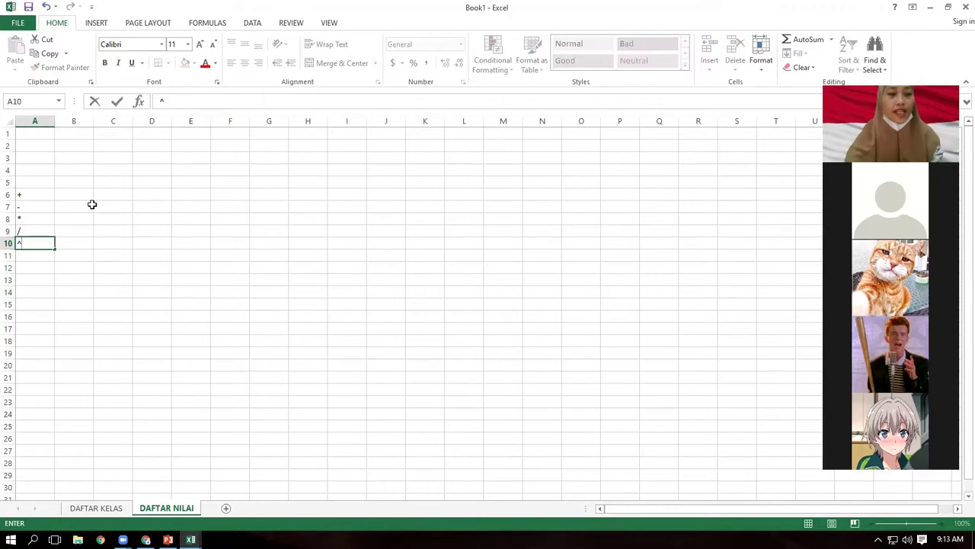
Label the addition operator by entering TAMBAH in cell B6.
click(66, 192)
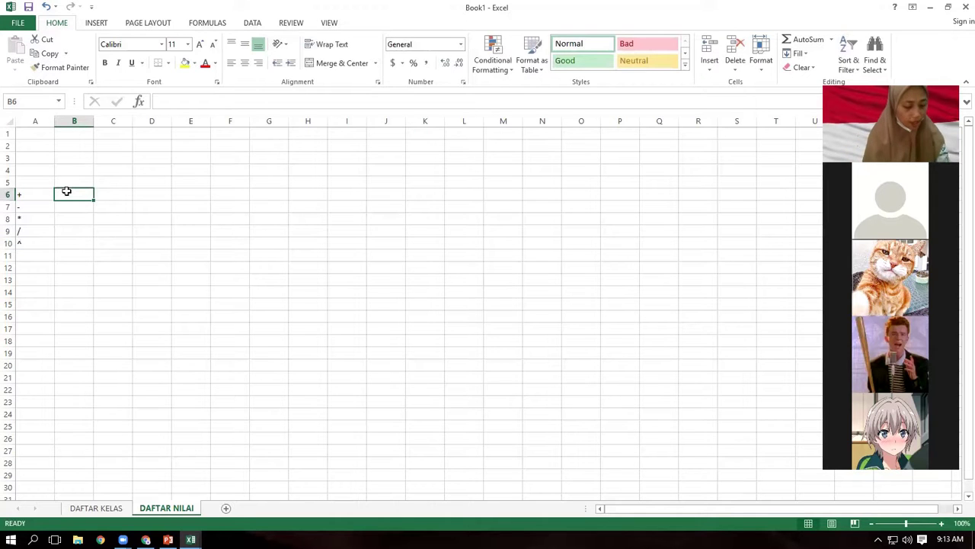
text(taMABH)
key(BackSpace)
key(BackSpace)
key(BackSpace)
key(BackSpace)
key(BackSpace)
key(BackSpace)
text(TAMBAH)
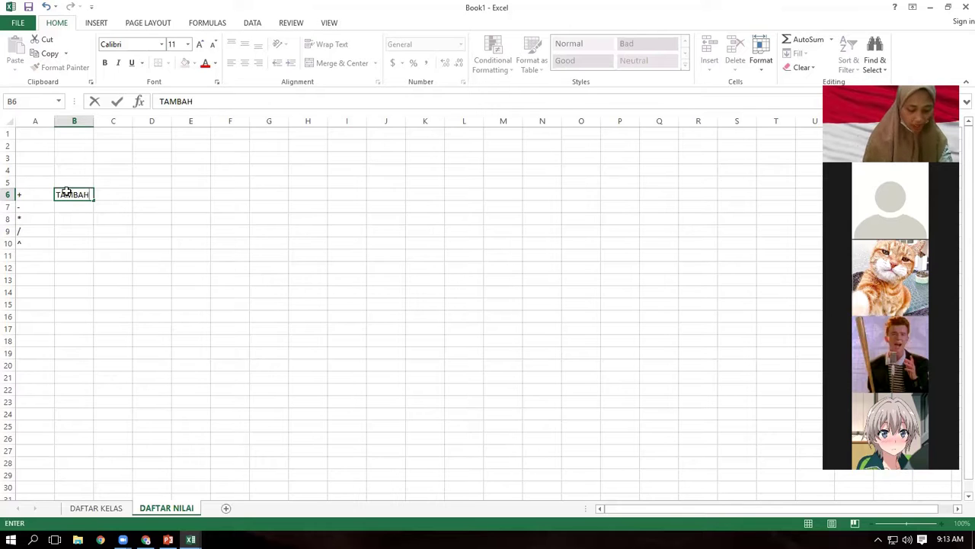
key(Return)
Label the subtraction operator KURANG in cell B7 and the multiplication operator KALI in cell B8.
text(KURANG)
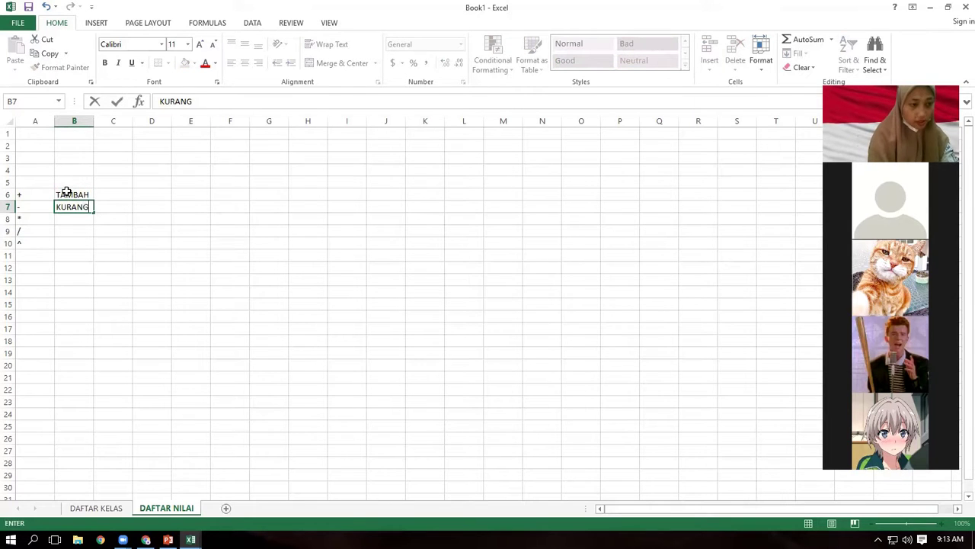
key(Return)
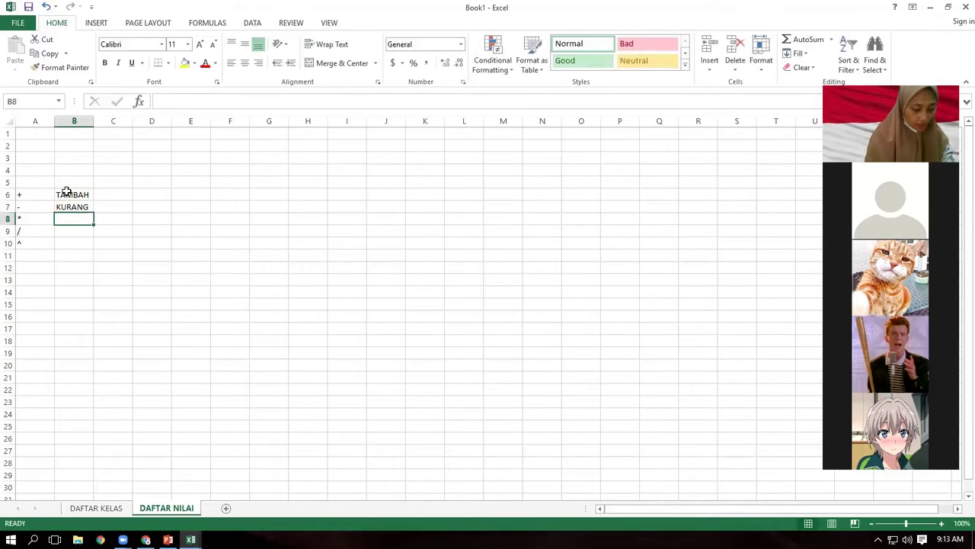
text(KALI)
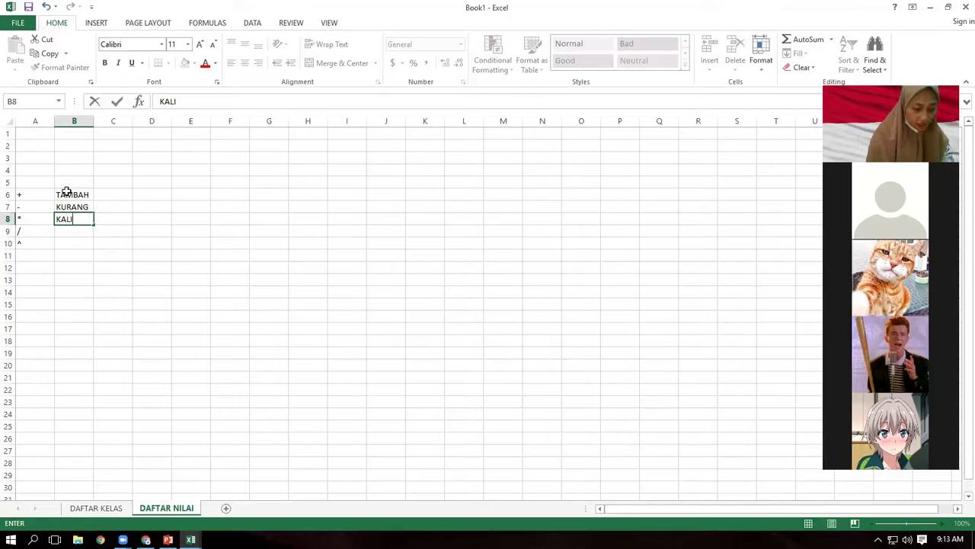
key(Return)
Label the division operator BAGI in cell B9 and the exponent operator PANGKAT in cell B10.
text(BG)
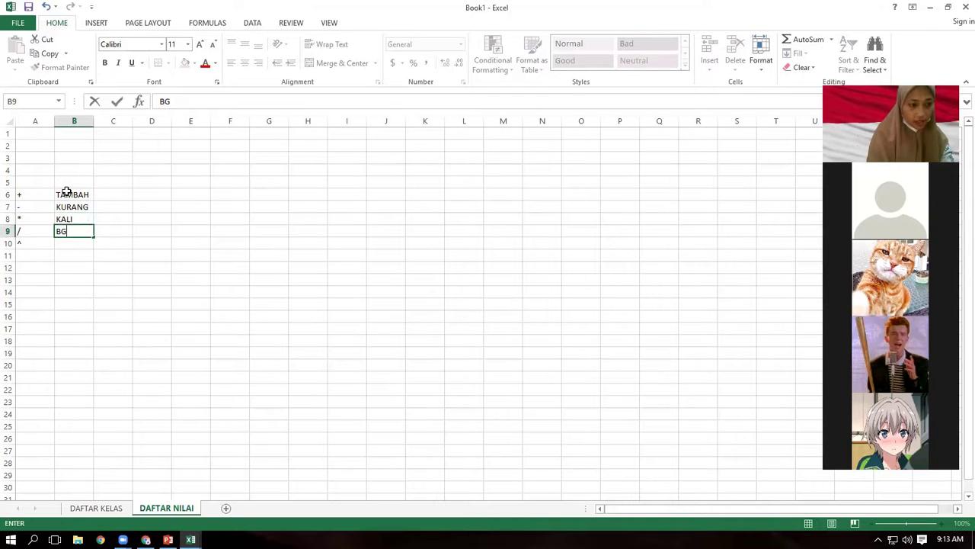
key(BackSpace)
text(ABI)
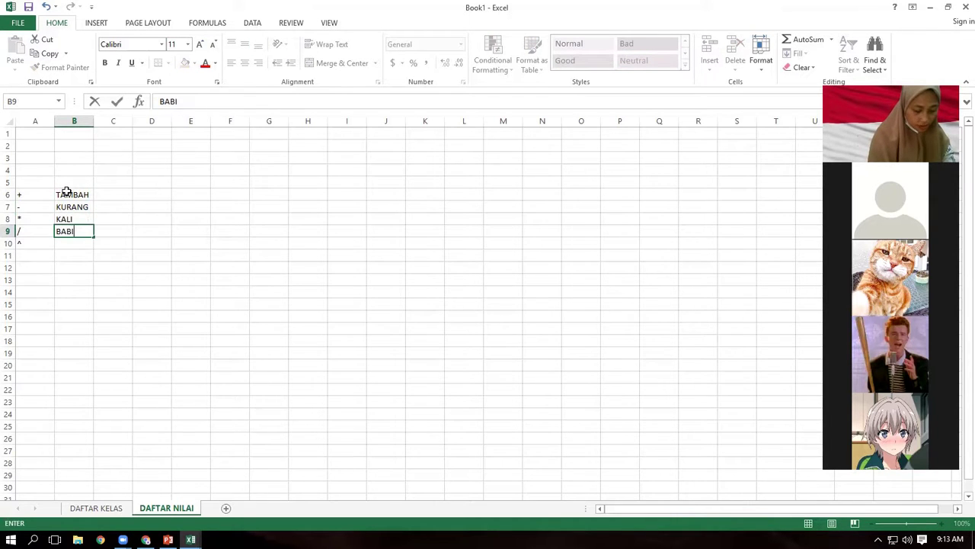
key(BackSpace)
key(BackSpace)
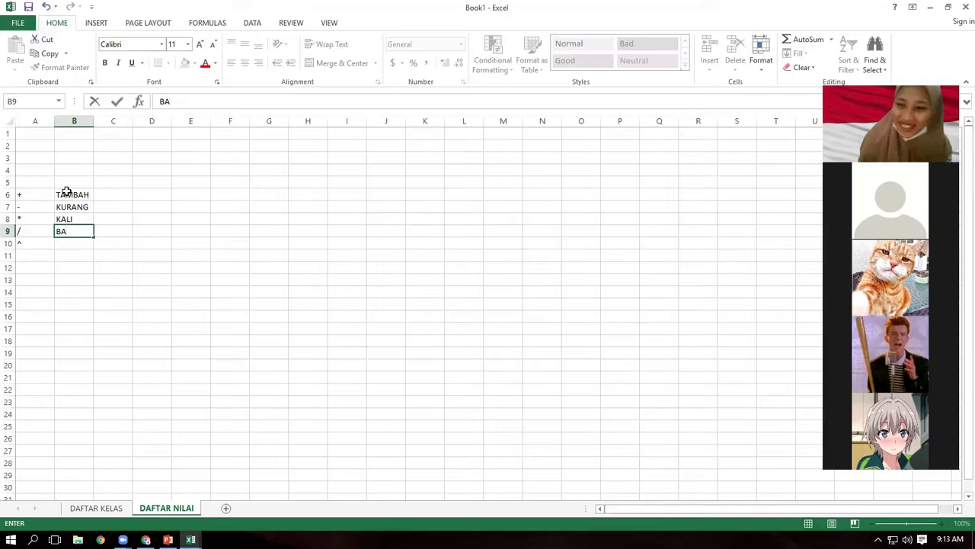
text(GI)
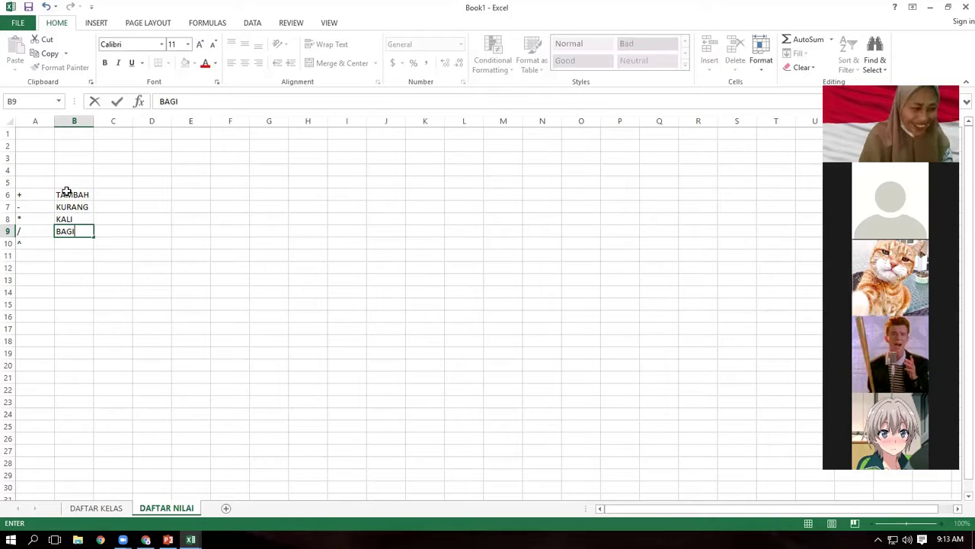
key(Return)
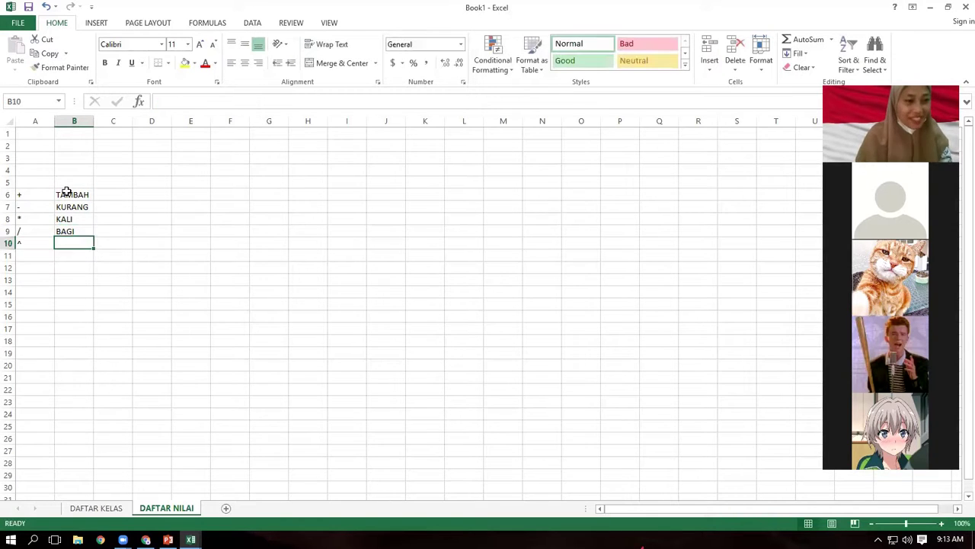
text(PANGKAT)
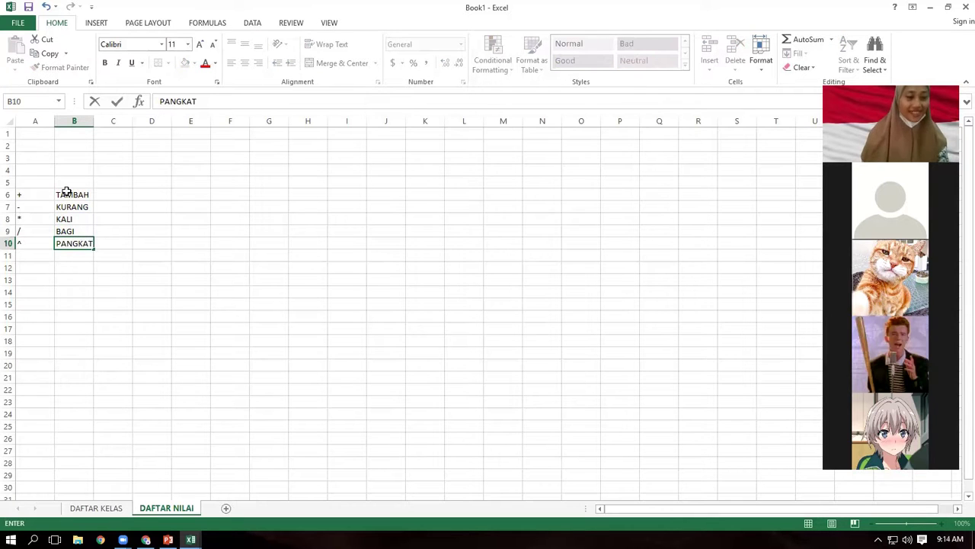
key(Return)
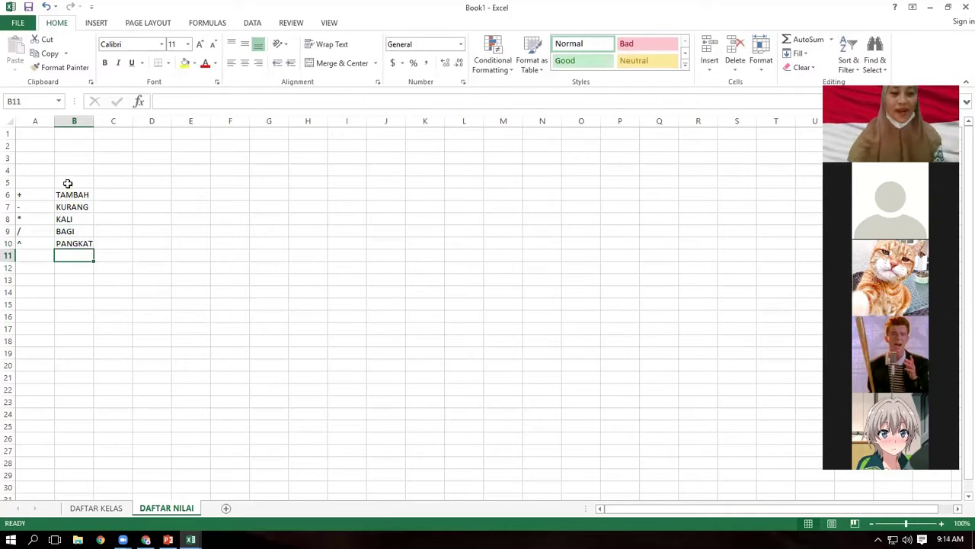
Start a grade table in row 14 with the headers NAMA in A14 and NILAI KUIS 1 in B14.
scroll(54, 274, down, 1)
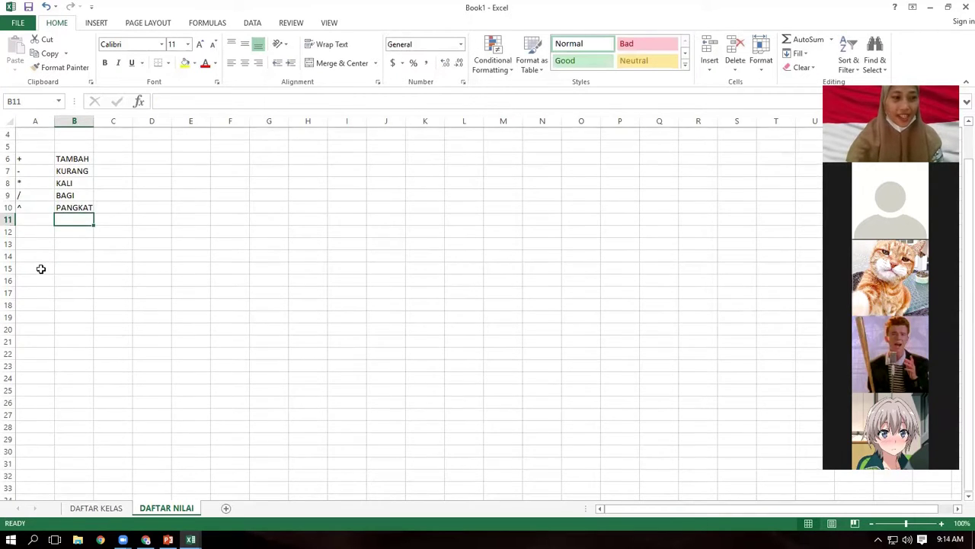
scroll(55, 252, down, 1)
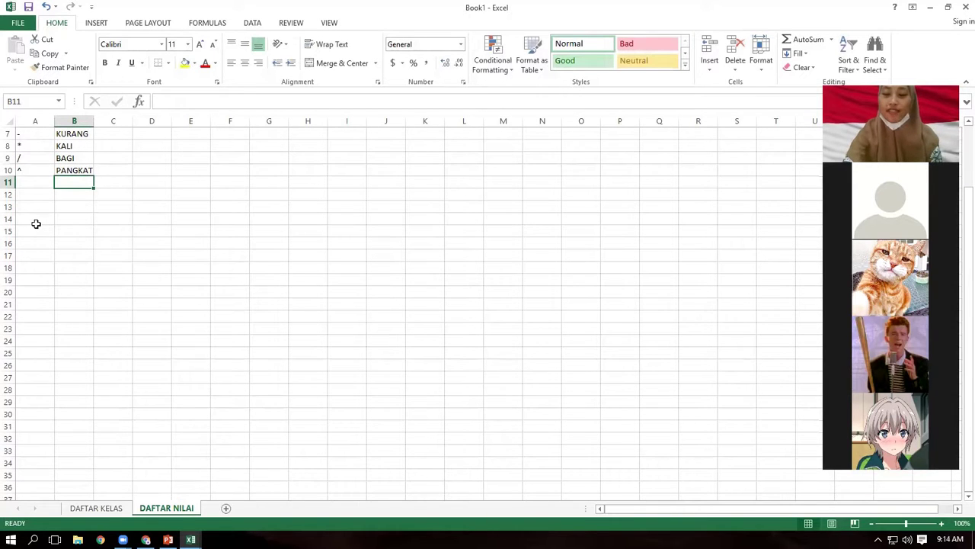
click(33, 224)
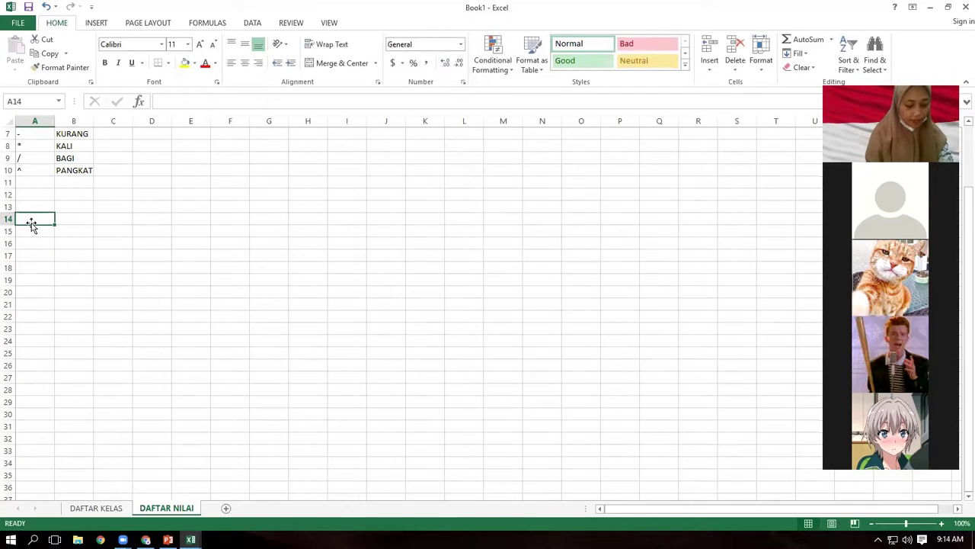
text(NAMMA)
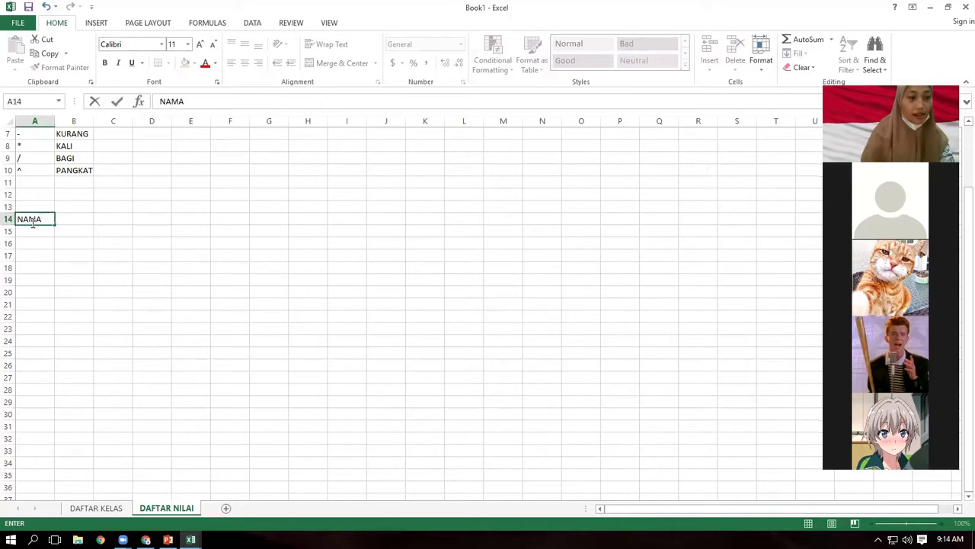
key(Tab)
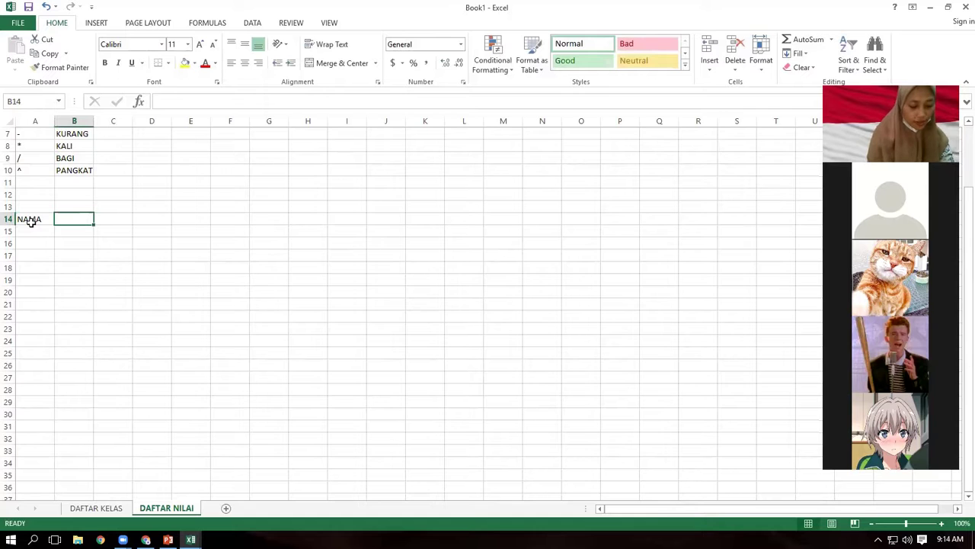
text(NIL)
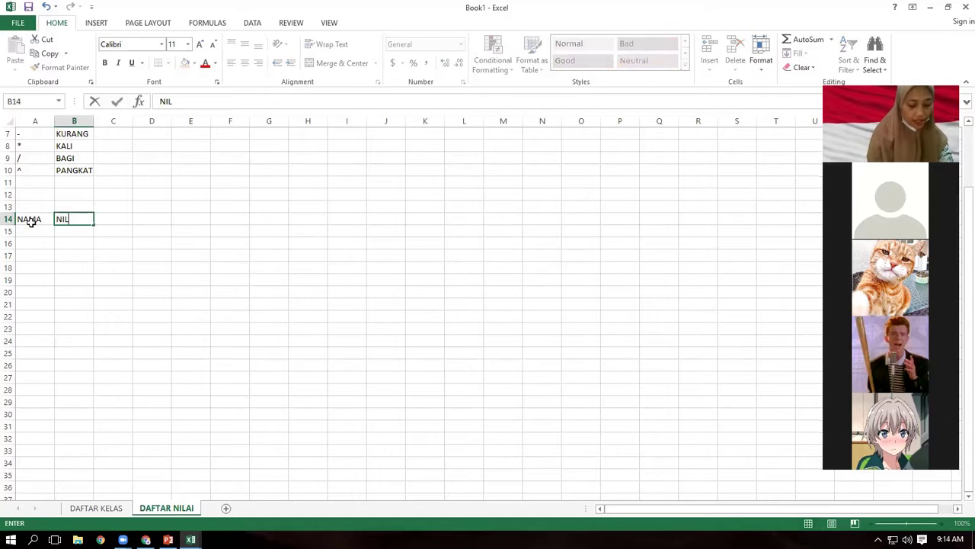
text(AI KUI)
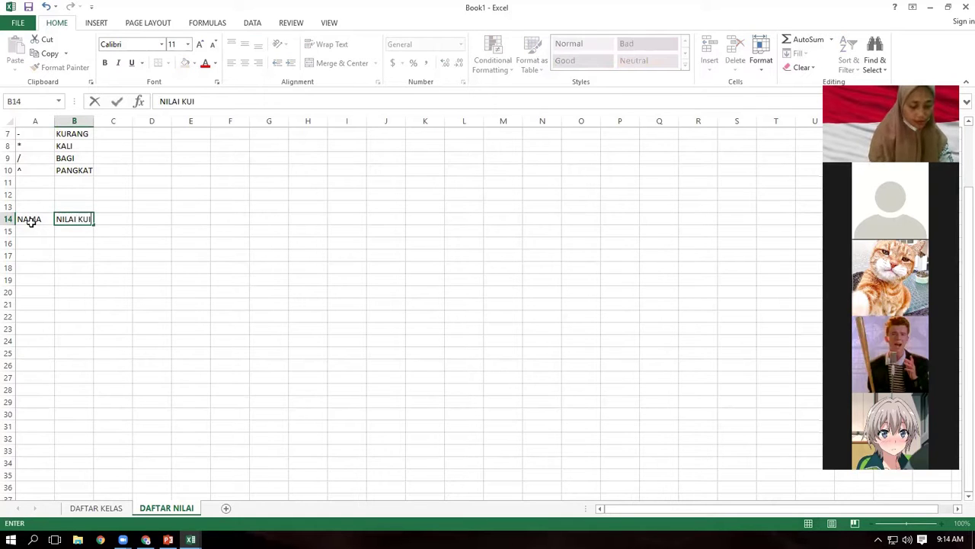
text(S 1)
key(Tab)
Add the headers NILAI KUIS 2 in cell C14 and RATA-RATA in cell D14.
text(NILAI K)
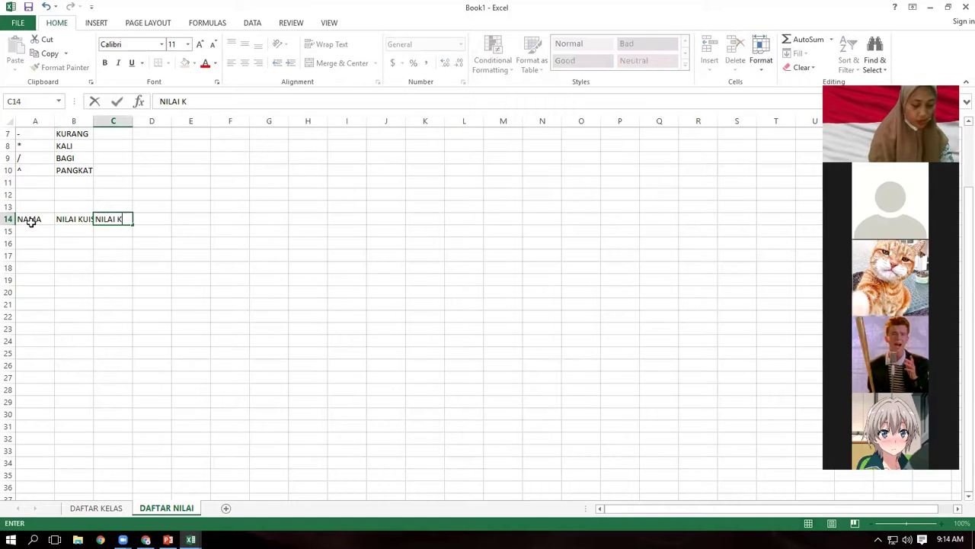
text(UIS 2)
key(Tab)
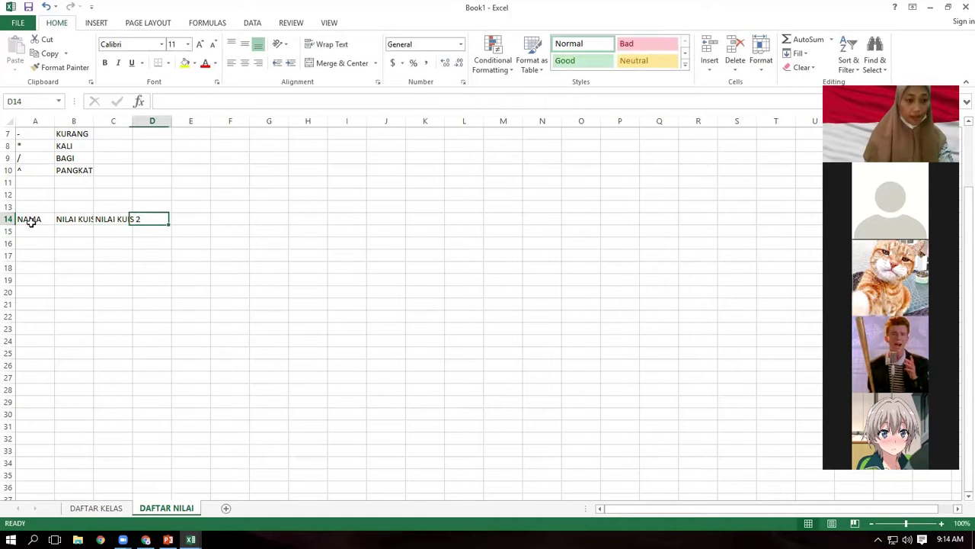
text(RATA)
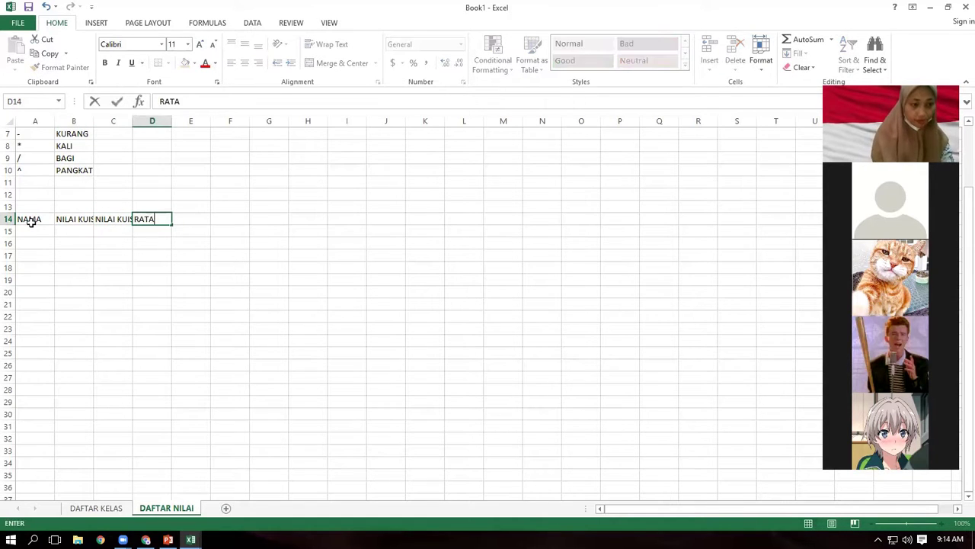
text(-RATA)
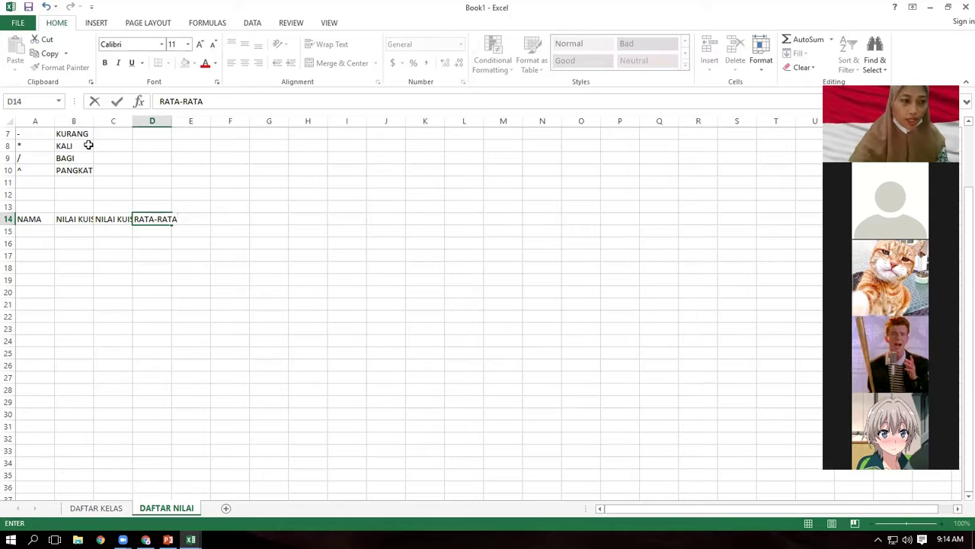
Autofit the widths of columns B and C to their quiz score headers.
click(97, 121)
click(83, 207)
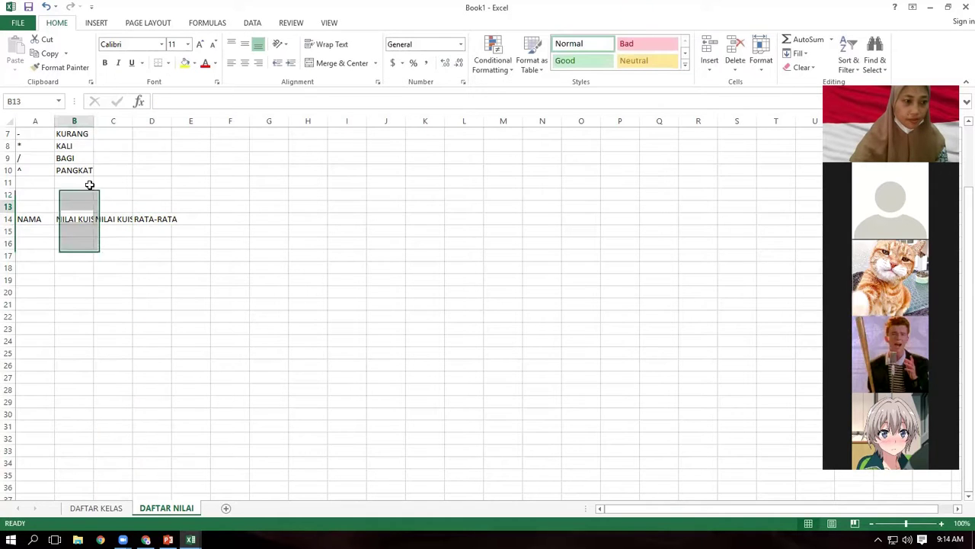
double_click(93, 116)
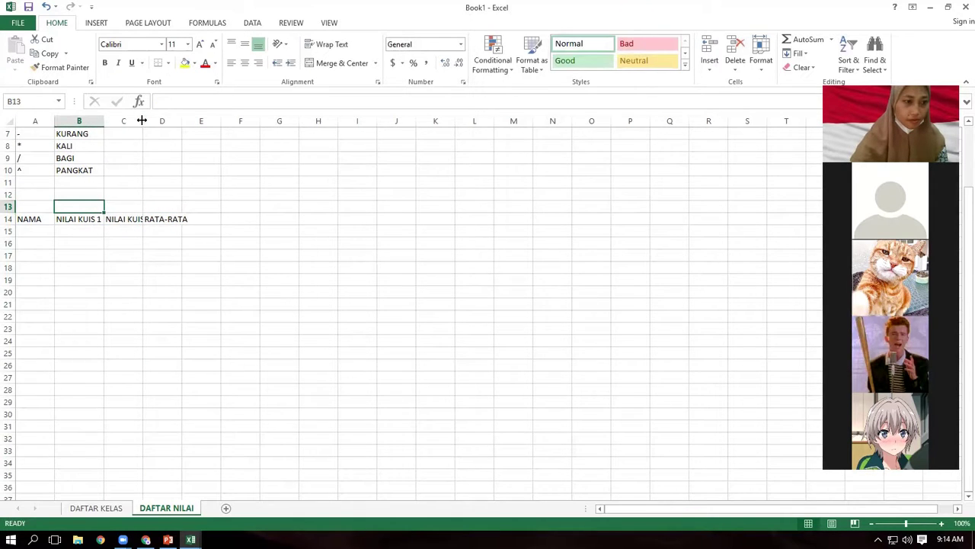
double_click(144, 120)
Enter the first student's name in A15 with quiz scores 89 in B15 and 90 in C15.
click(48, 229)
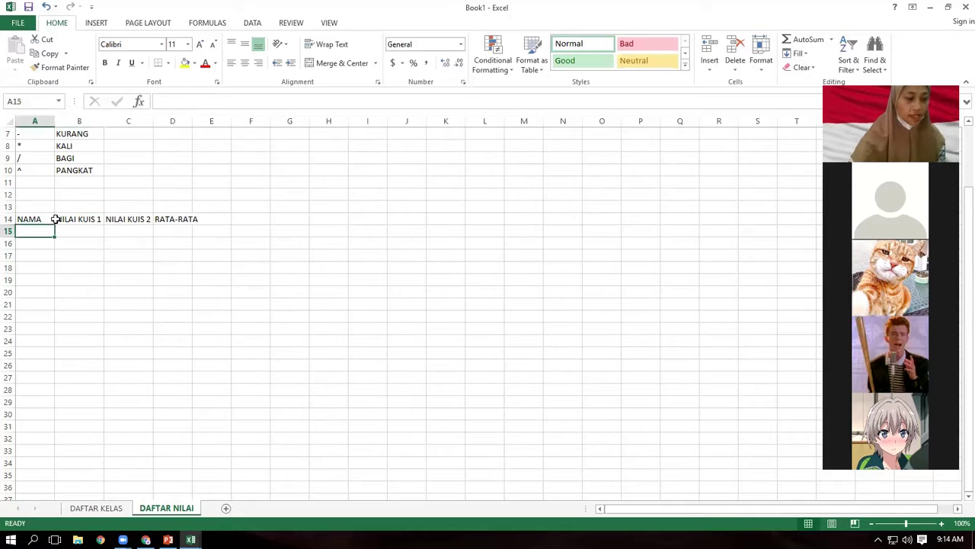
text(RIVALDI)
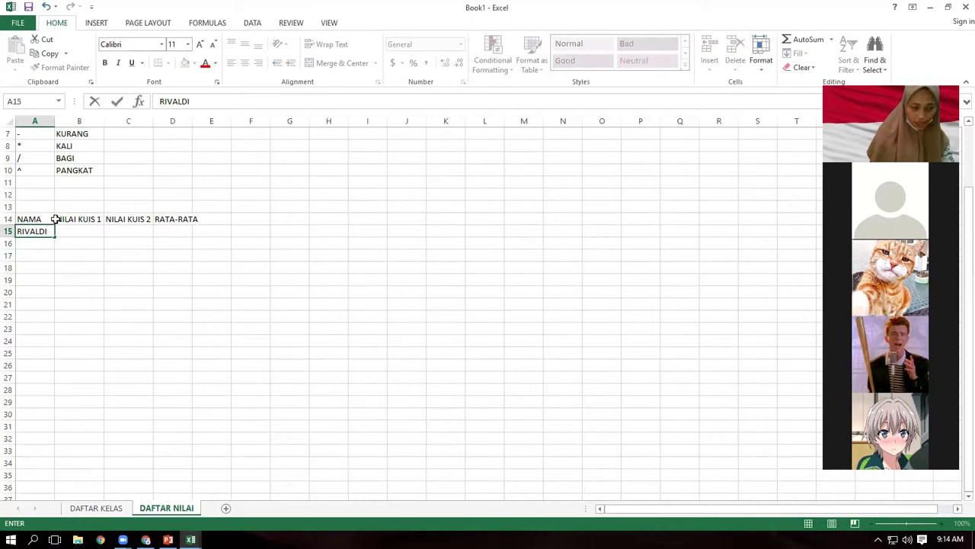
key(Tab)
text(89)
key(Tab)
text(90)
key(Tab)
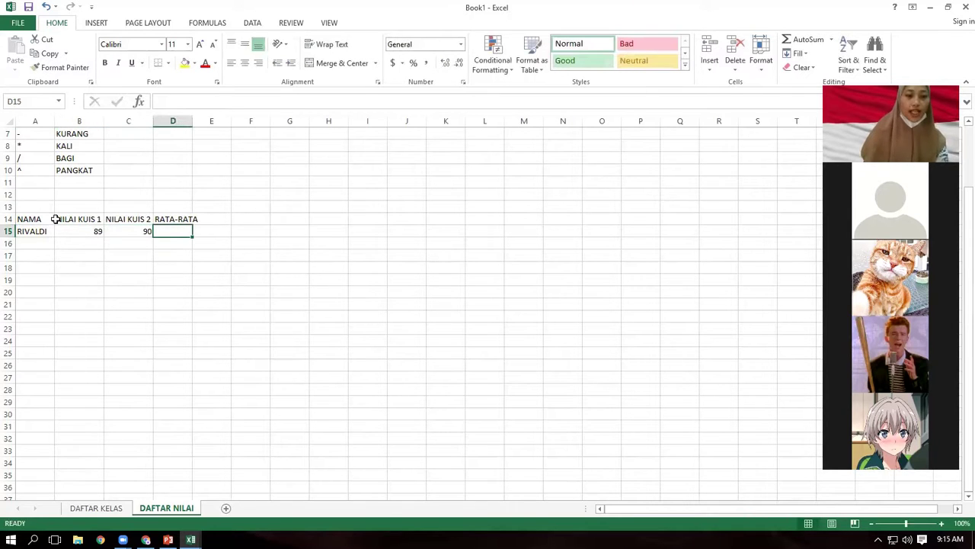
Enter the second student's name in A16 with quiz scores 78 in B16 and 80 in C16.
click(34, 243)
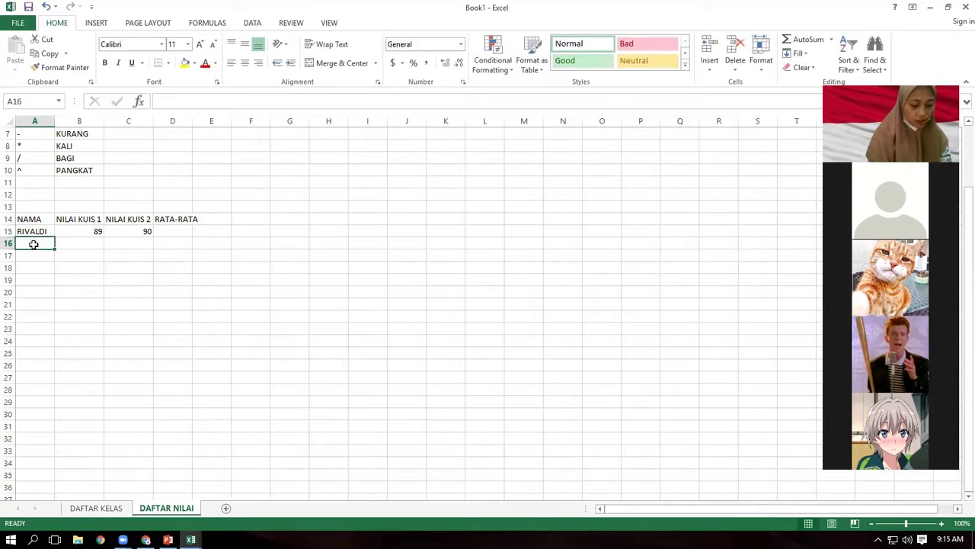
text(ARIL)
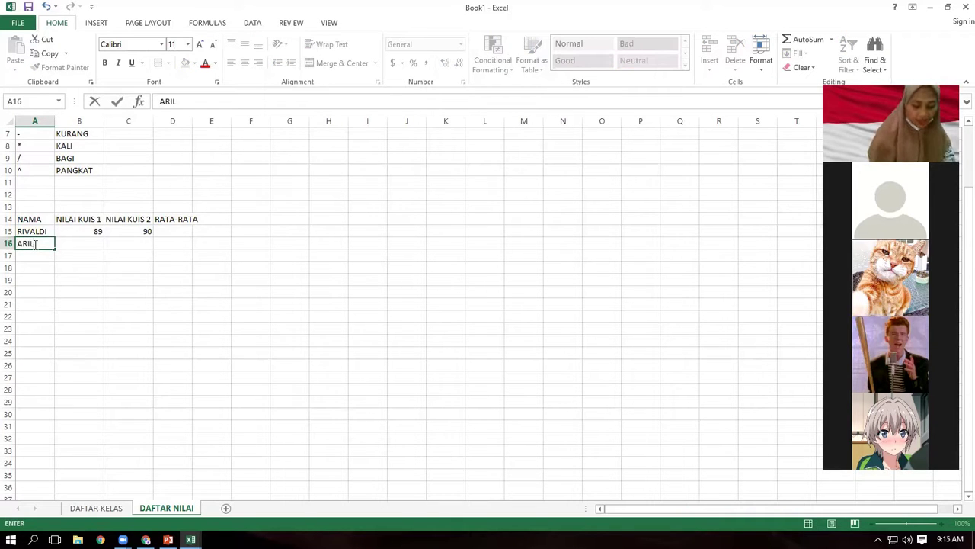
key(Tab)
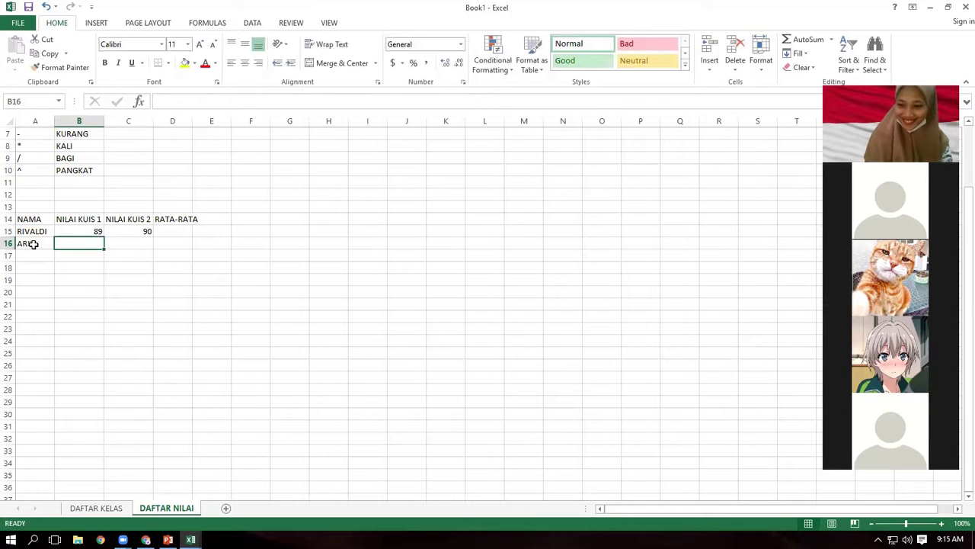
text(78)
key(Tab)
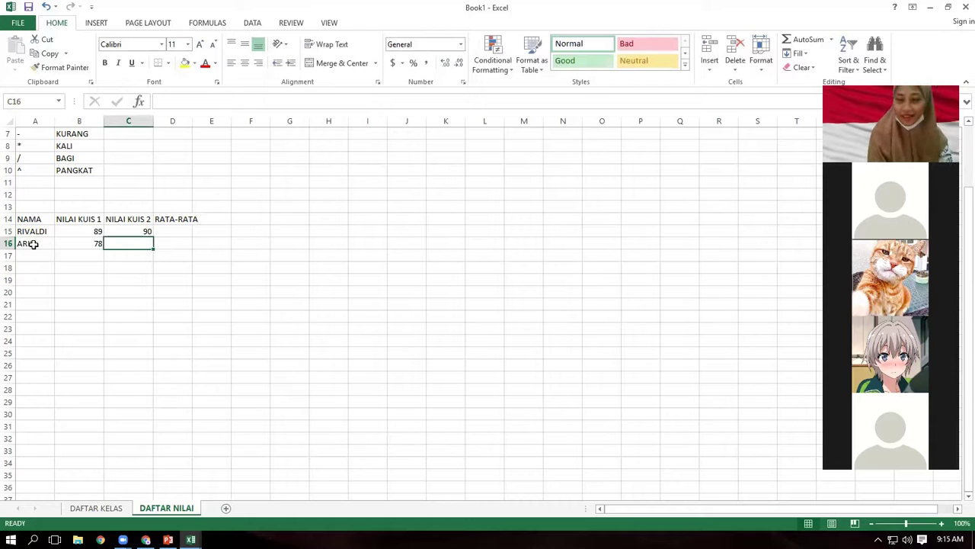
text(80)
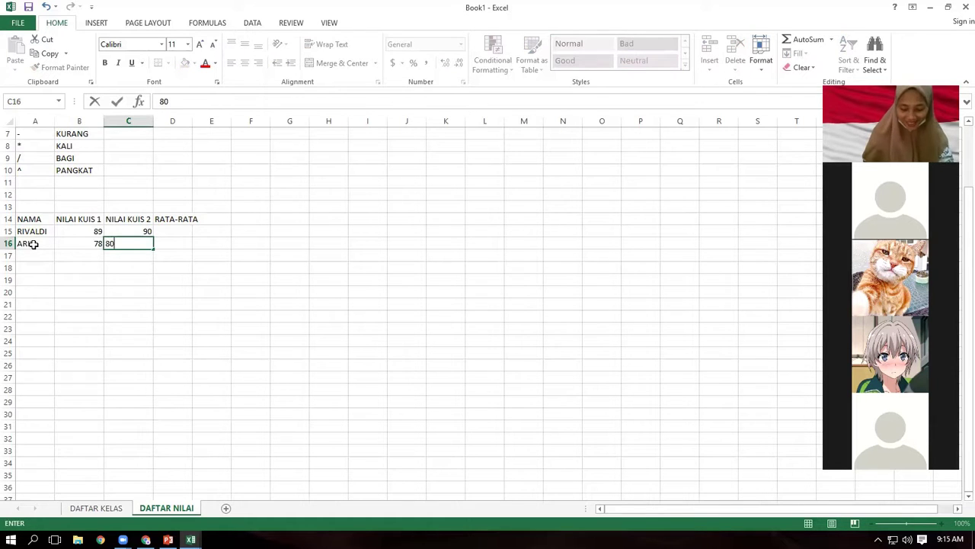
key(Return)
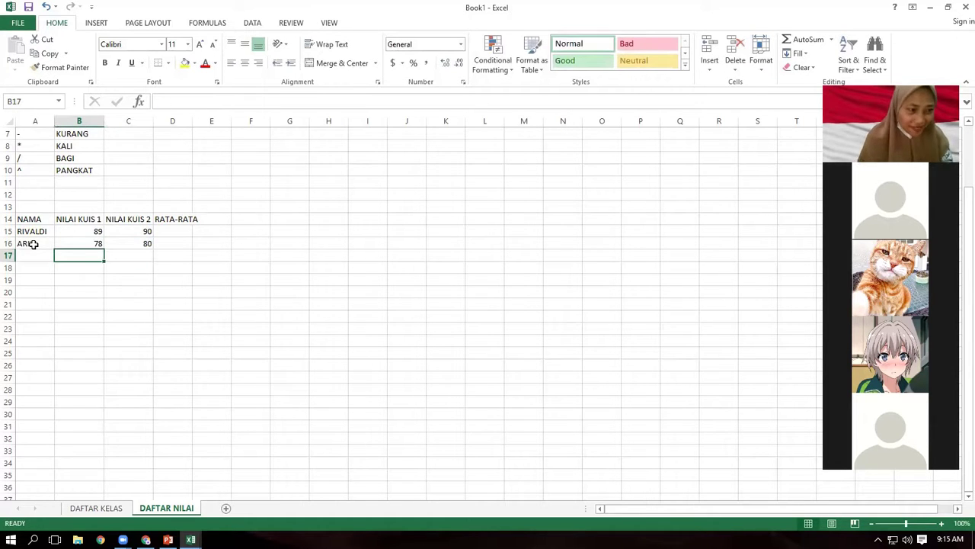
Enter the third student's name in A17 with quiz scores 80 in B17 and 100 in C17.
key(Left)
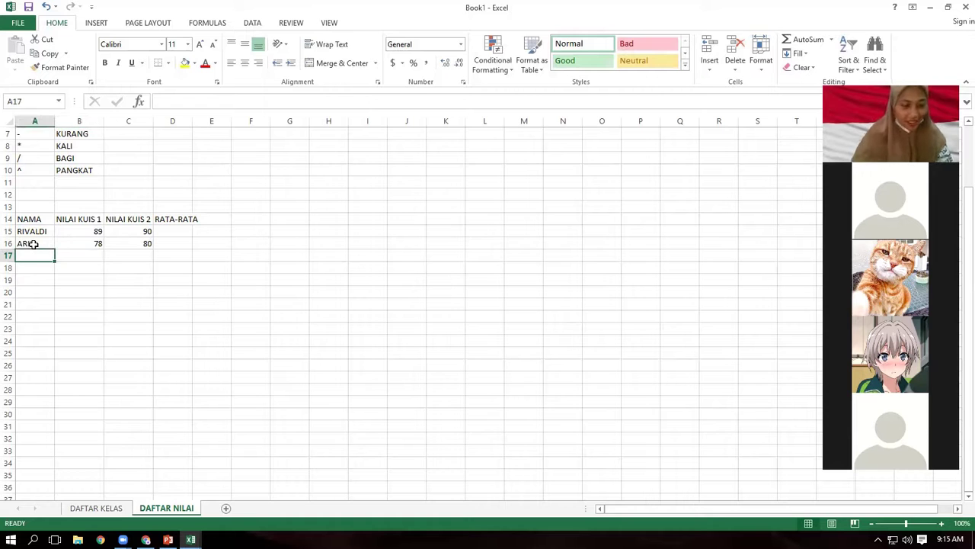
text(RISNA)
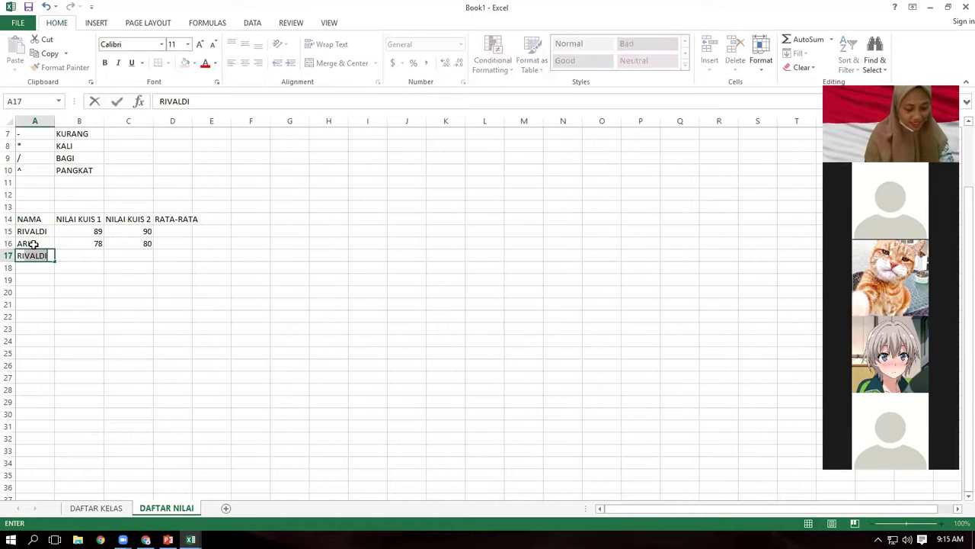
key(Tab)
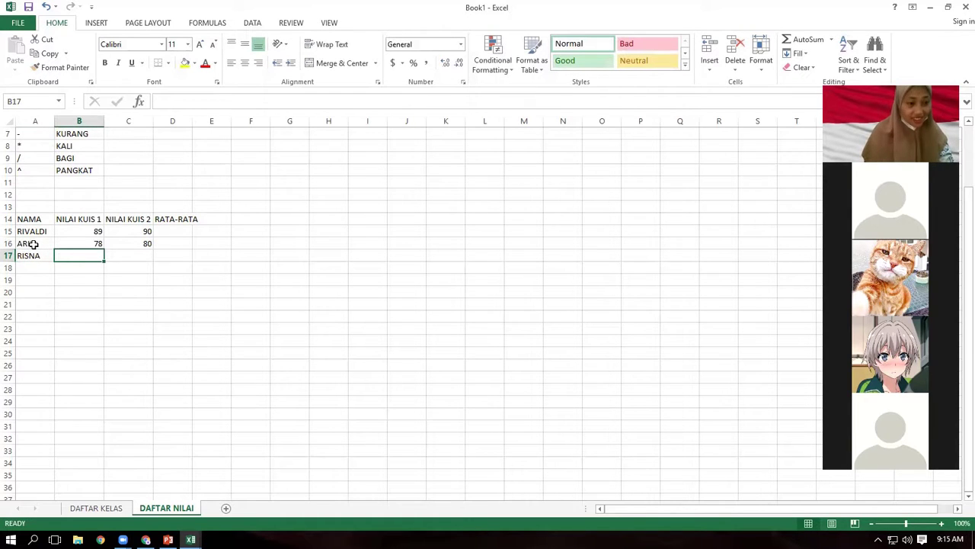
text(80)
key(Tab)
text(100)
key(Return)
key(Left)
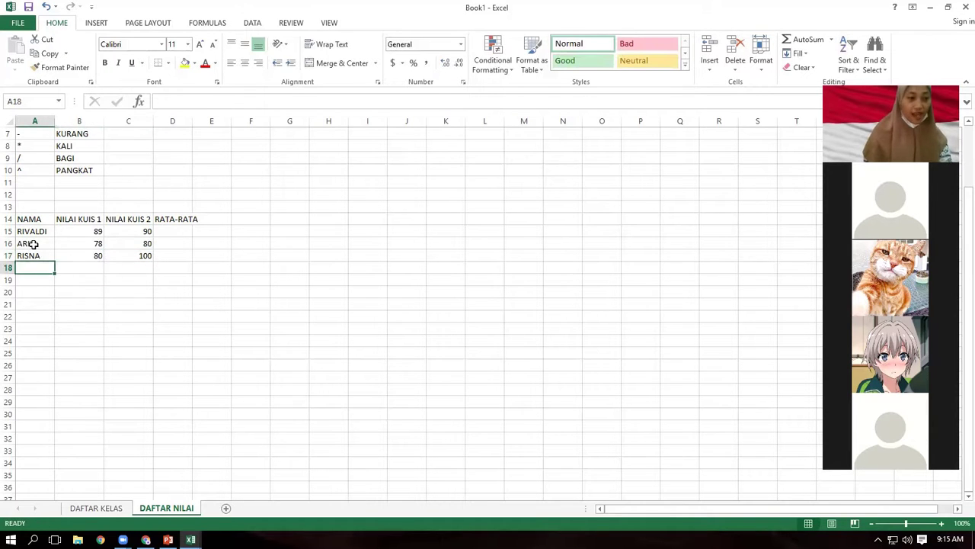
Calculate the first student's average in D15 with the formula =(B15+C15)/2.
click(157, 231)
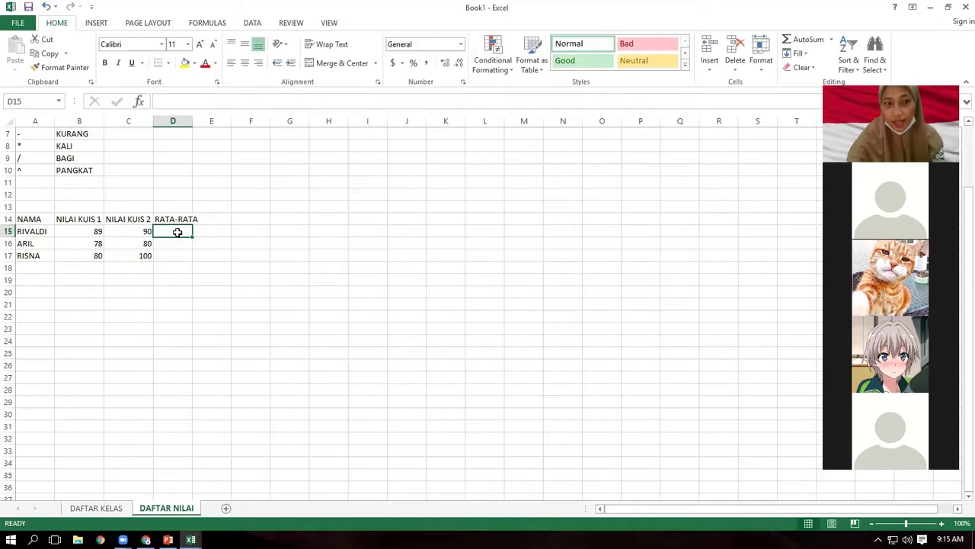
click(176, 103)
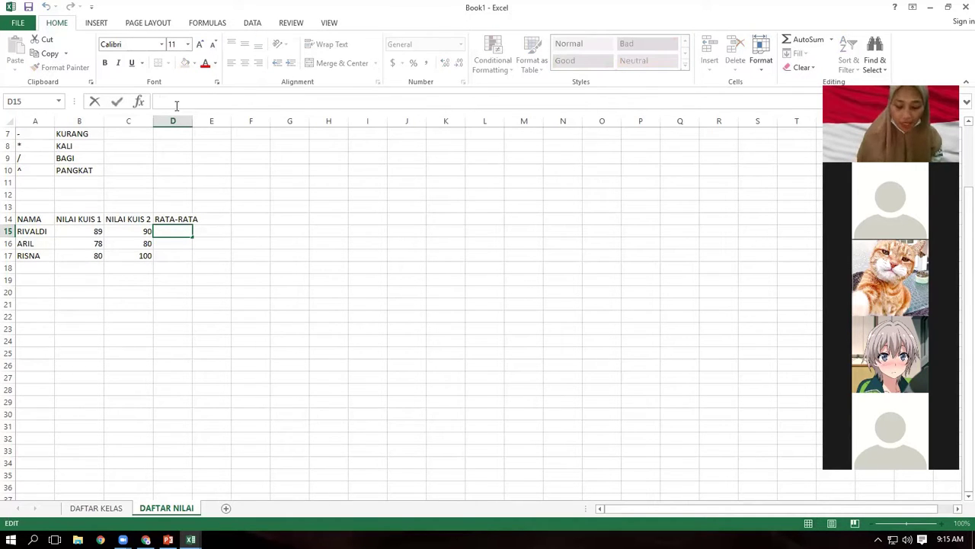
text(=)
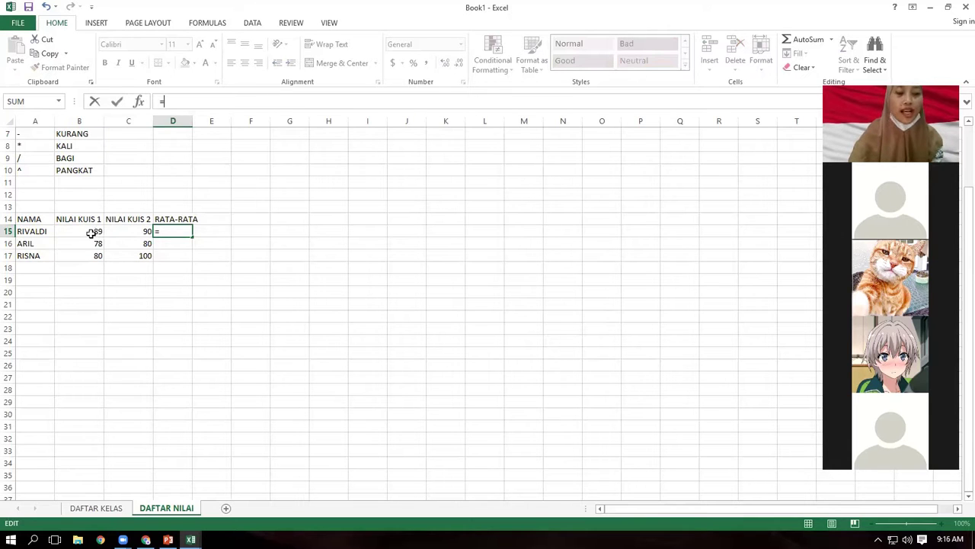
click(91, 232)
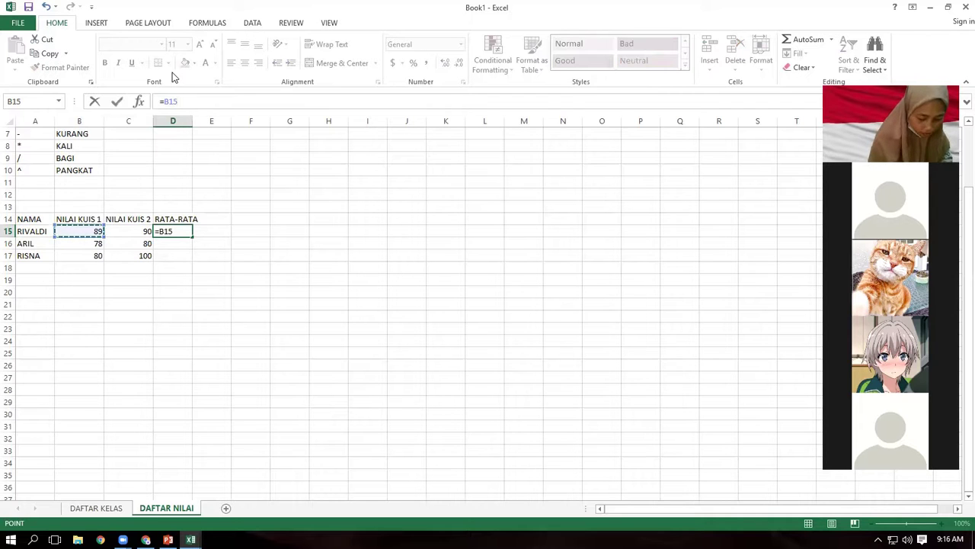
text(+)
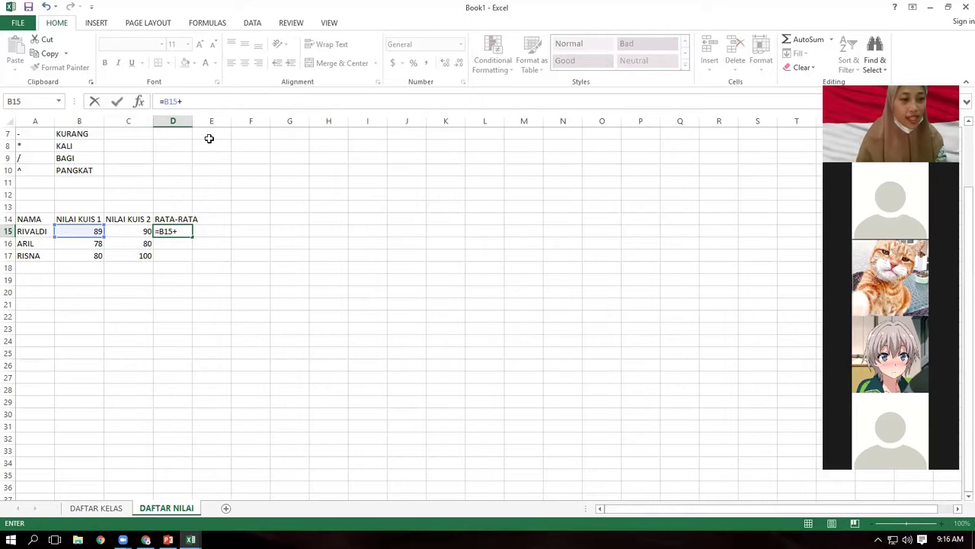
text(C15)
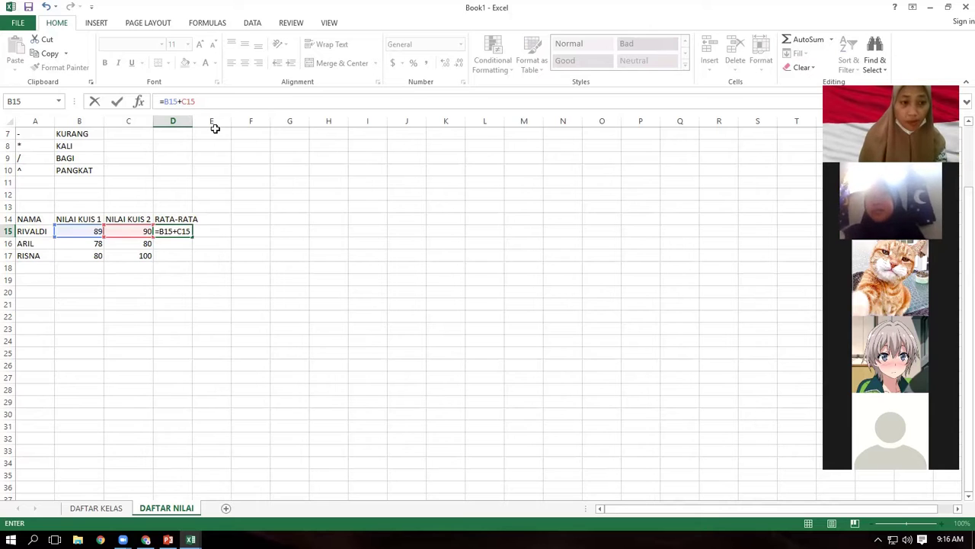
click(190, 101)
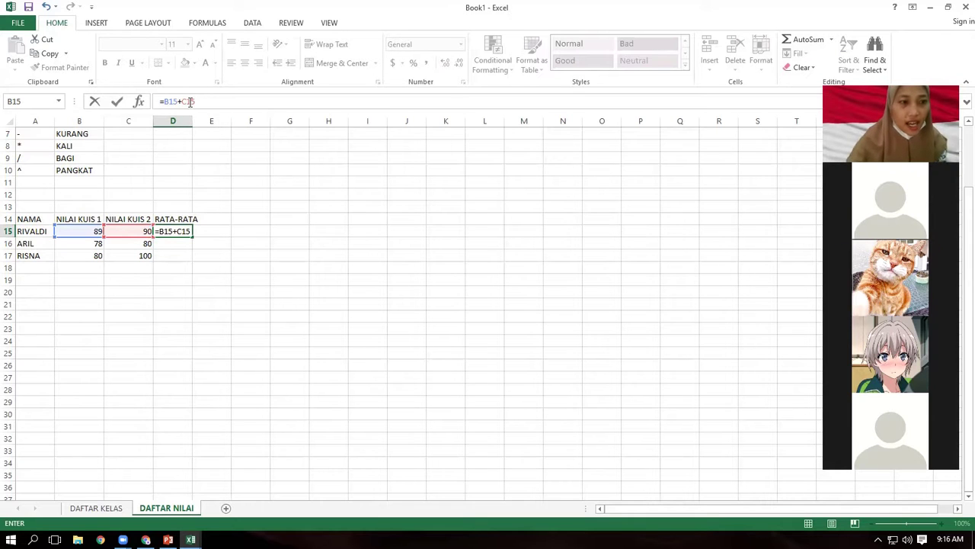
click(164, 101)
text(()
text())
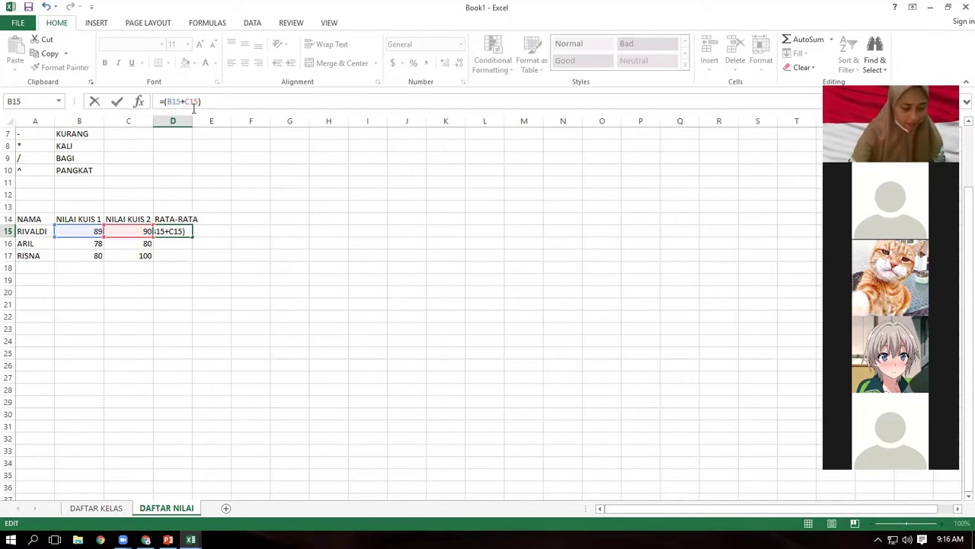
text(2)
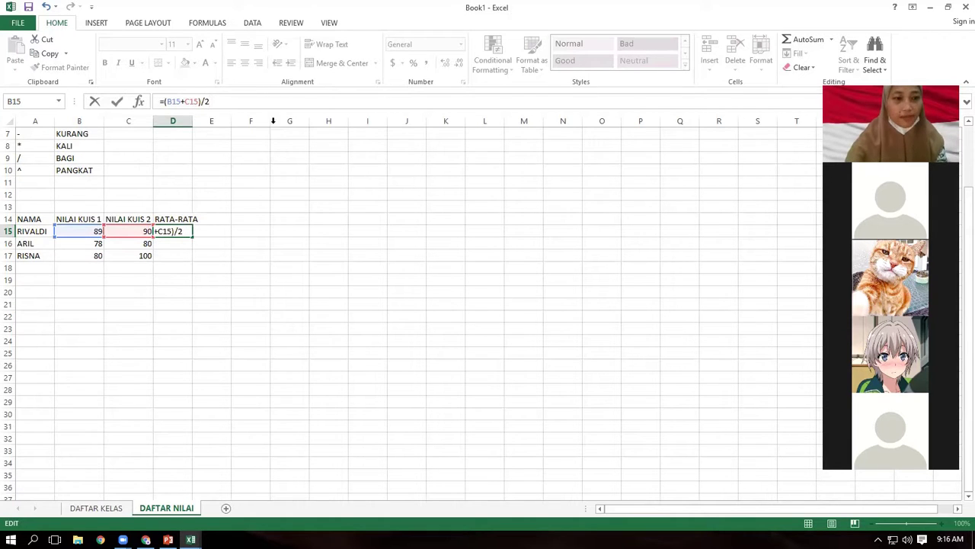
click(185, 244)
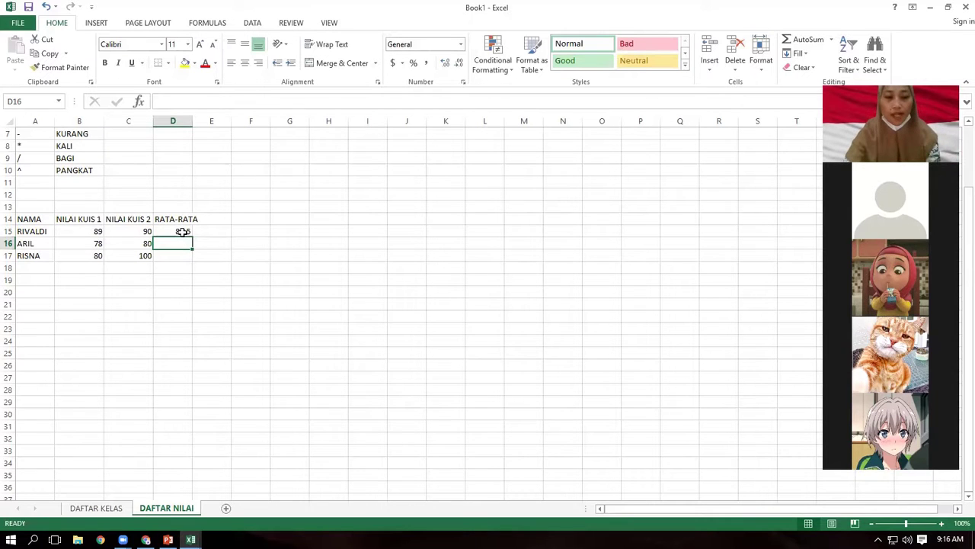
Fill the average formula from D15 down through D17 for the remaining students.
click(183, 232)
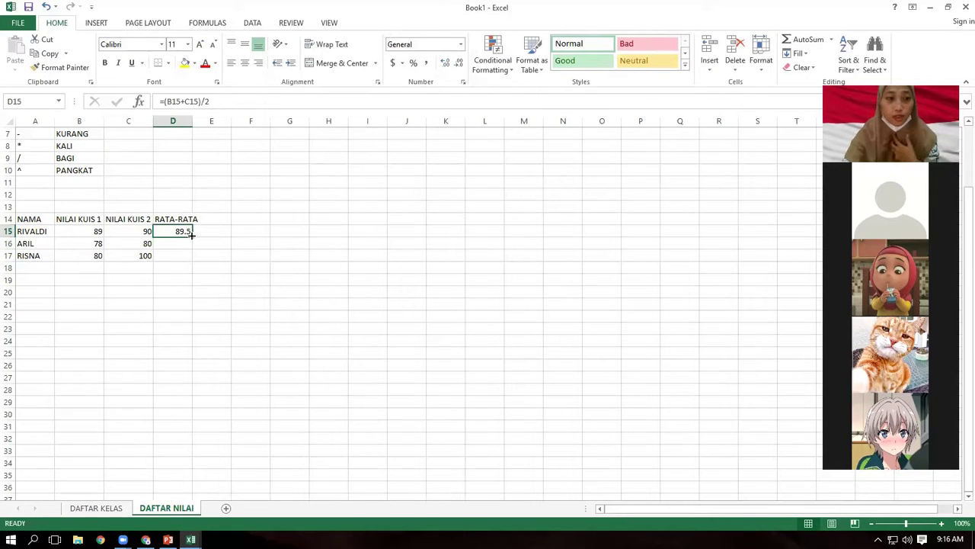
drag(191, 236, 192, 257)
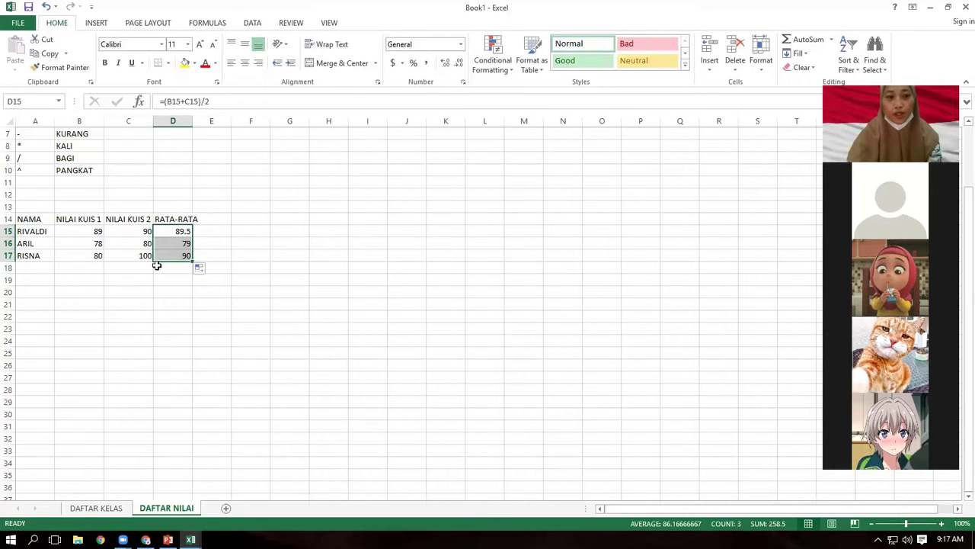
Replace the formula in D15 with =AVERAGE(B15:C15).
click(173, 230)
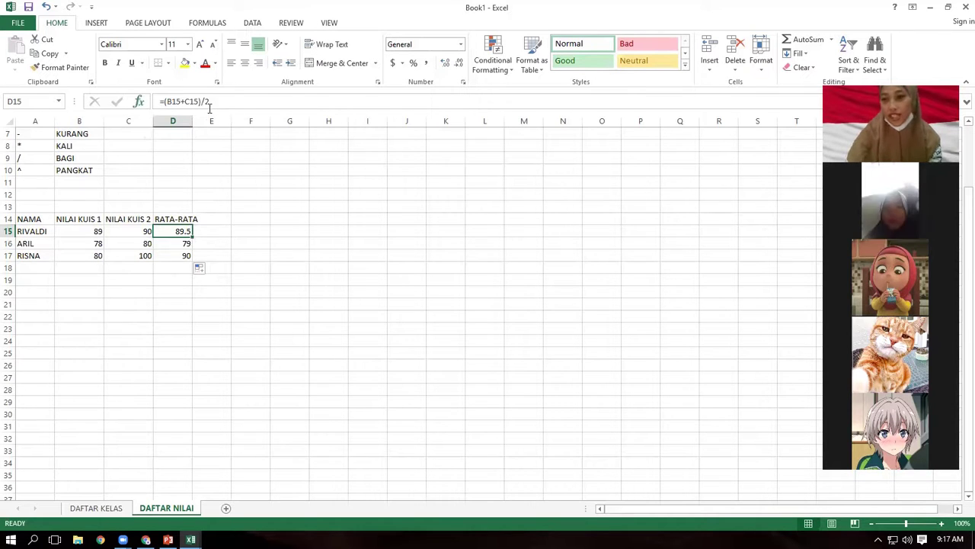
drag(201, 101, 171, 104)
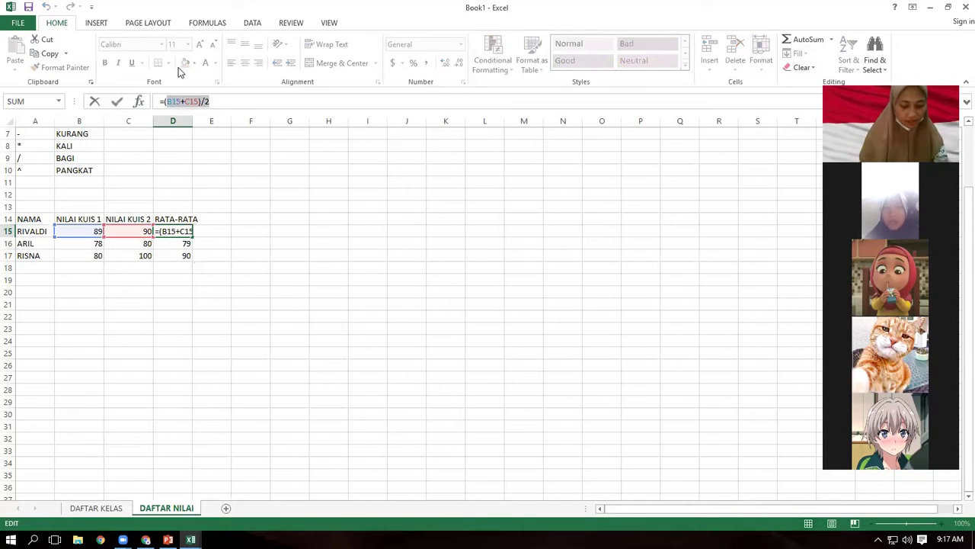
key(ctrl+a)
text(=)
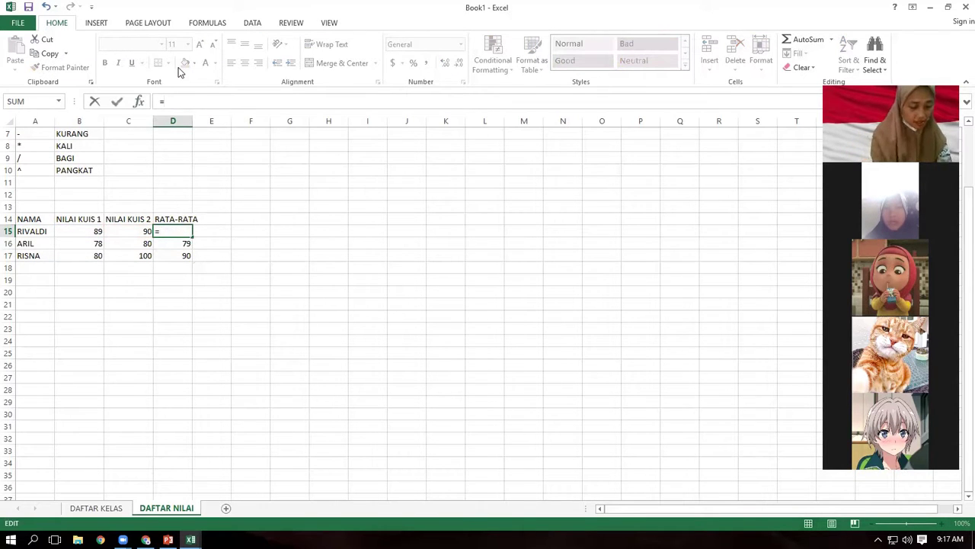
text(AV)
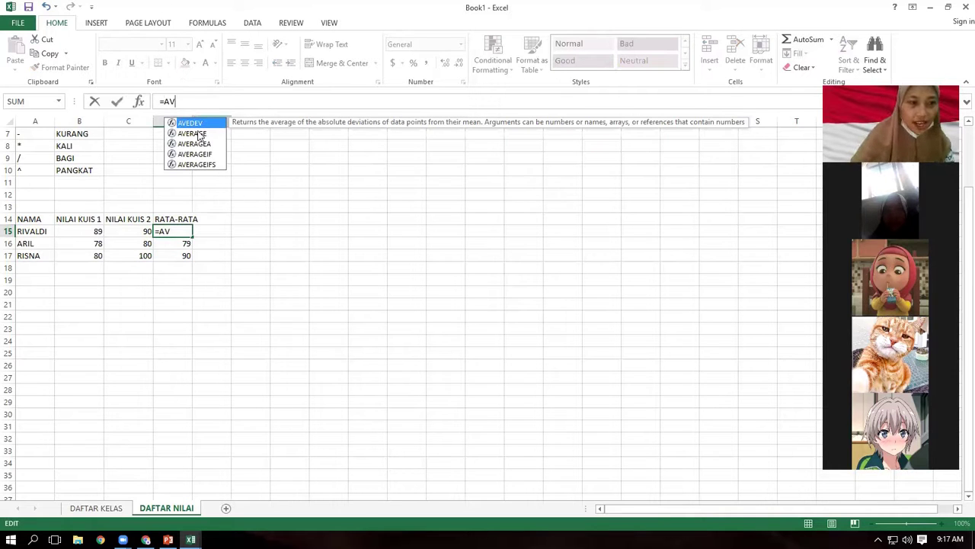
double_click(200, 134)
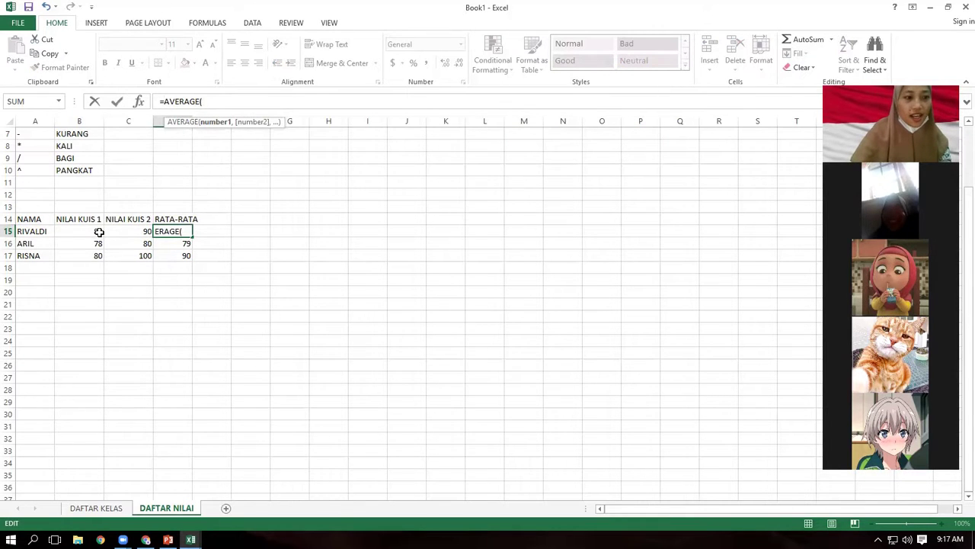
drag(97, 232, 121, 239)
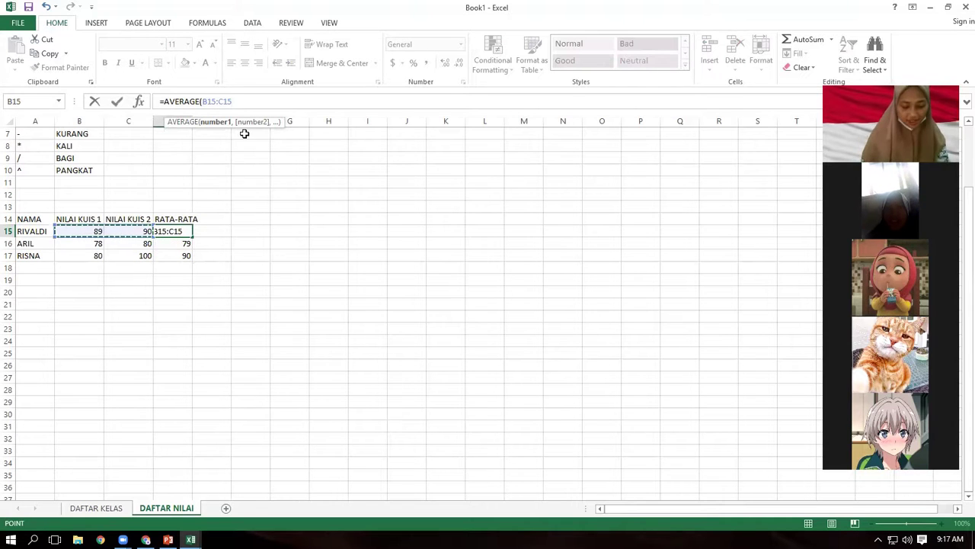
text())
key(Return)
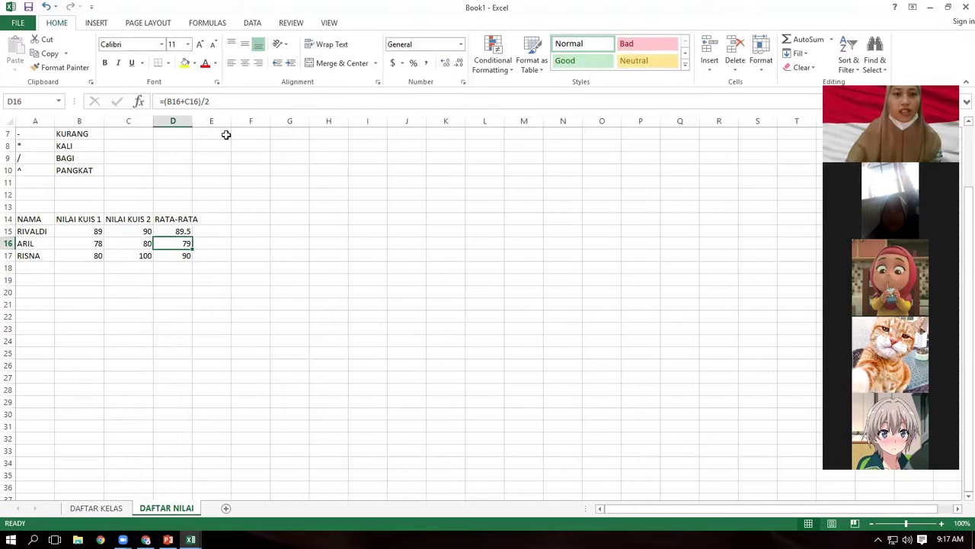
Delete the second student's average formula from cell D16, leaving the cell empty.
click(220, 102)
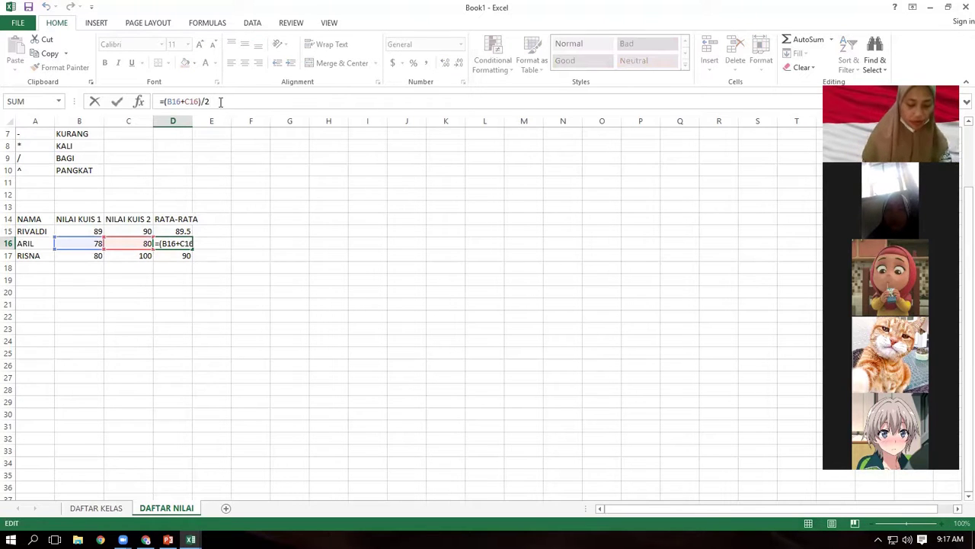
key(BackSpace)
key(BackSpace)
key(BackSpace)
key(BackSpace)
key(BackSpace)
key(BackSpace)
key(BackSpace)
key(BackSpace)
key(BackSpace)
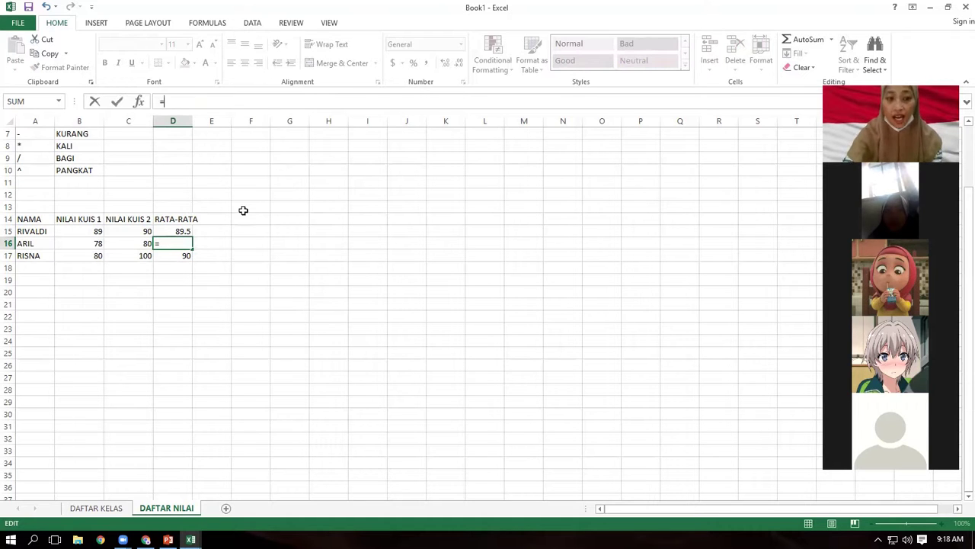
key(BackSpace)
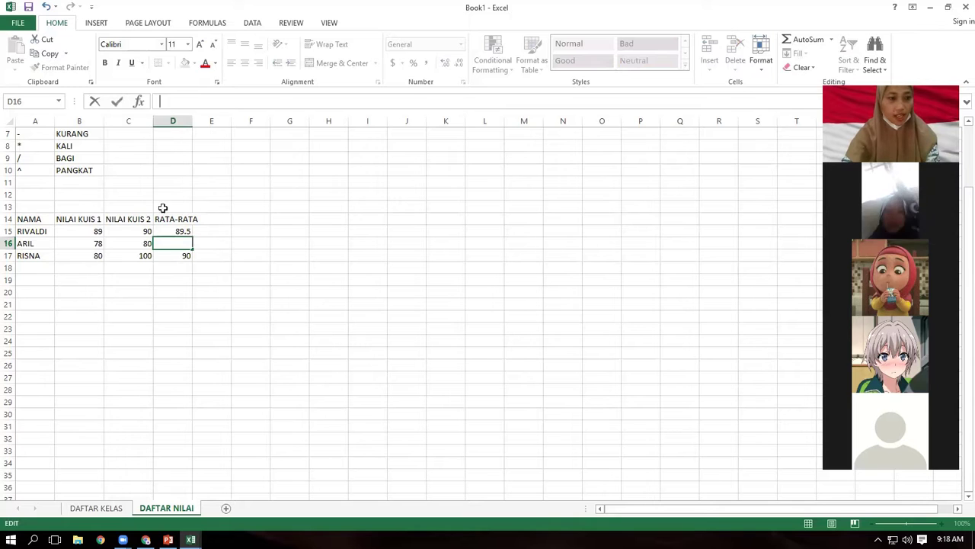
Select the grade table A14:D17 and widen column D to fit the RATA-RATA header.
drag(176, 256, 45, 222)
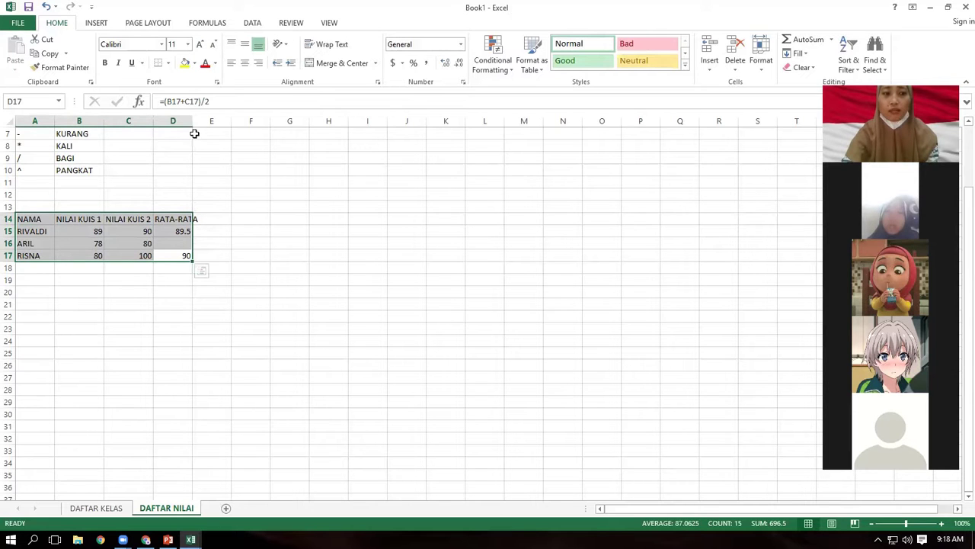
drag(191, 117, 205, 117)
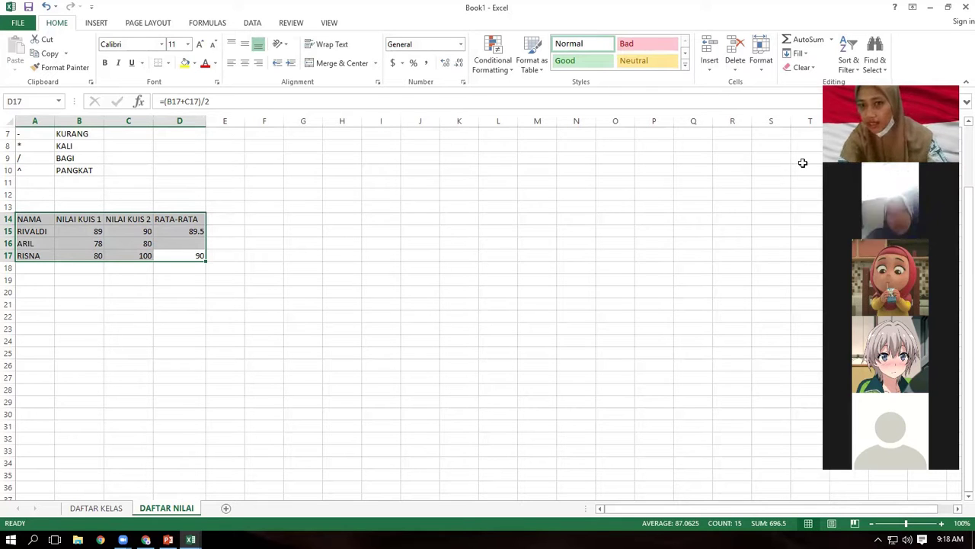
drag(905, 91, 783, 36)
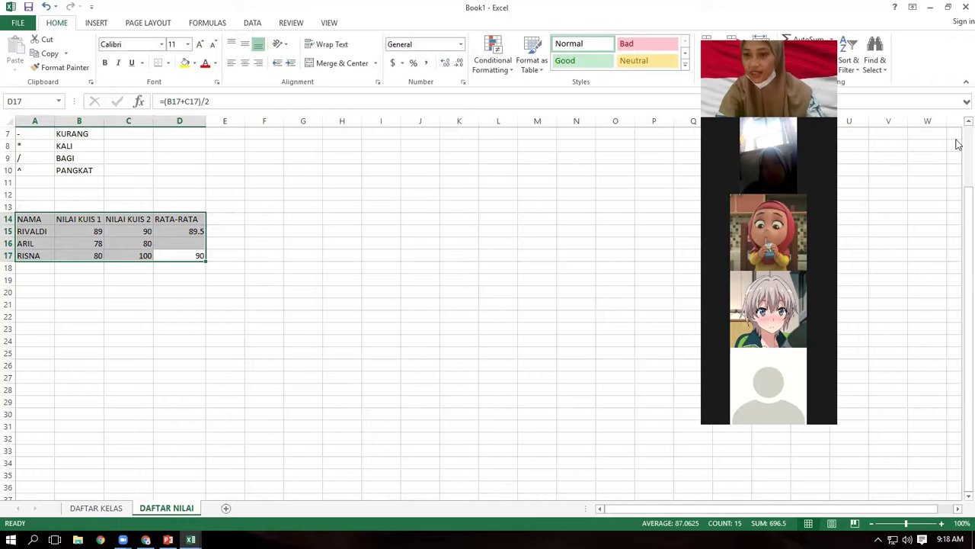
Clear the average formula from cell D17 for the third student.
mouse_move(958, 206)
mouse_down()
mouse_move(957, 148)
mouse_move(958, 196)
mouse_up()
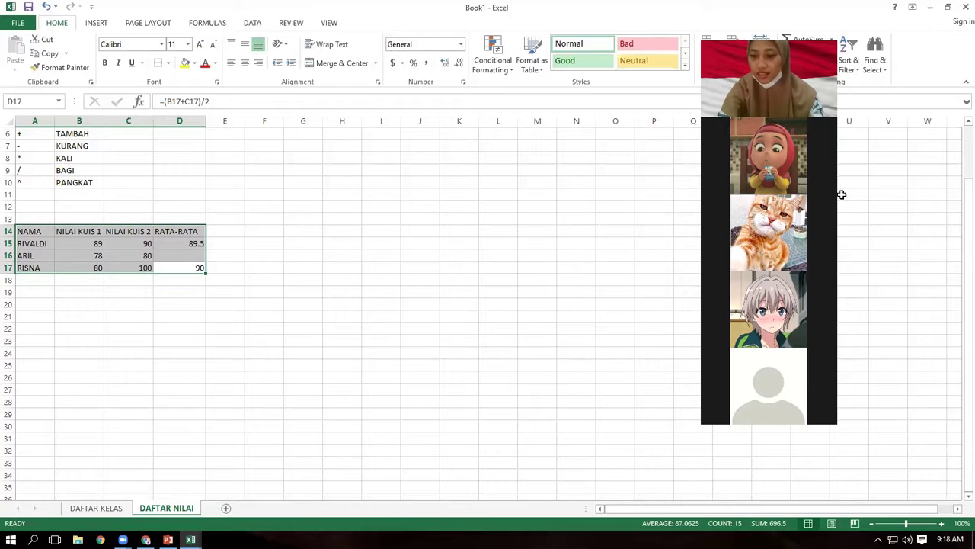
scroll(553, 308, up, 1)
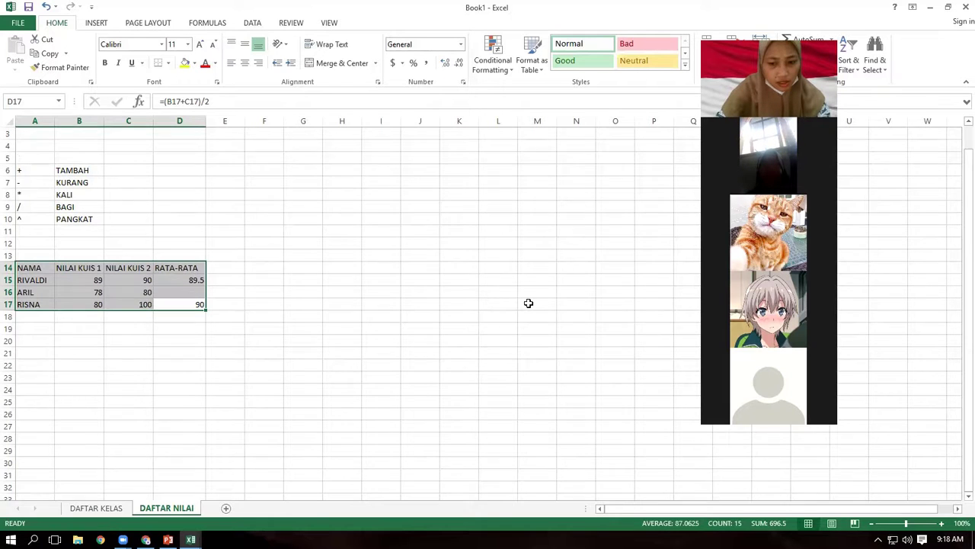
scroll(528, 303, up, 1)
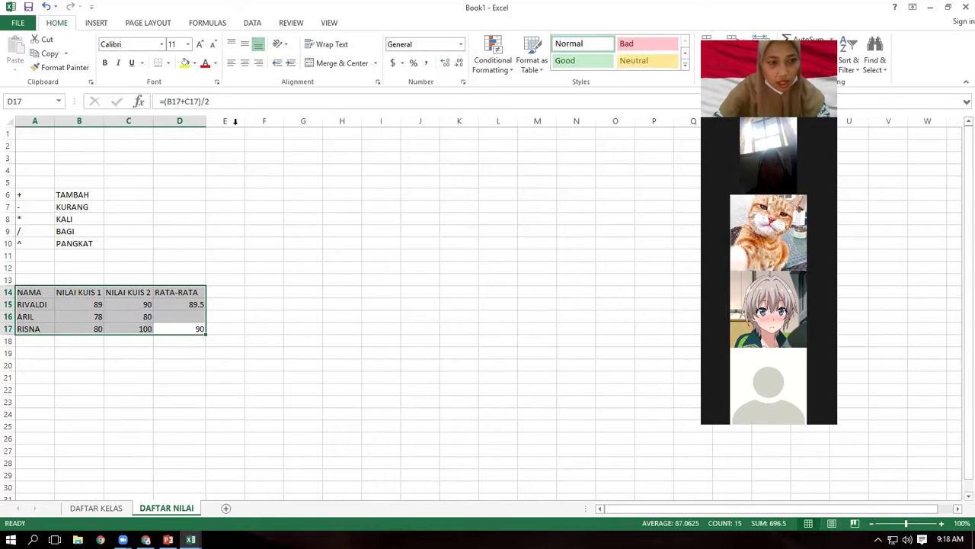
click(236, 100)
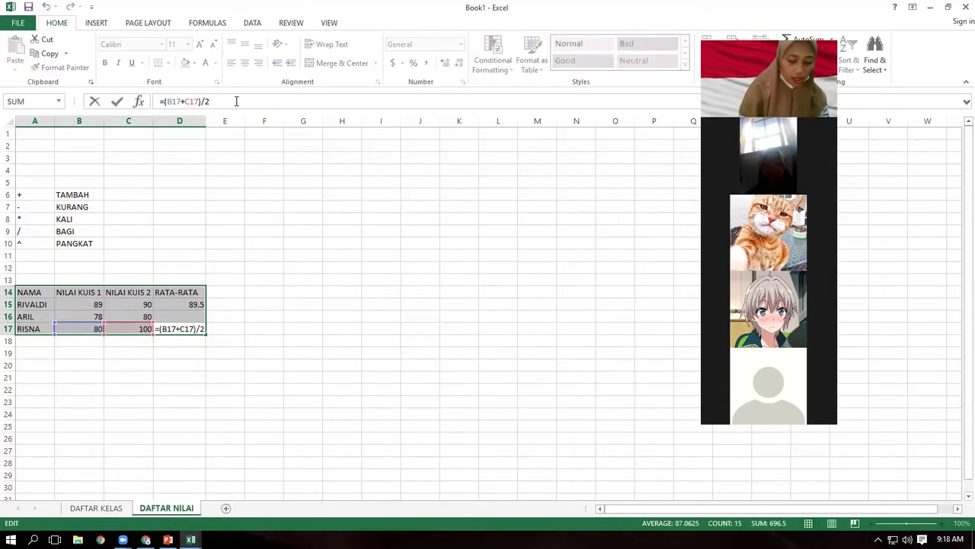
key(BackSpace)
key(BackSpace)
key(BackSpace)
key(BackSpace)
key(BackSpace)
key(BackSpace)
key(BackSpace)
key(BackSpace)
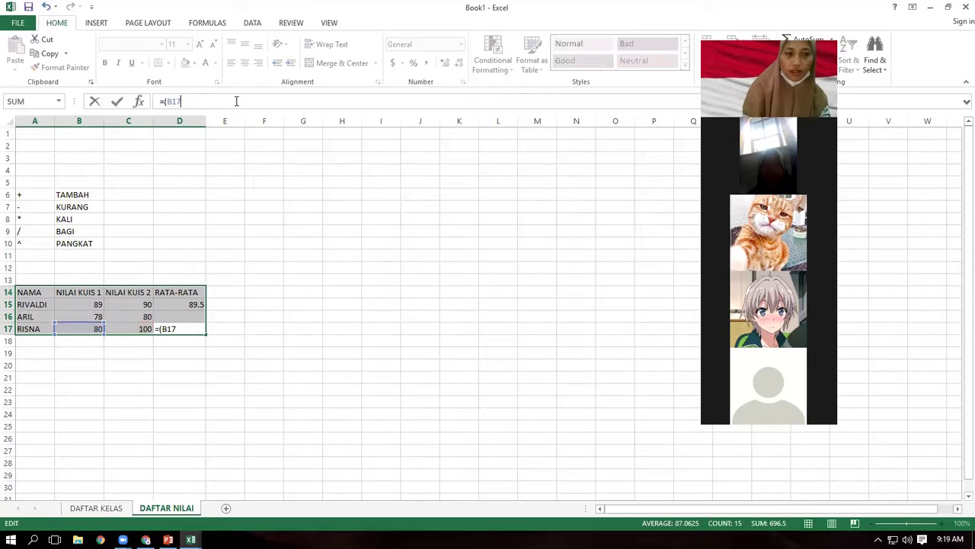
key(BackSpace)
key(BackSpace)
key(BackSpace)
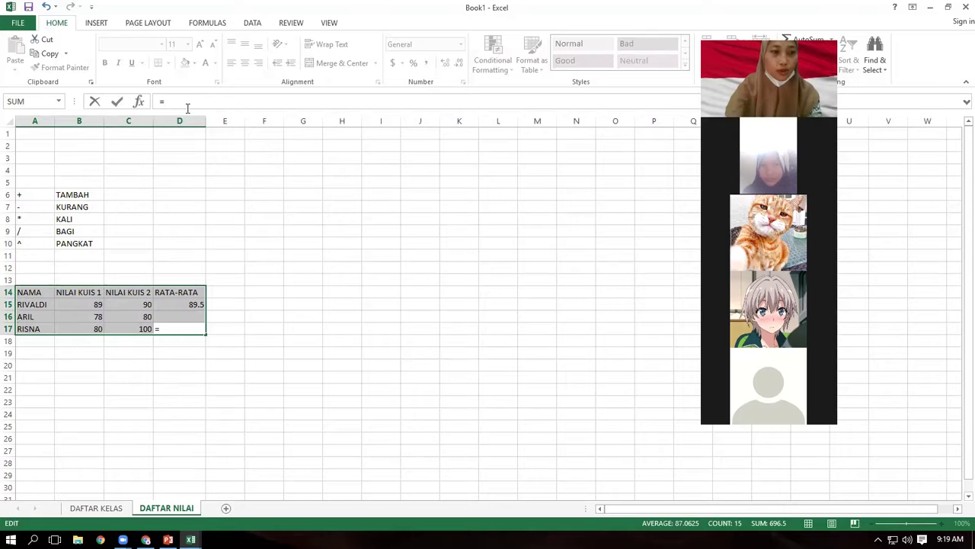
key(BackSpace)
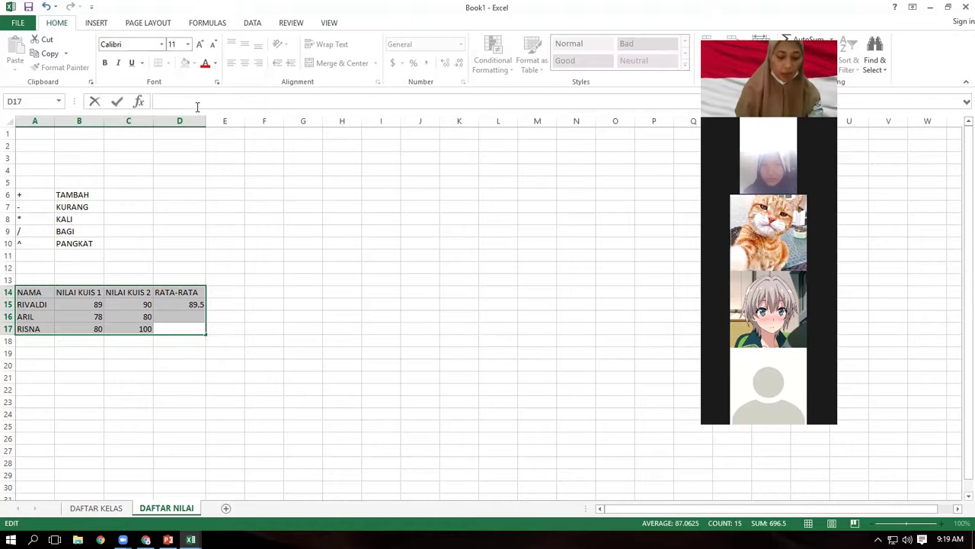
Enter the formula =B15+C15/2 in cell D17, referencing the first student's two quiz scores.
text(=)
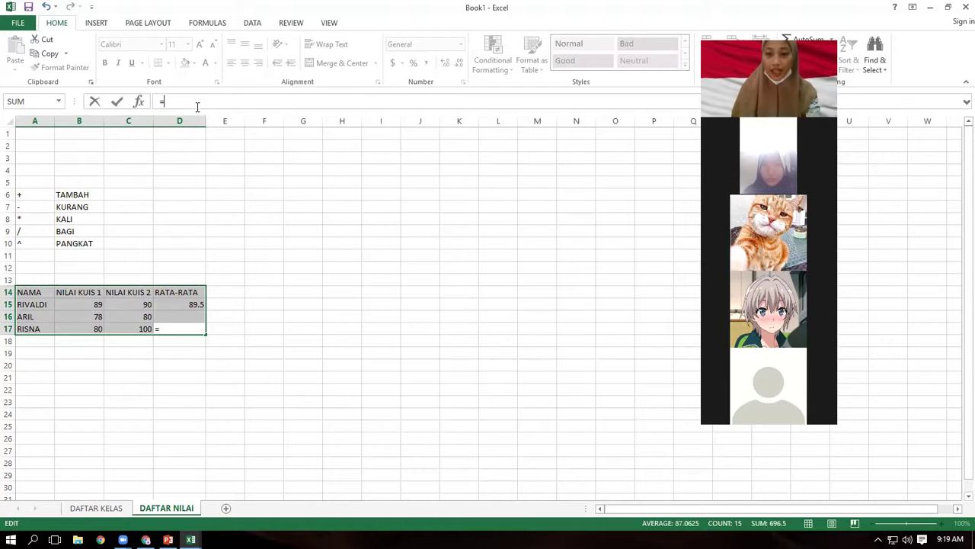
click(88, 304)
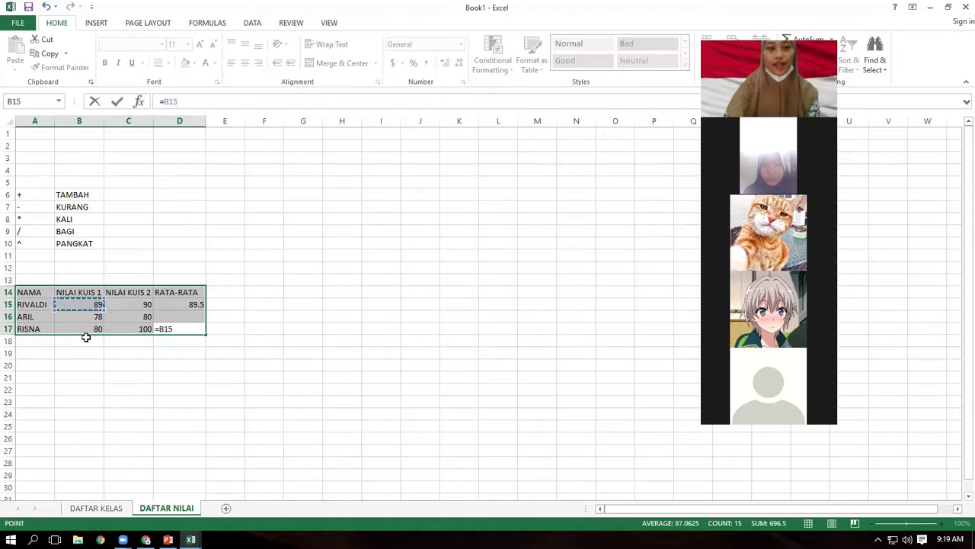
text(+)
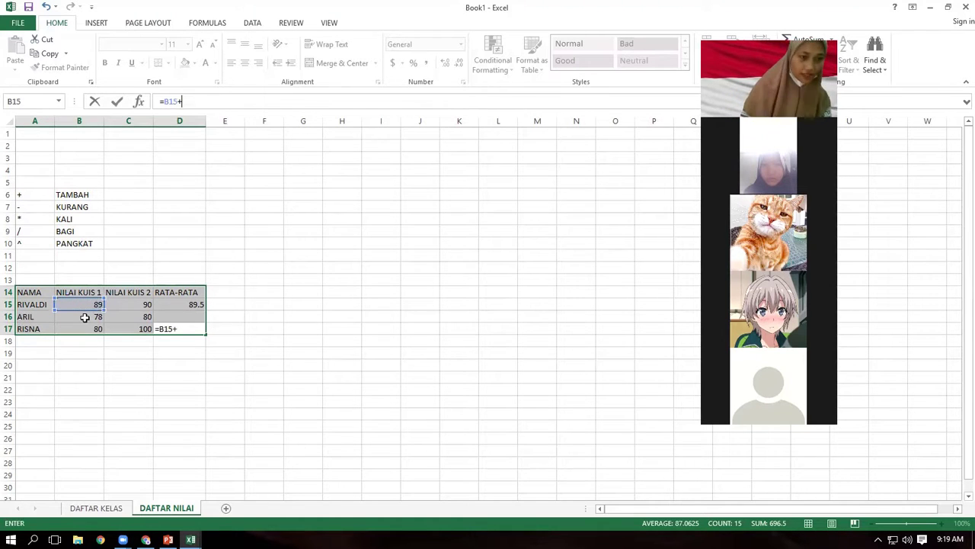
click(120, 303)
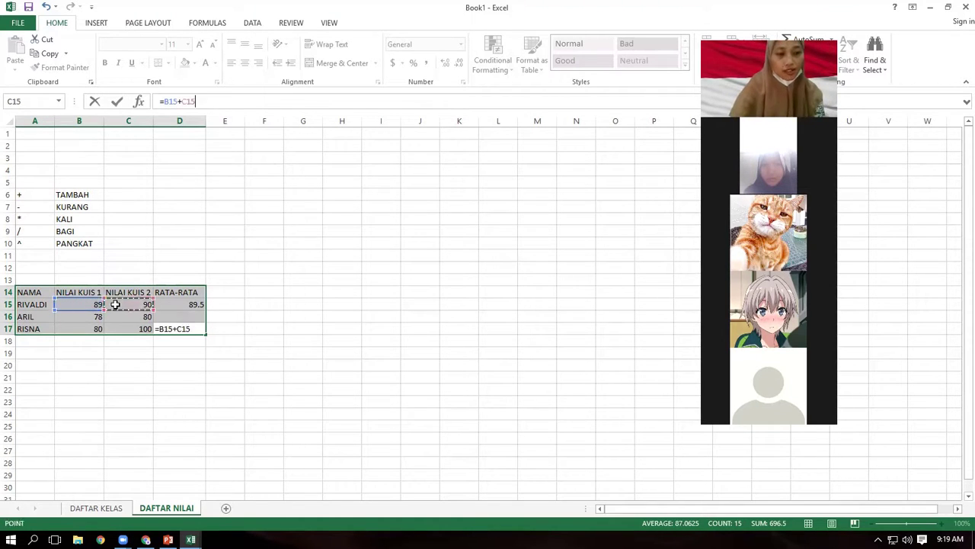
text(/2)
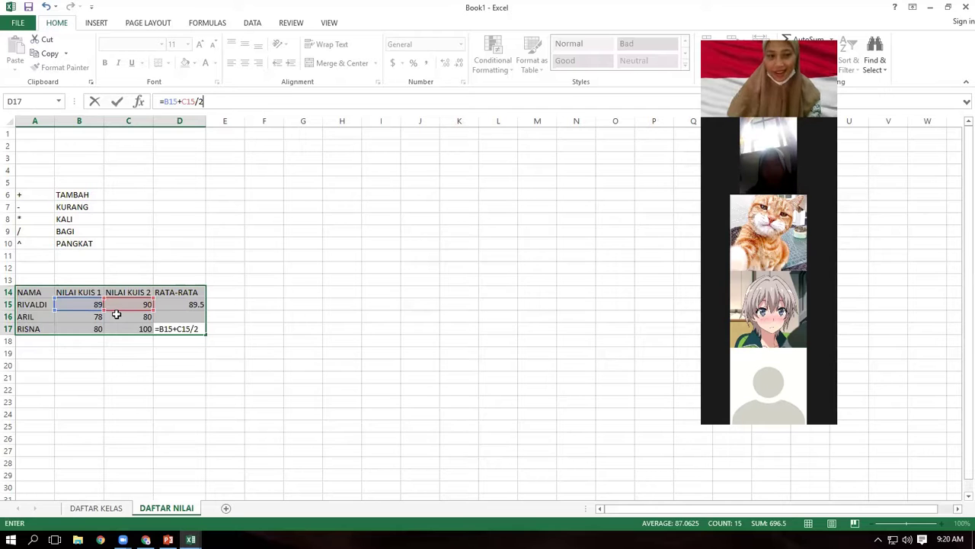
Enclose the sum of the D17 formula in parentheses so it reads =(B15+C15)/2.
click(169, 102)
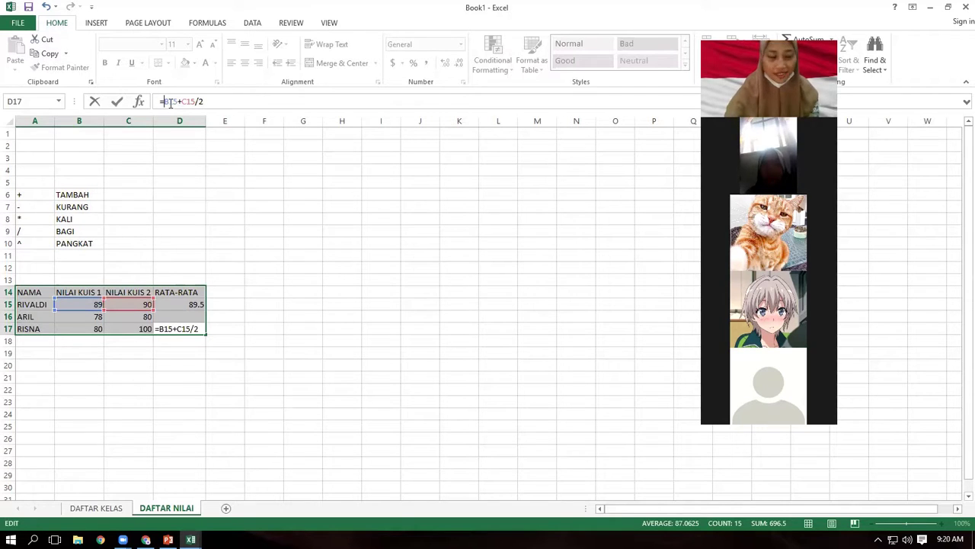
text(()
key(Right)
key(Right)
key(Right)
key(Right)
key(Right)
key(Right)
key(Right)
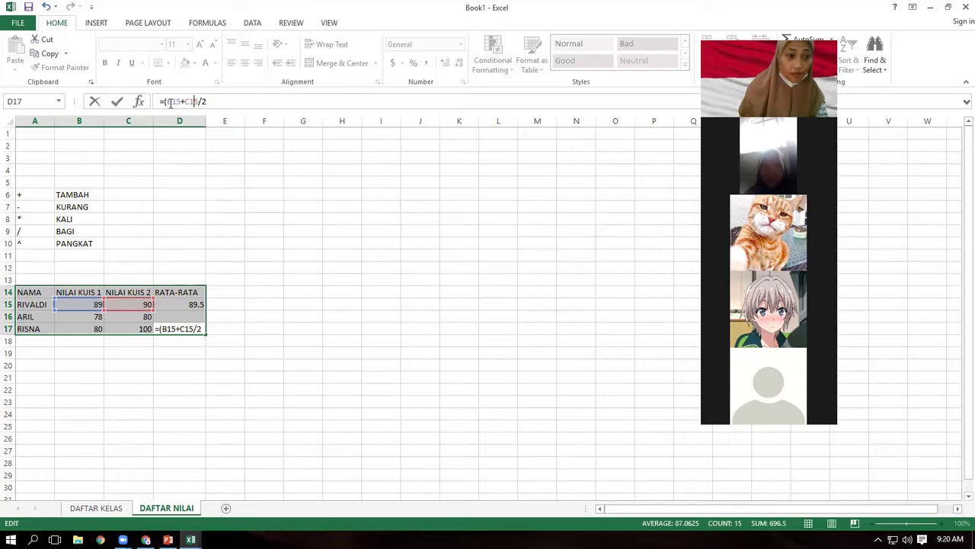
text())
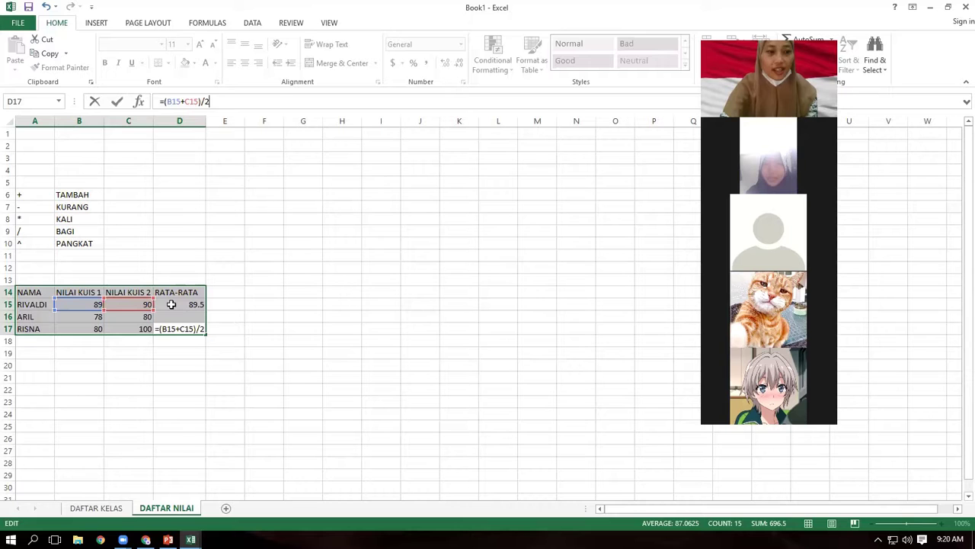
key(Escape)
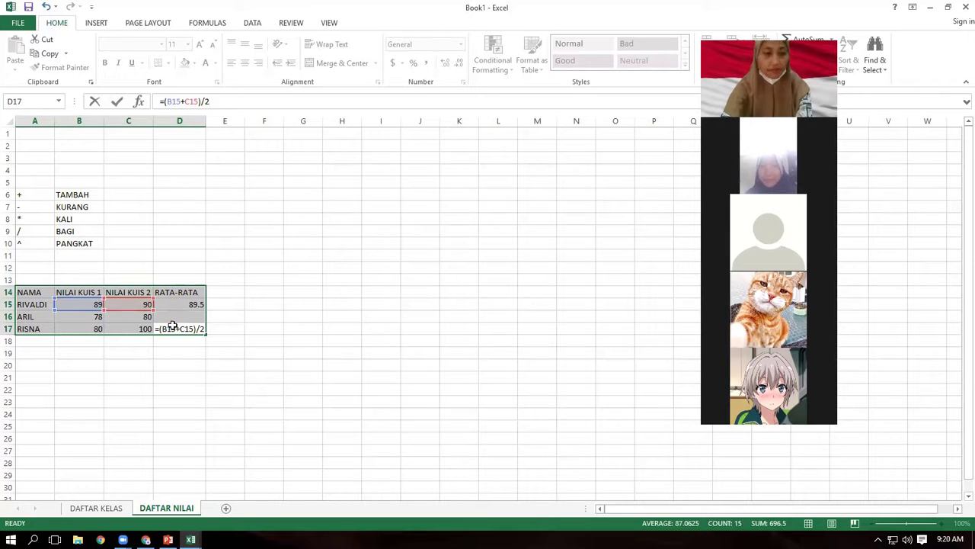
click(191, 308)
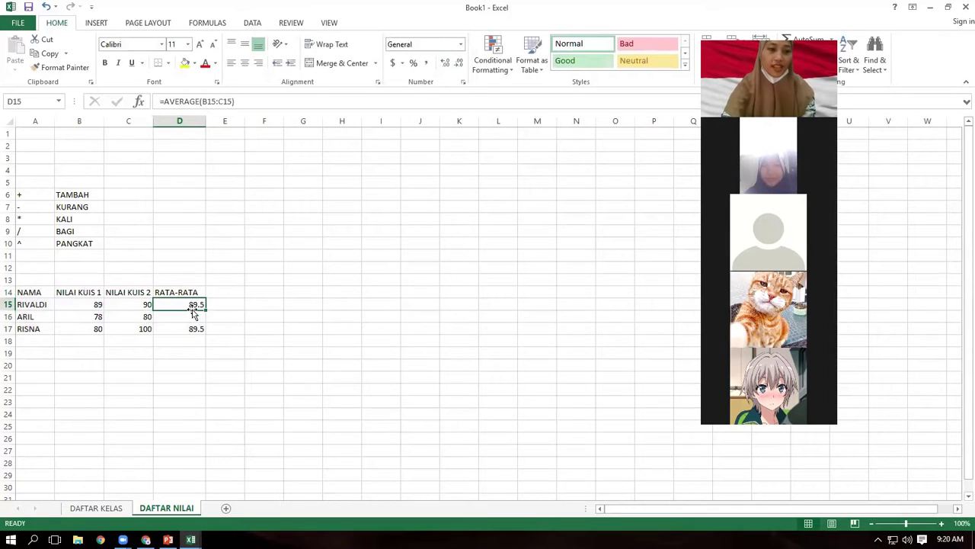
Enter =B15-C15 in cell F15 to subtract the first student's second quiz score from the first.
click(230, 305)
click(249, 304)
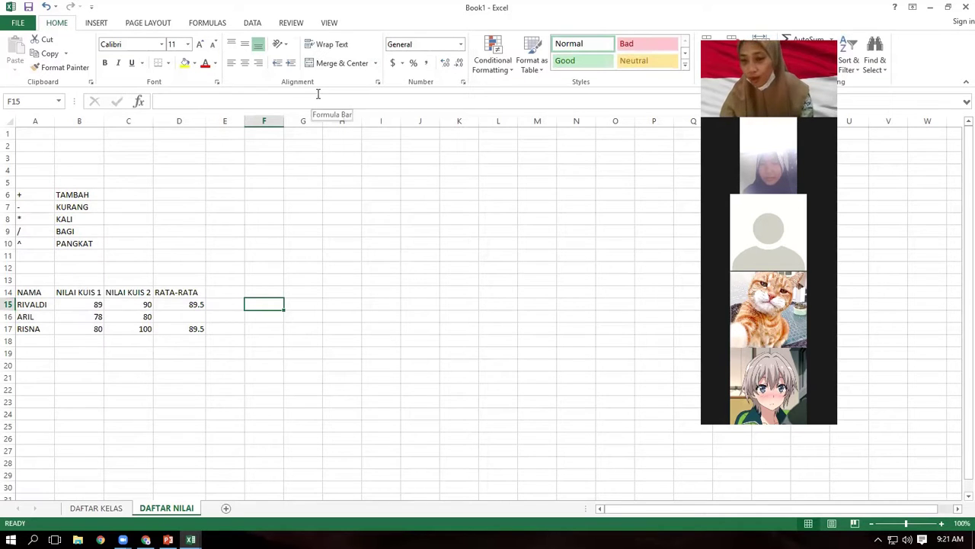
click(237, 103)
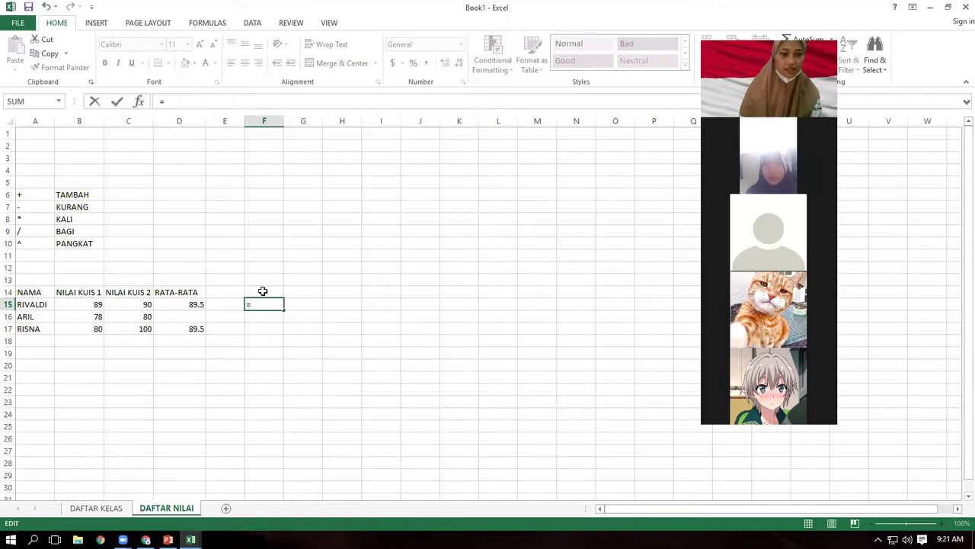
click(90, 305)
text(-)
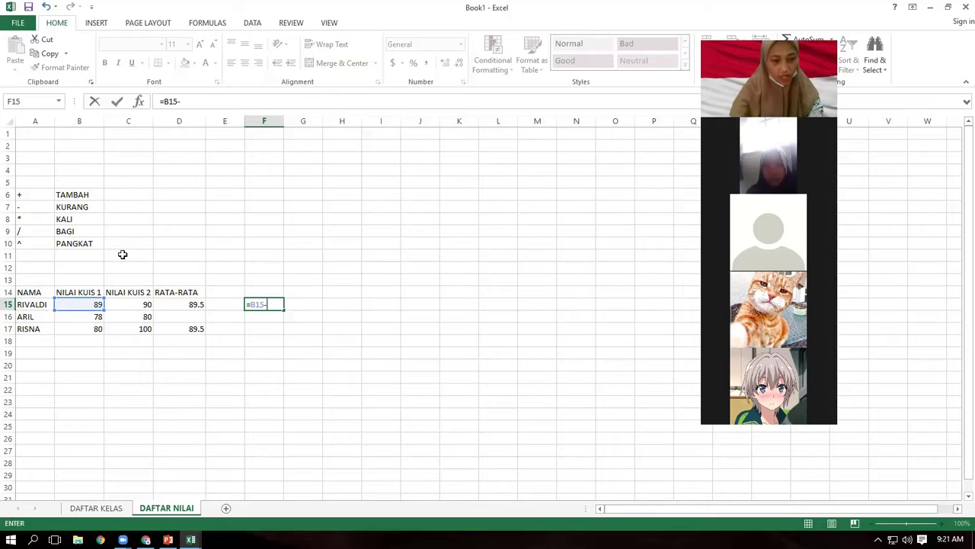
click(147, 305)
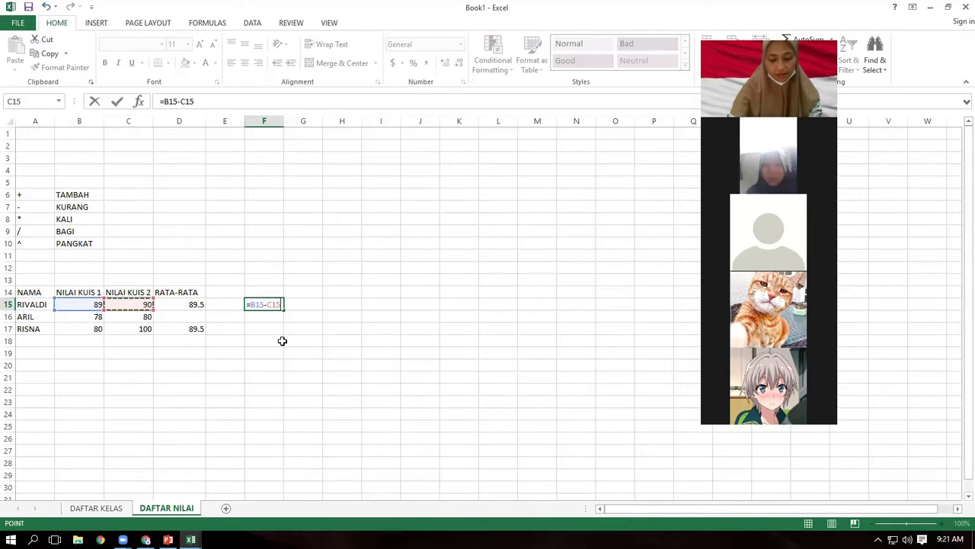
key(Return)
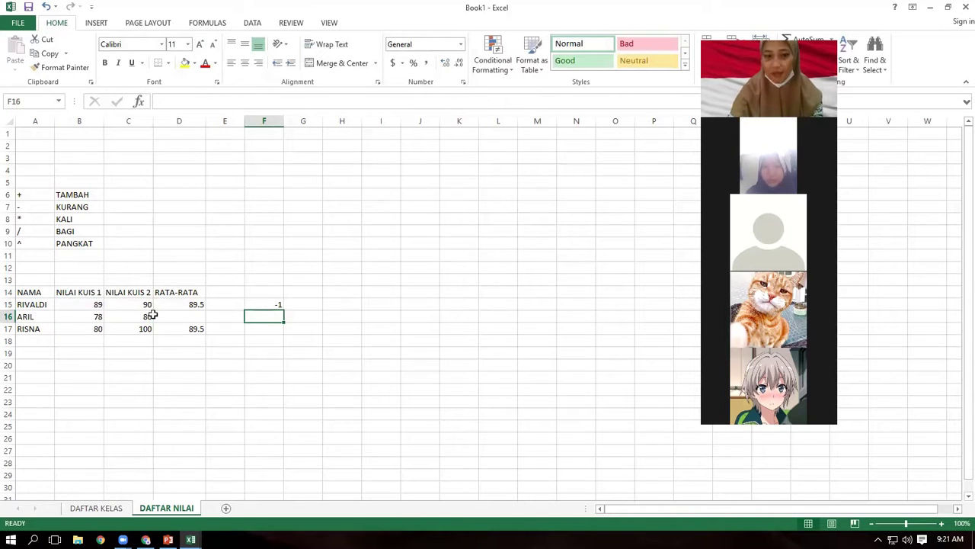
click(279, 306)
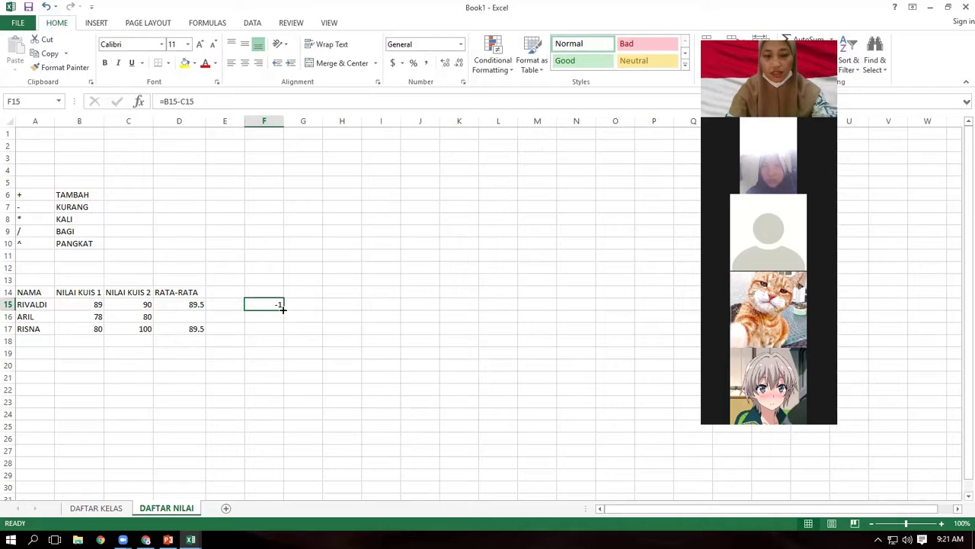
click(283, 309)
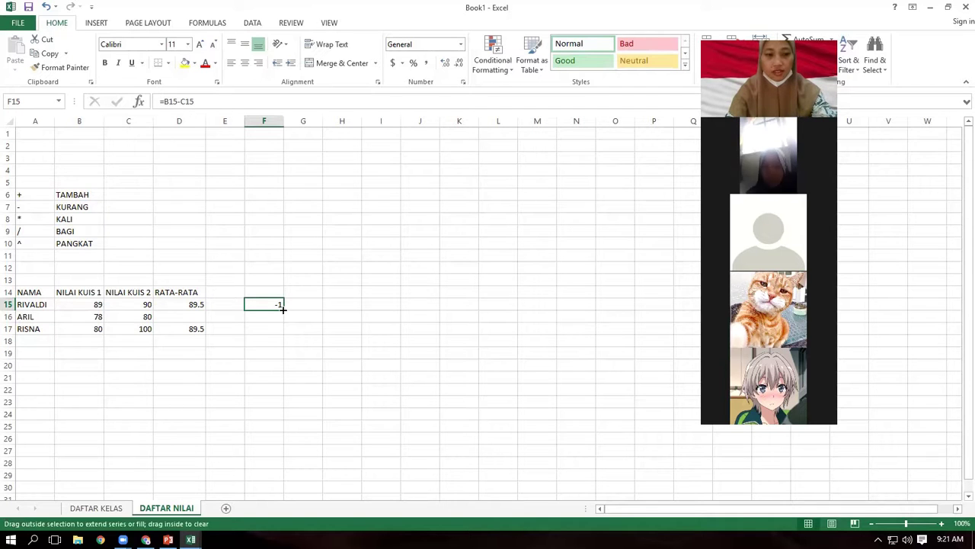
double_click(269, 306)
click(269, 316)
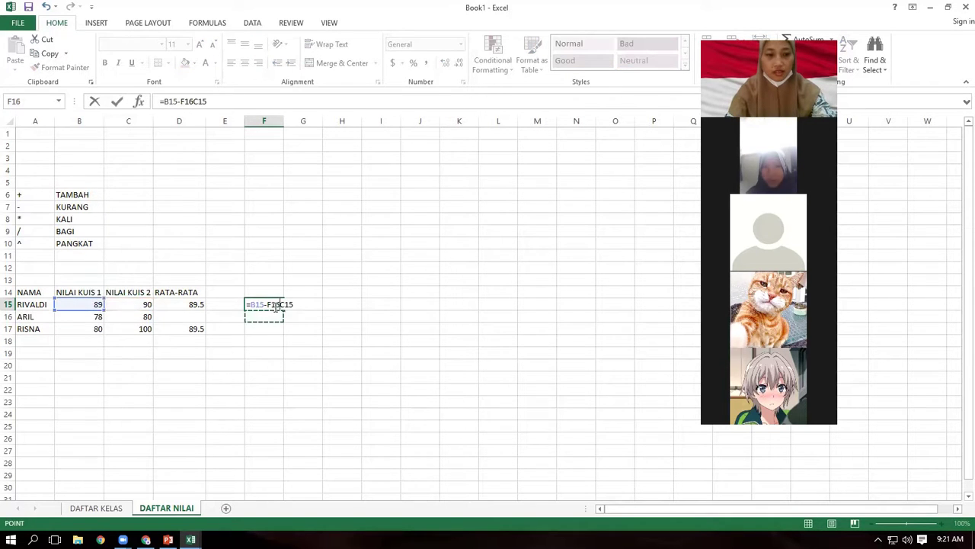
key(BackSpace)
key(BackSpace)
key(BackSpace)
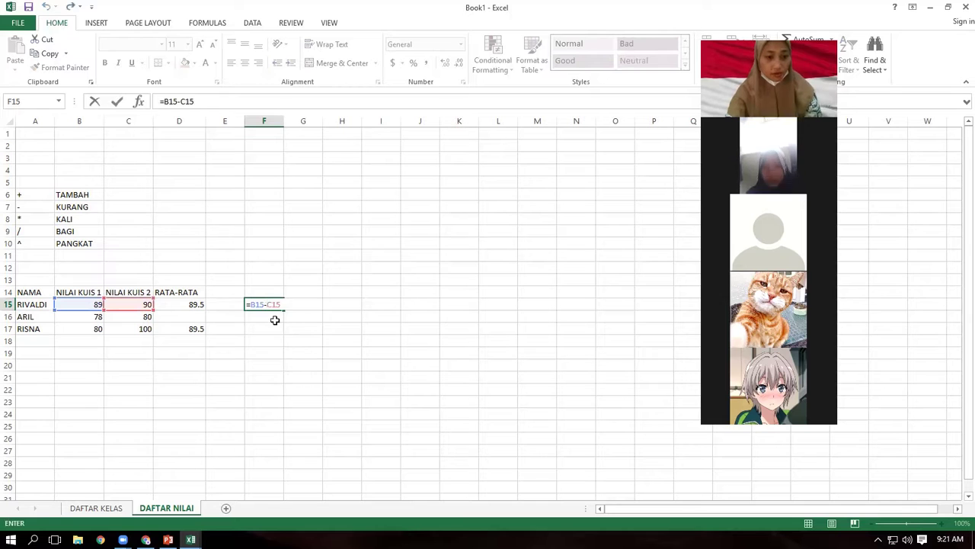
key(Escape)
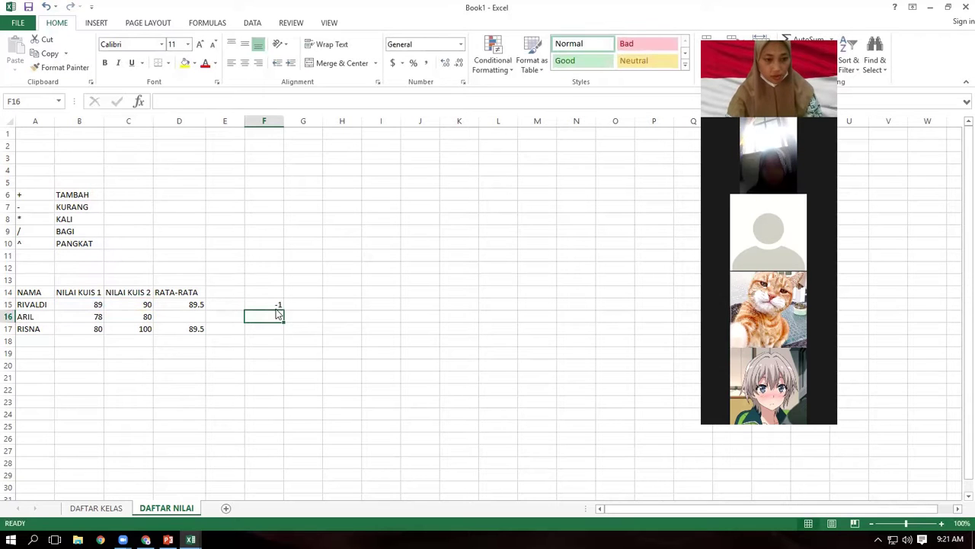
Fill the subtraction formula from F15 down through F17.
click(284, 304)
click(280, 305)
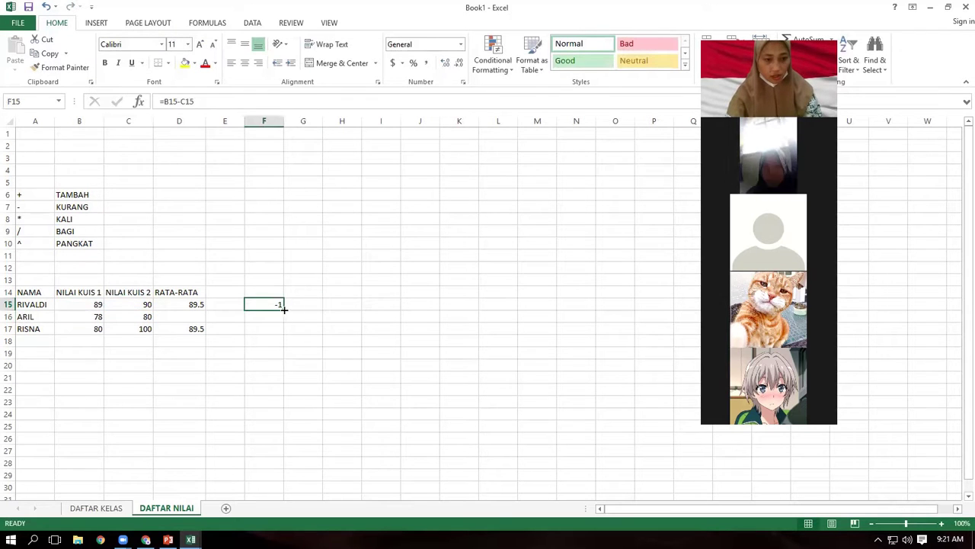
drag(283, 309, 280, 333)
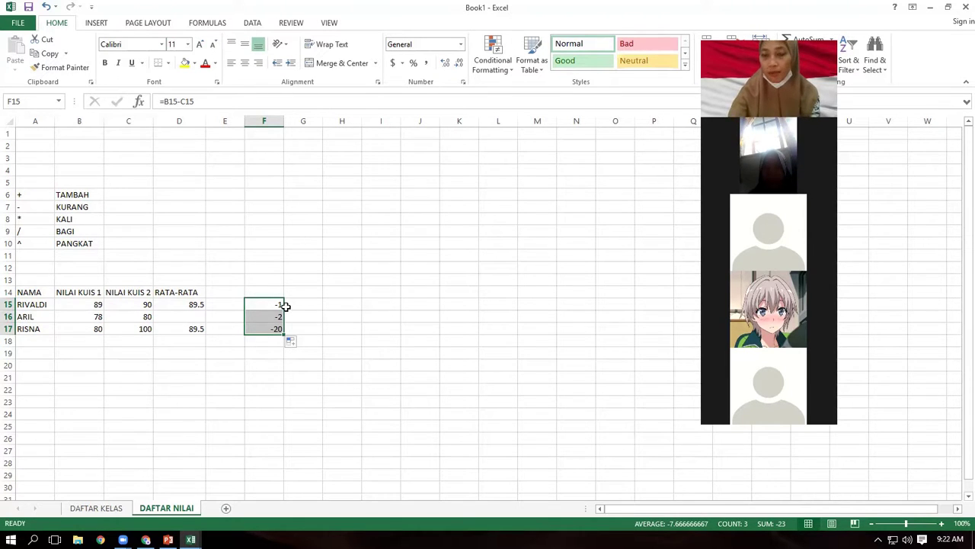
Change the formula in F15 to =B15*C15 and fill it down through F17.
click(182, 101)
key(BackSpace)
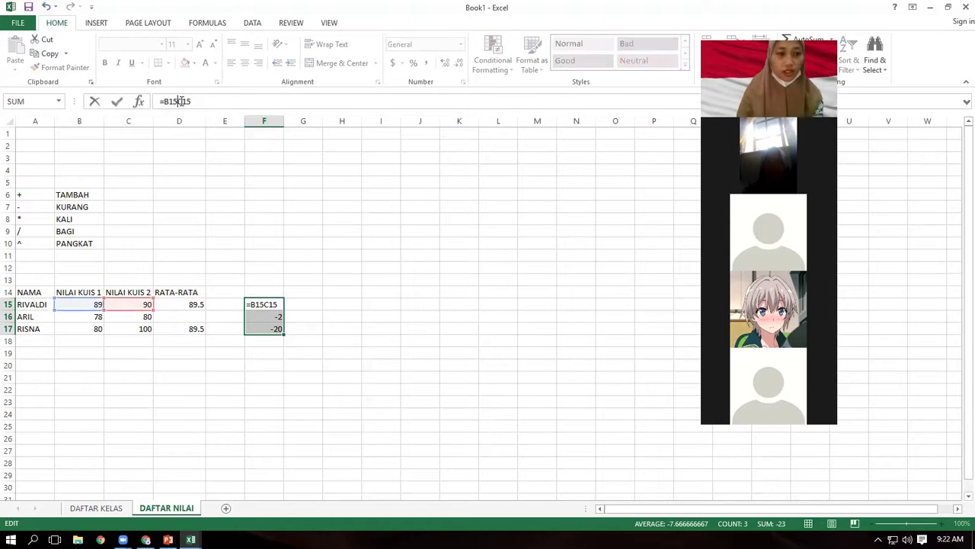
text(*)
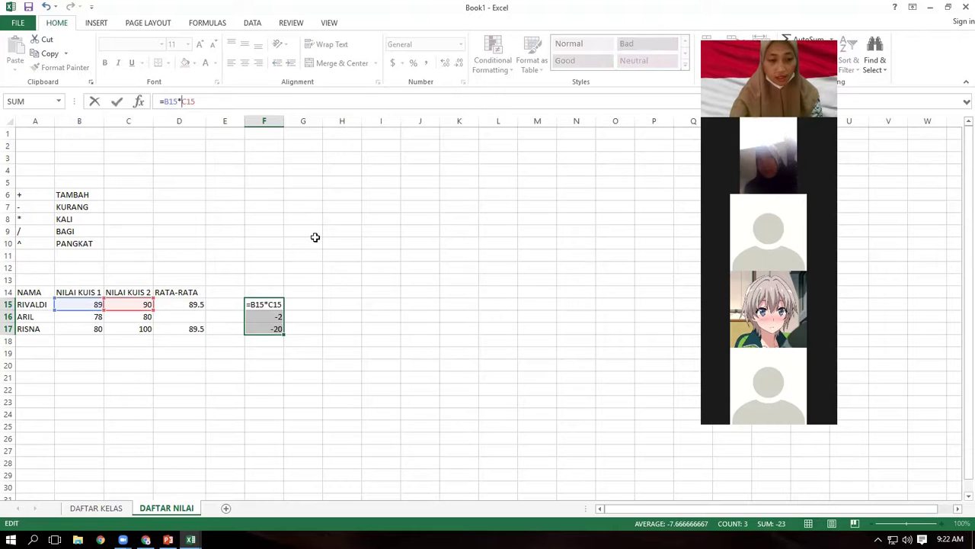
key(Return)
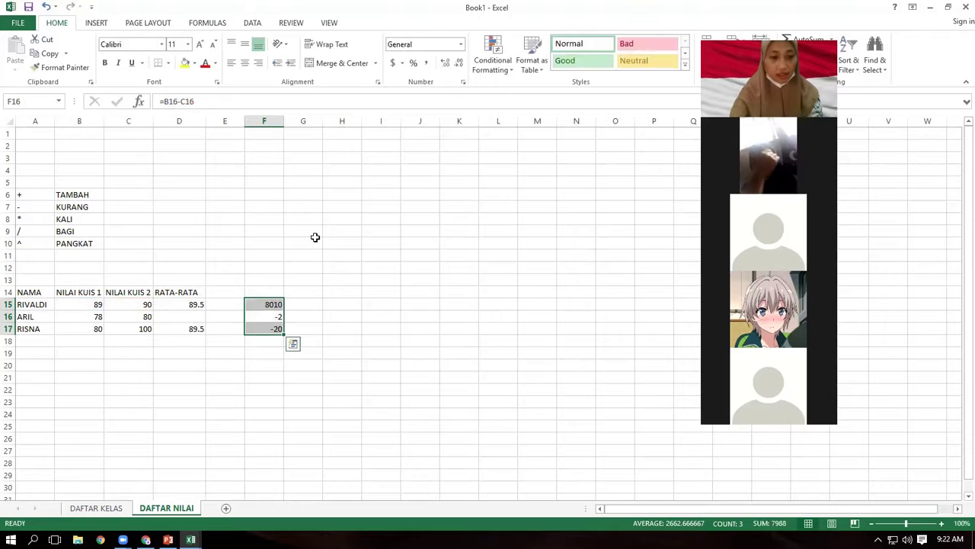
click(278, 304)
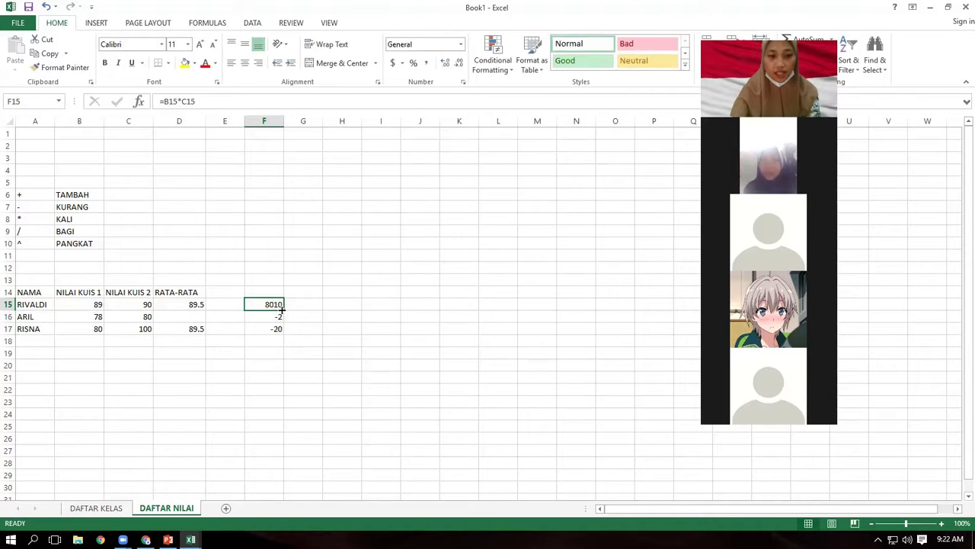
double_click(283, 310)
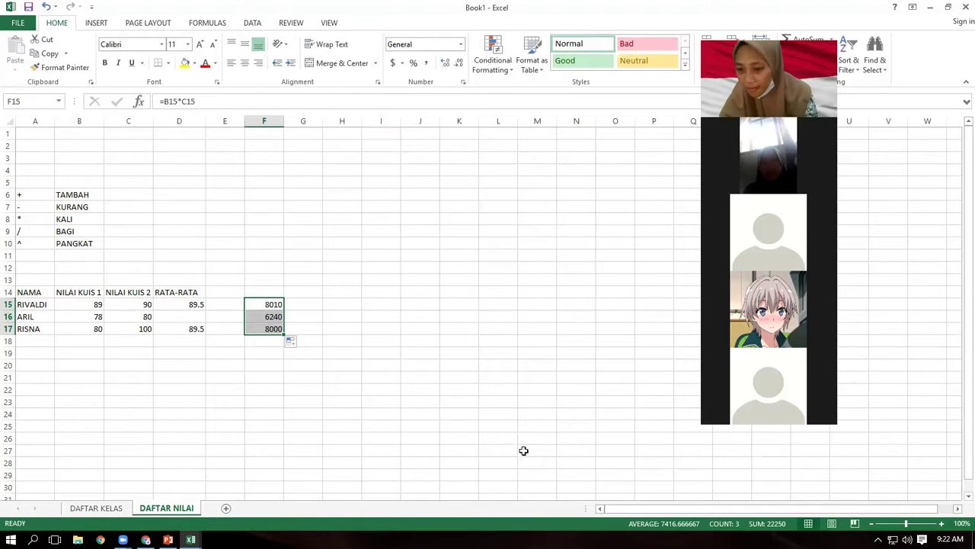
scroll(621, 467, down, 2)
scroll(561, 403, down, 1)
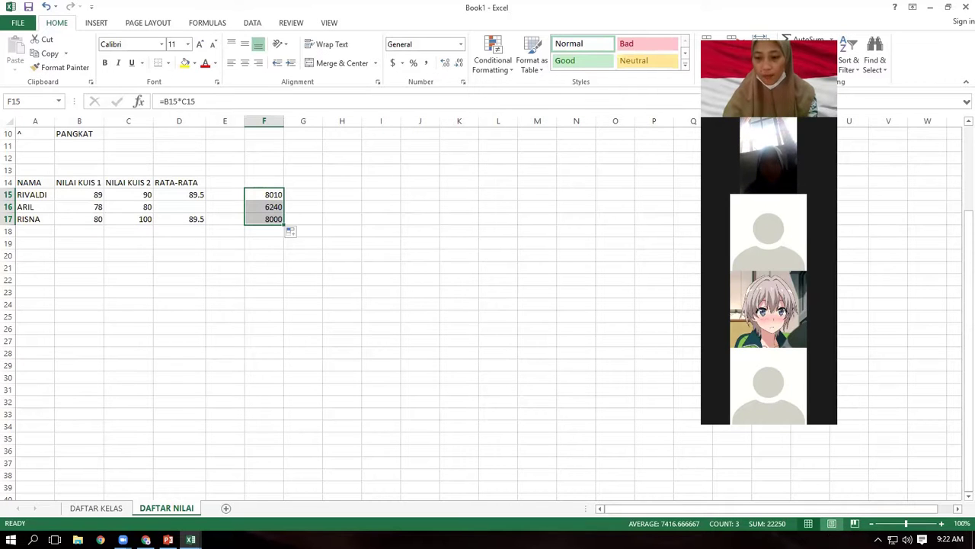
Show the DAFTAR NILAI sheet in Page Layout view and compare it with the DAFTAR KELAS sheet.
click(832, 522)
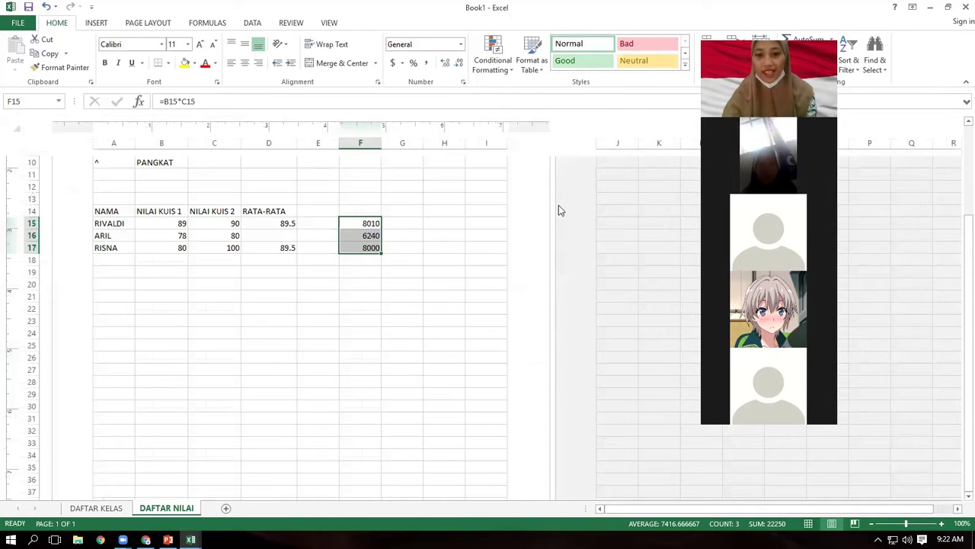
scroll(559, 345, up, 4)
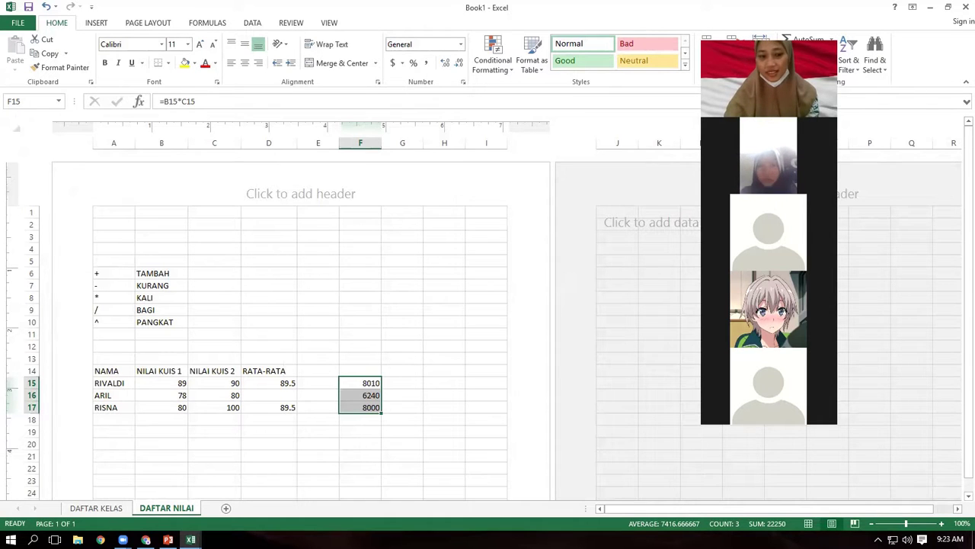
click(105, 511)
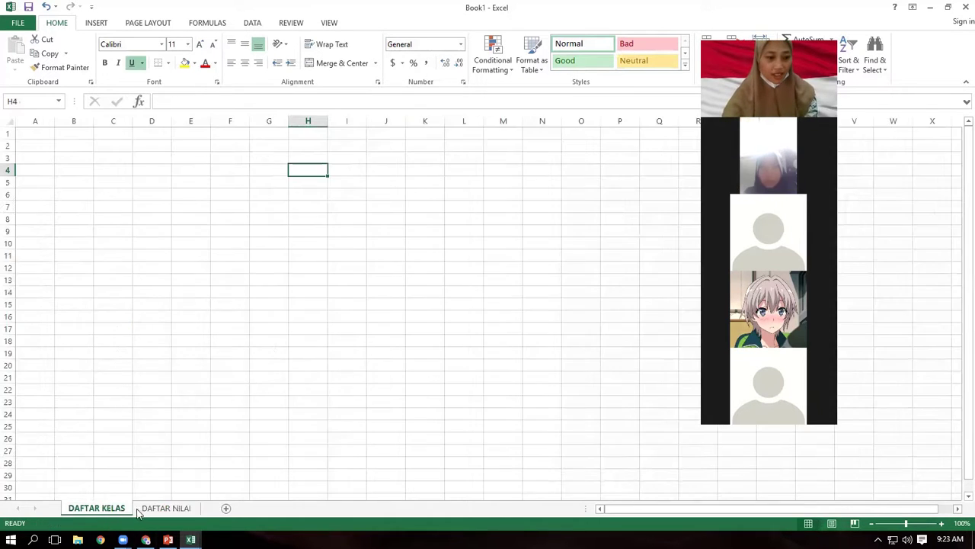
click(147, 512)
click(97, 511)
click(148, 514)
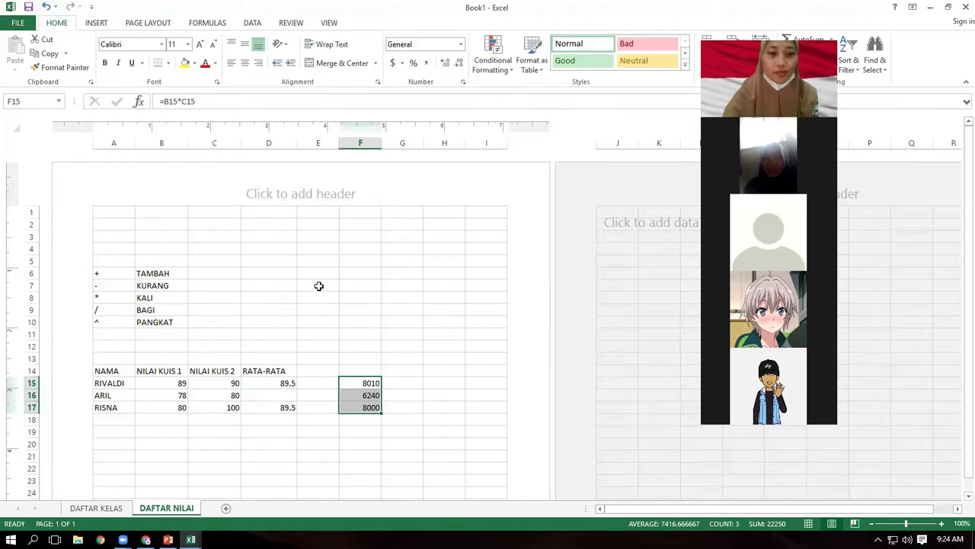
Enter the title DAFTAR NILAI KELAS MENDEL in cell A24 below the existing score table.
scroll(231, 377, down, 5)
click(119, 295)
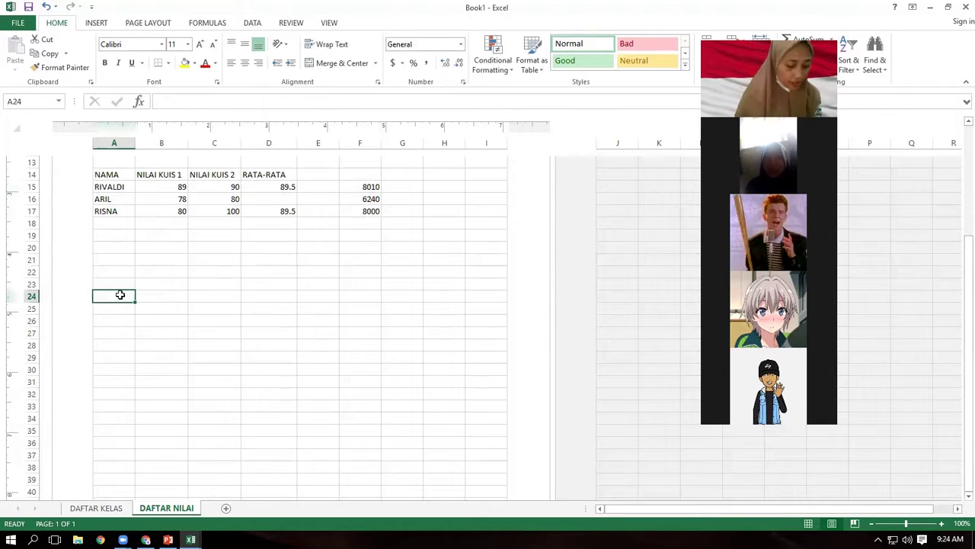
text(DAFTAR NILAI KE)
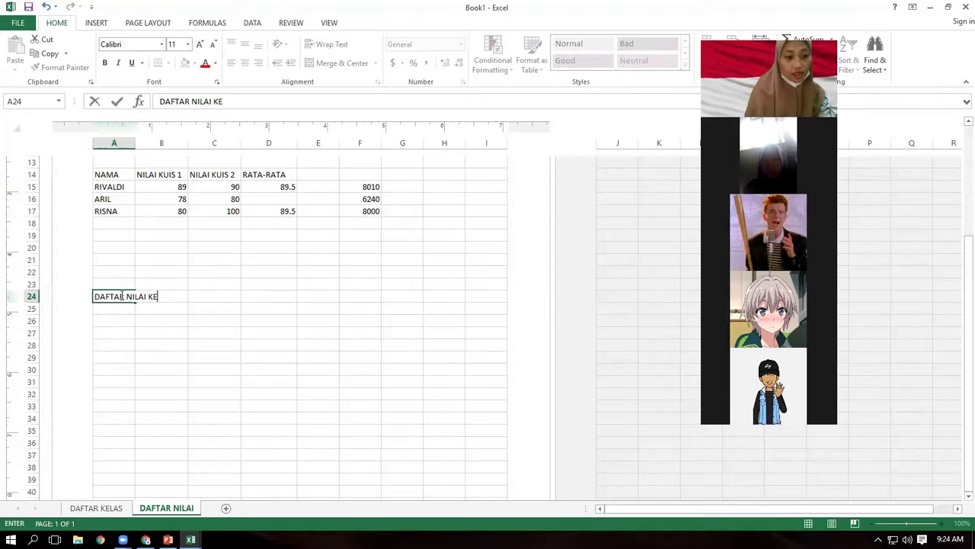
text(RL)
key(BackSpace)
text(LAS MENDEL)
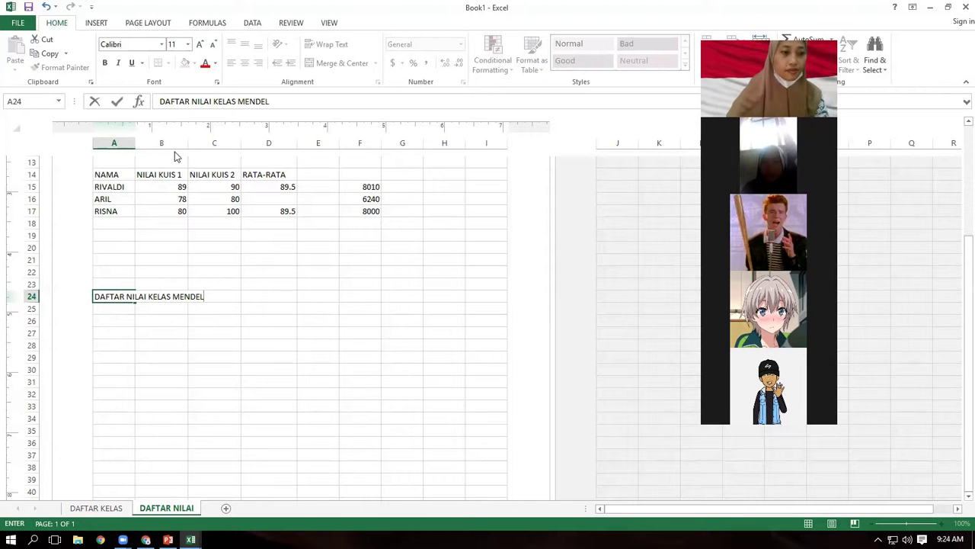
Merge and center the title across cells A24 to C24.
click(105, 298)
click(214, 298)
click(133, 323)
drag(109, 294, 207, 302)
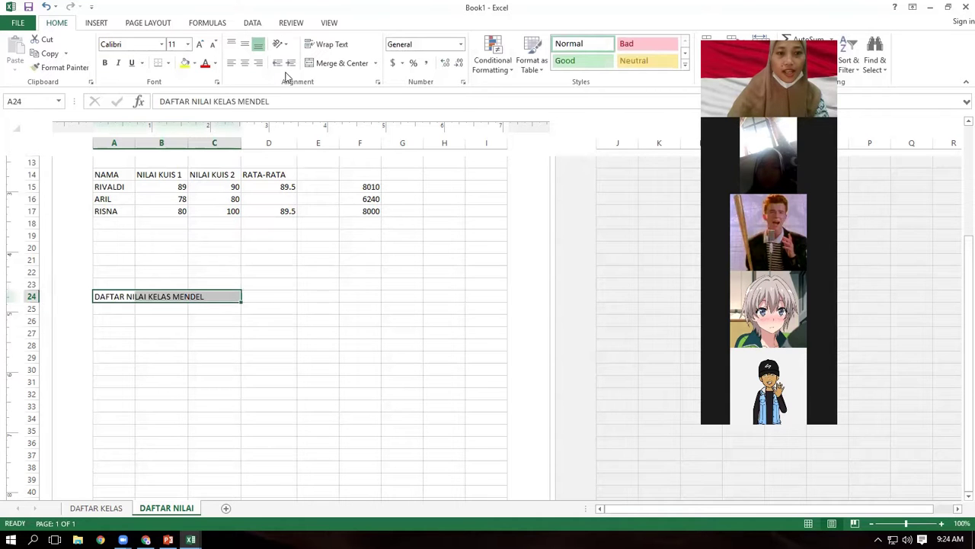
click(323, 67)
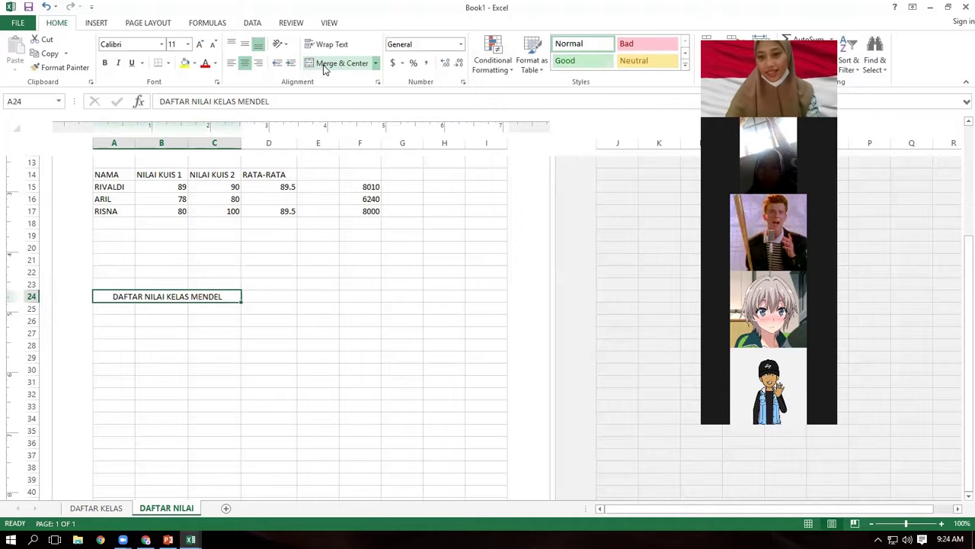
Enter the column headings NAMA, NILAI KUIS 1 and KUIS 2 in cells A26 to C26.
click(127, 310)
click(128, 324)
text(NAMA)
key(Tab)
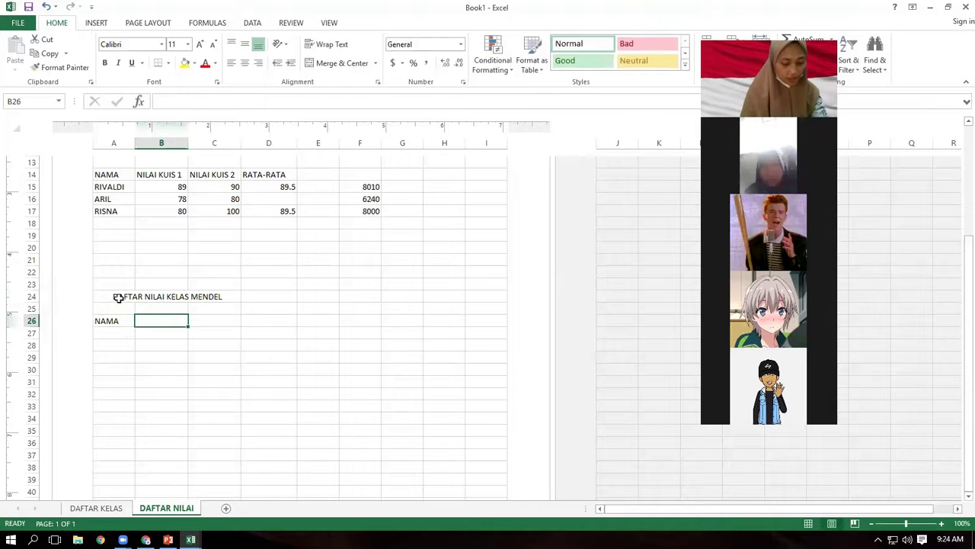
text(NI)
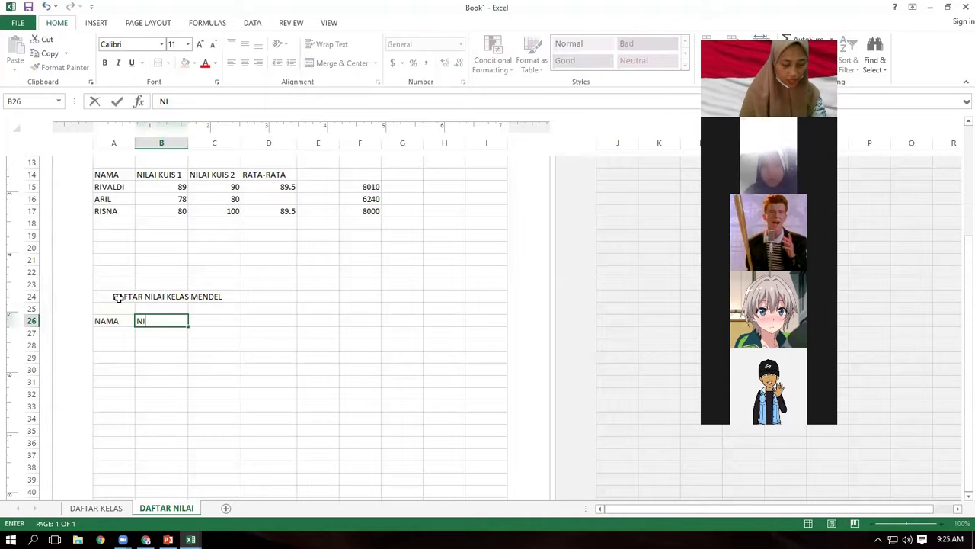
text(LAI )
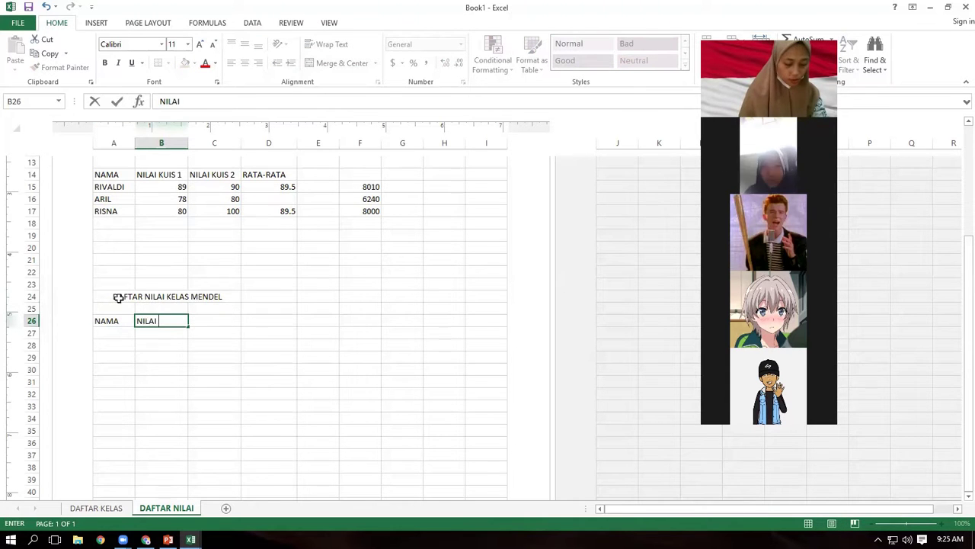
text(KUIS 1)
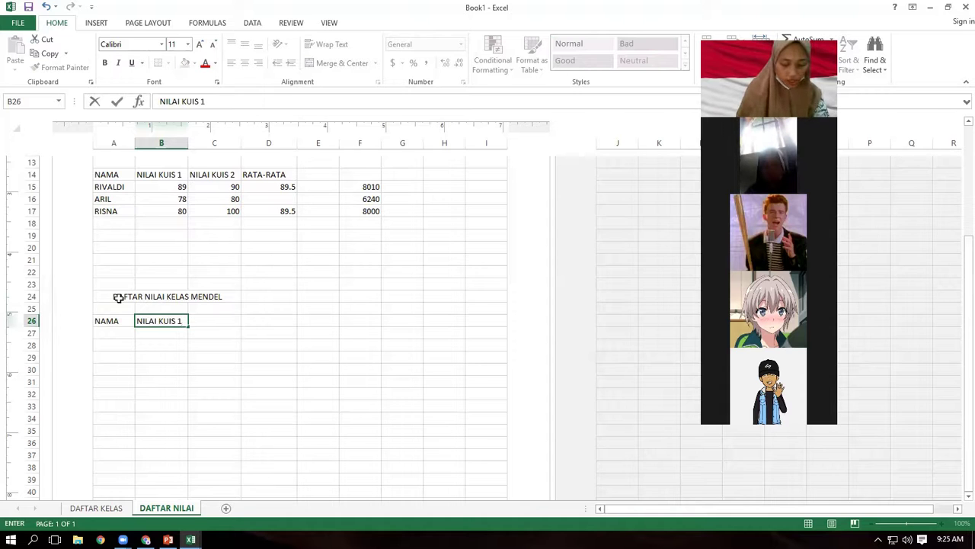
key(Tab)
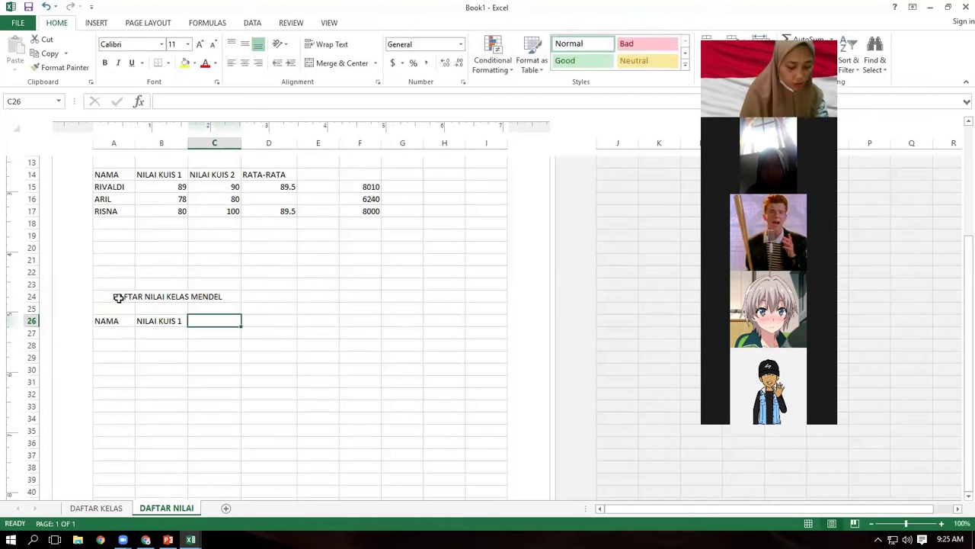
text(KUIS)
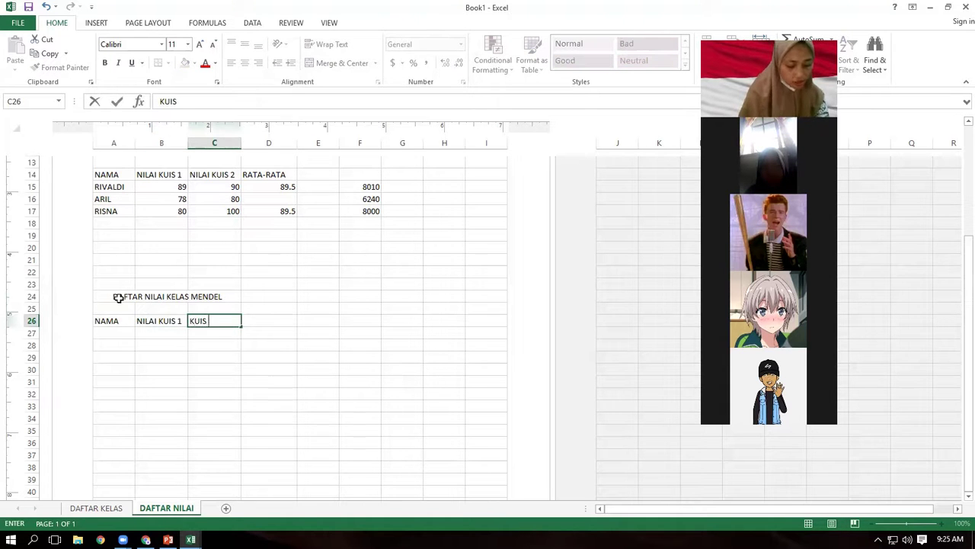
text( 2)
key(Tab)
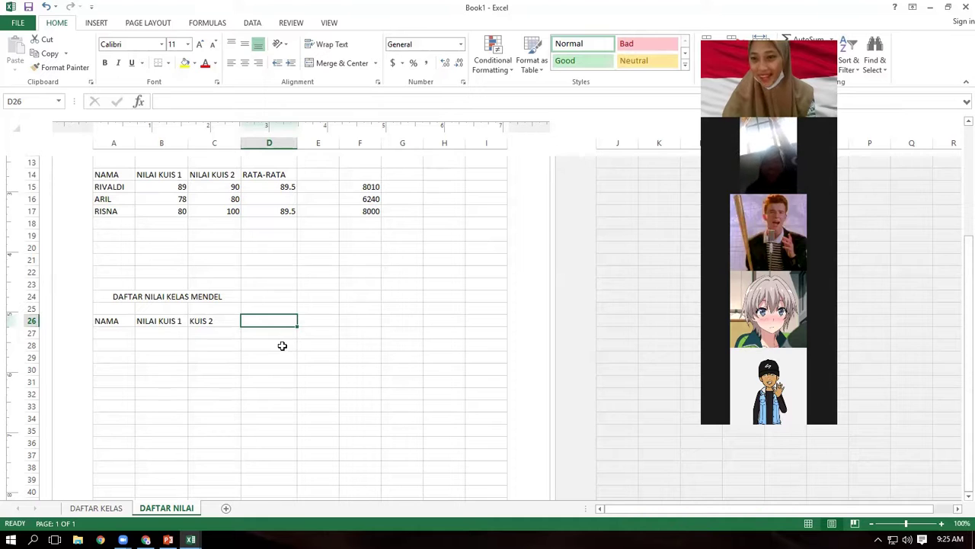
Add the headings JUMLAH NILAI KUI 1-5 in cell D26 and RATA-RATA in cell F26.
click(195, 337)
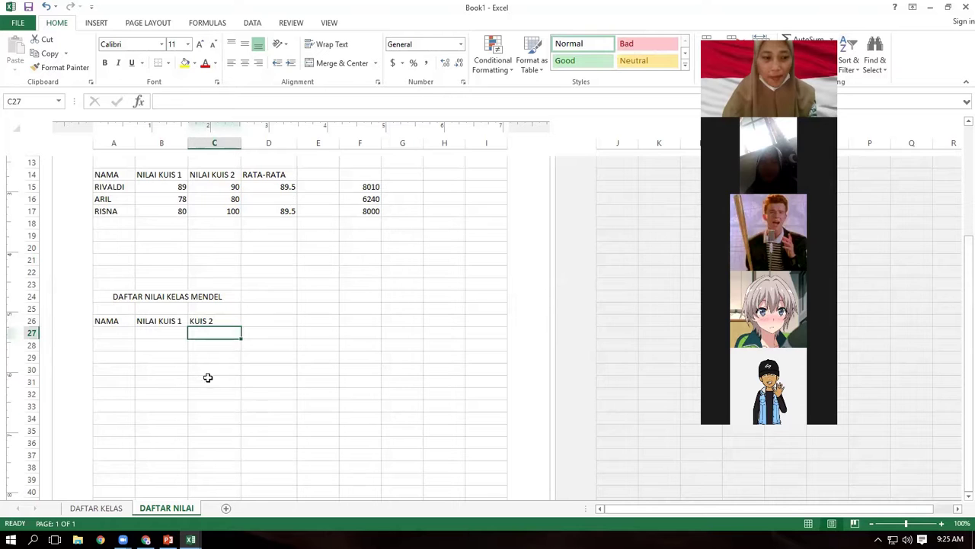
click(257, 323)
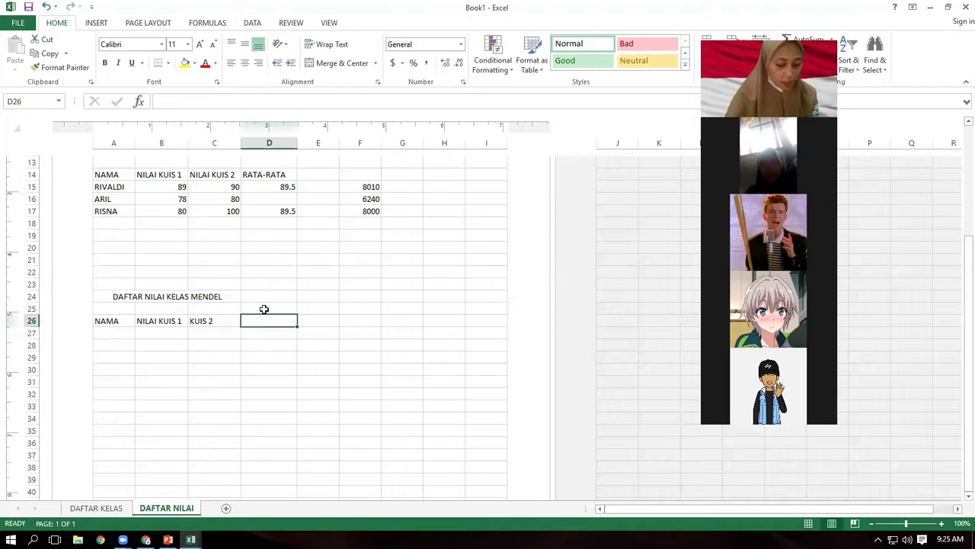
text(JUMLAH)
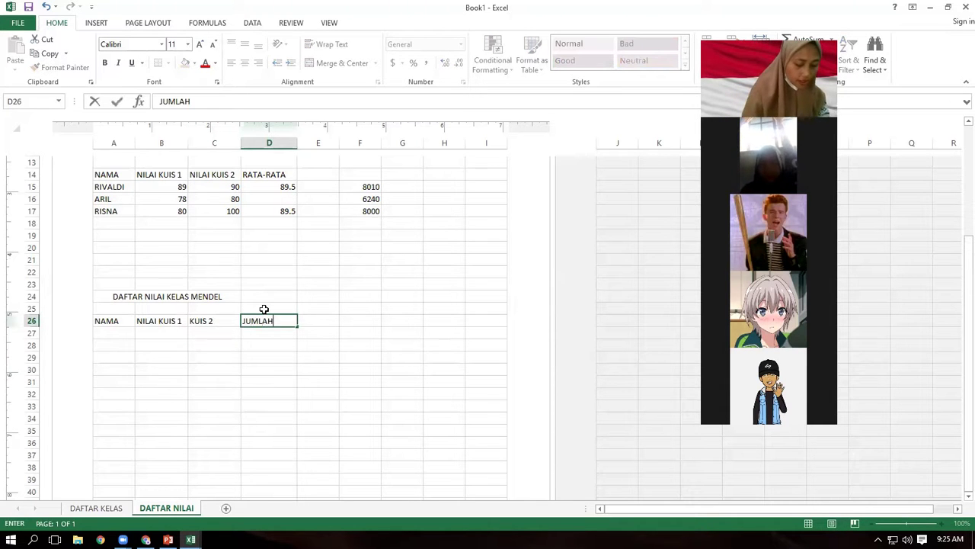
text( NILAI KUI 1-5)
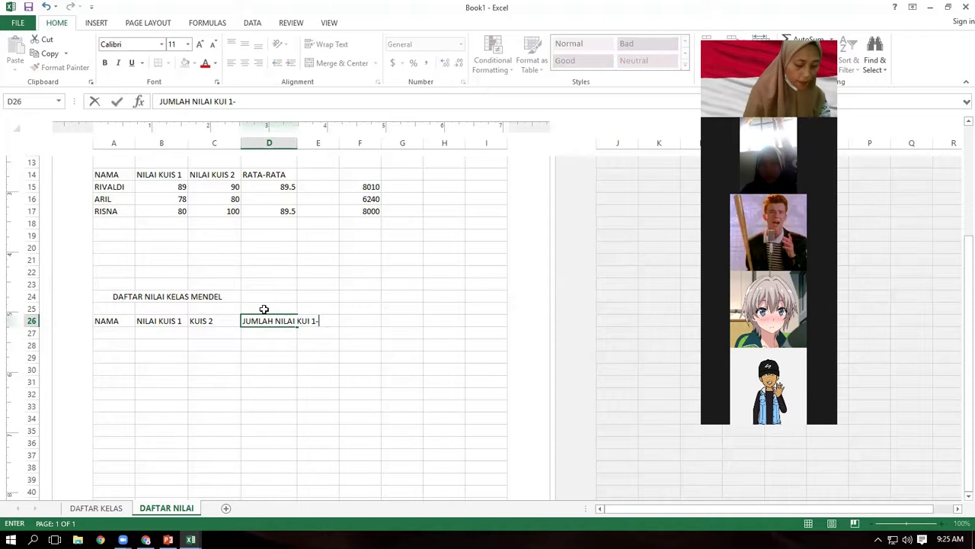
click(340, 322)
text(R)
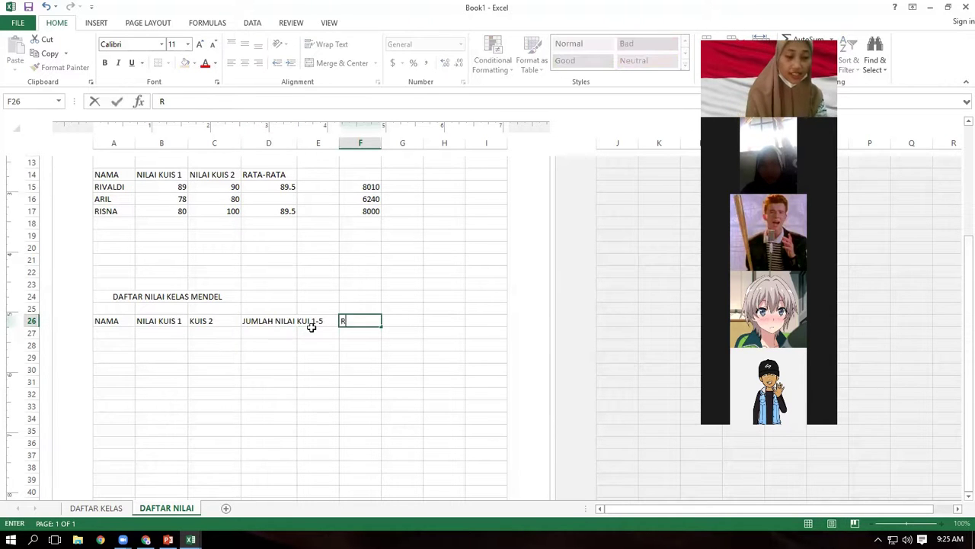
text(ATA-RATA)
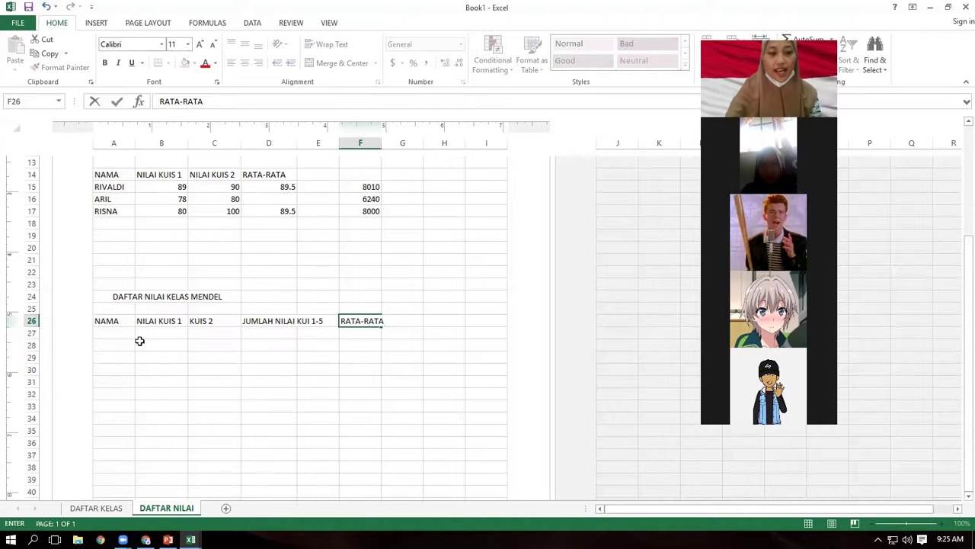
Fill row 27 with the student's first name and the quiz scores 80 and 90.
click(115, 333)
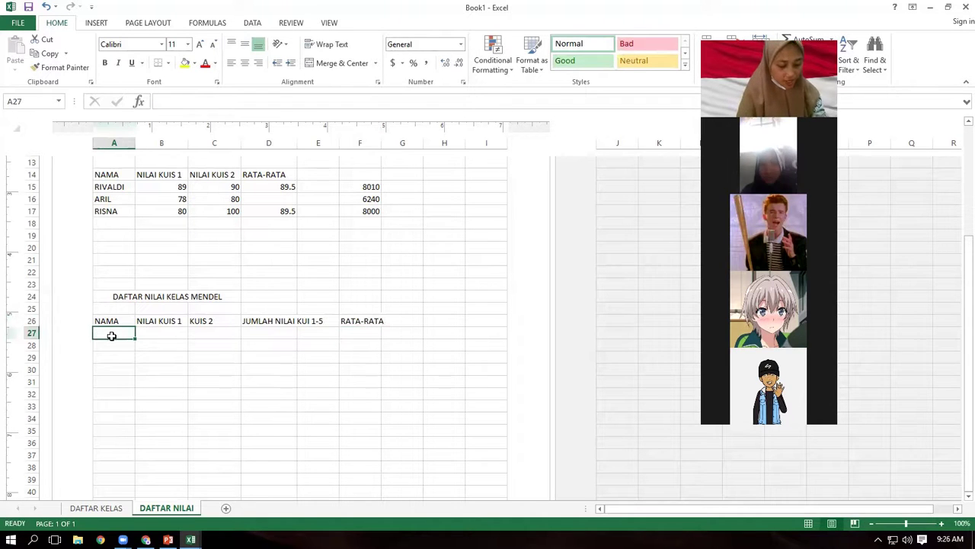
text(RISNA)
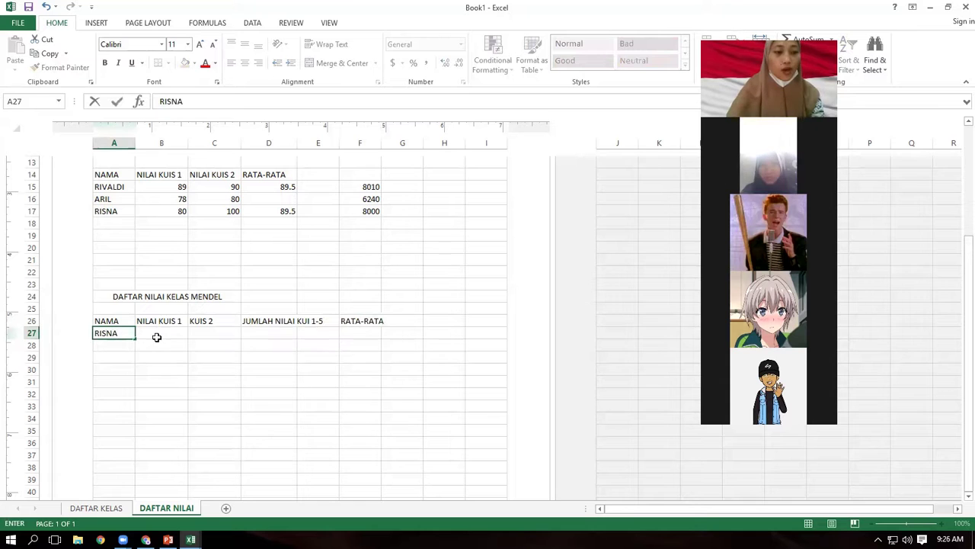
click(157, 335)
text(8)
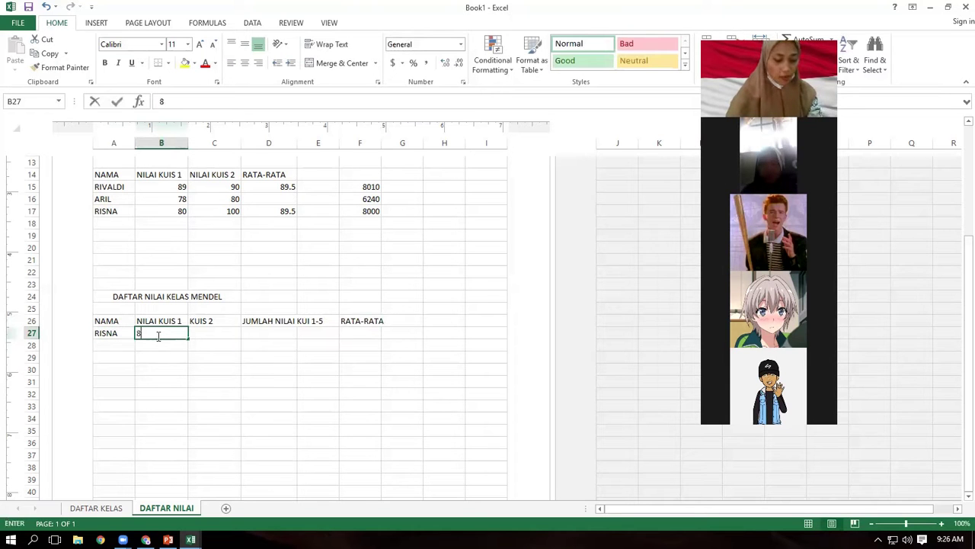
text(0)
click(197, 330)
text(90)
click(255, 333)
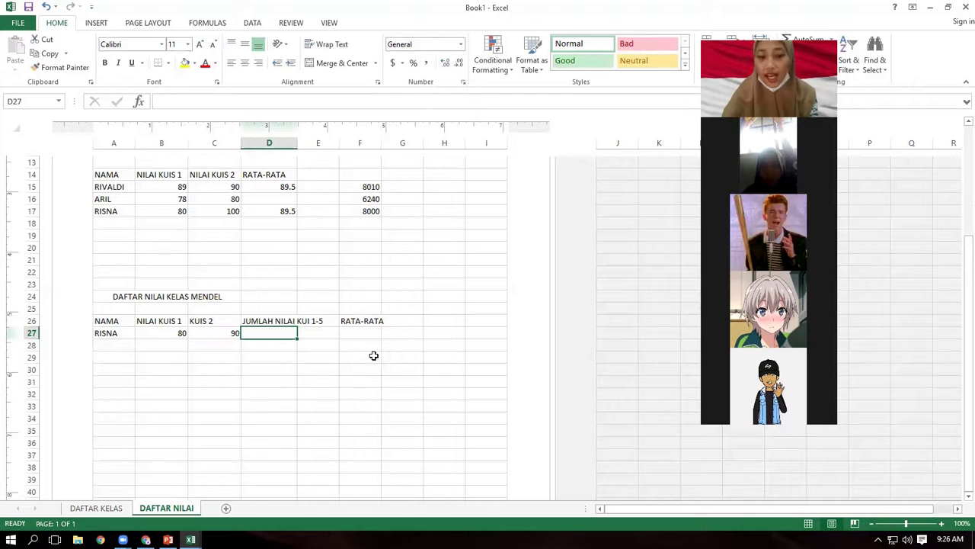
Enter 87 as the first average under RATA-RATA in cell F27.
scroll(415, 319, down, 2)
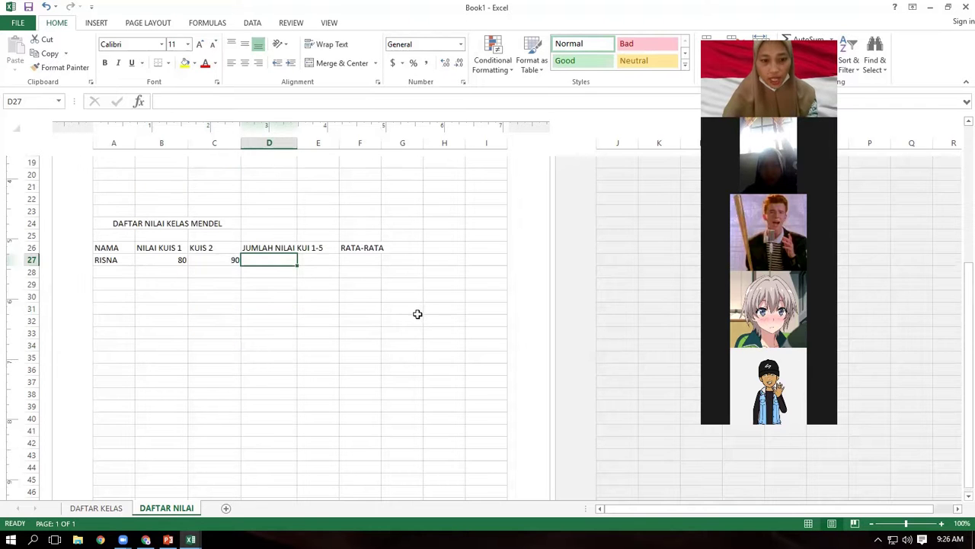
drag(368, 261, 361, 444)
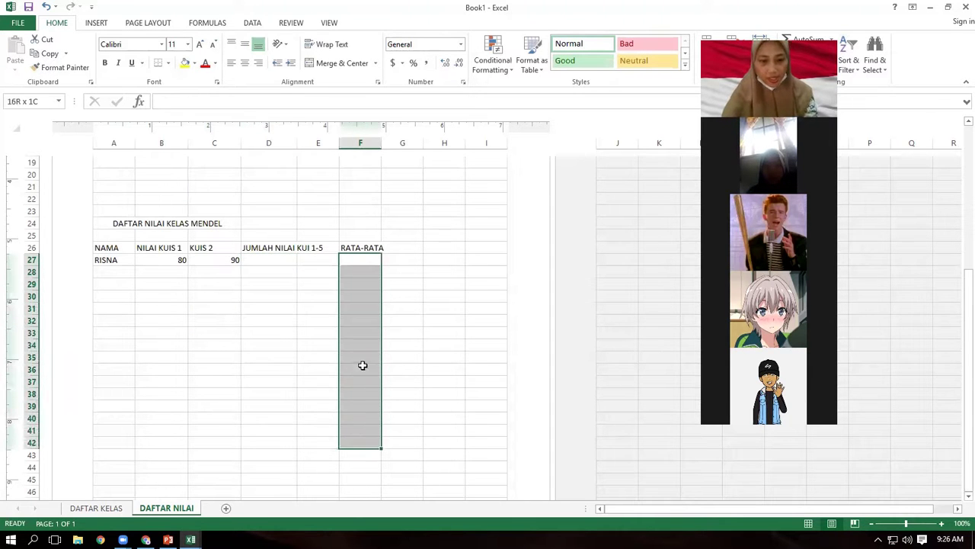
text(87)
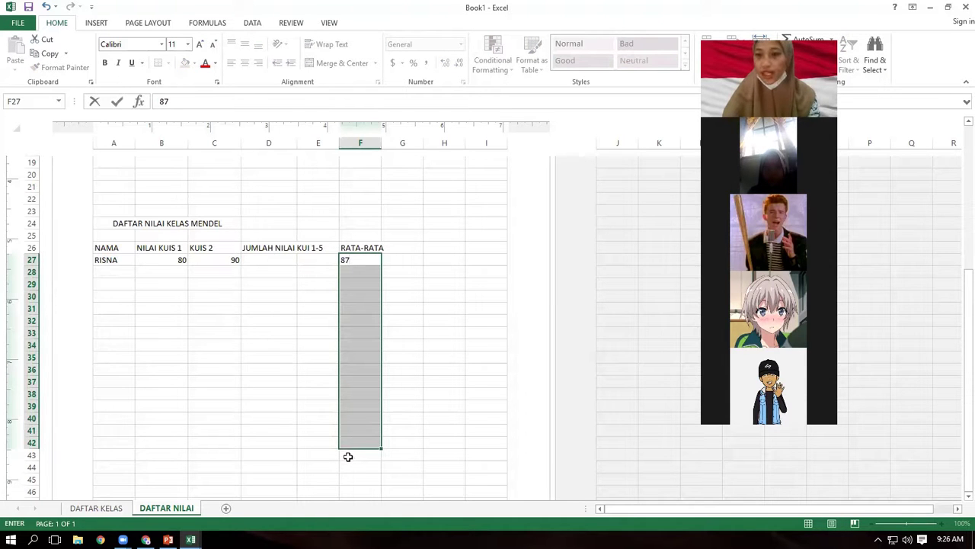
scroll(347, 455, down, 1)
click(355, 431)
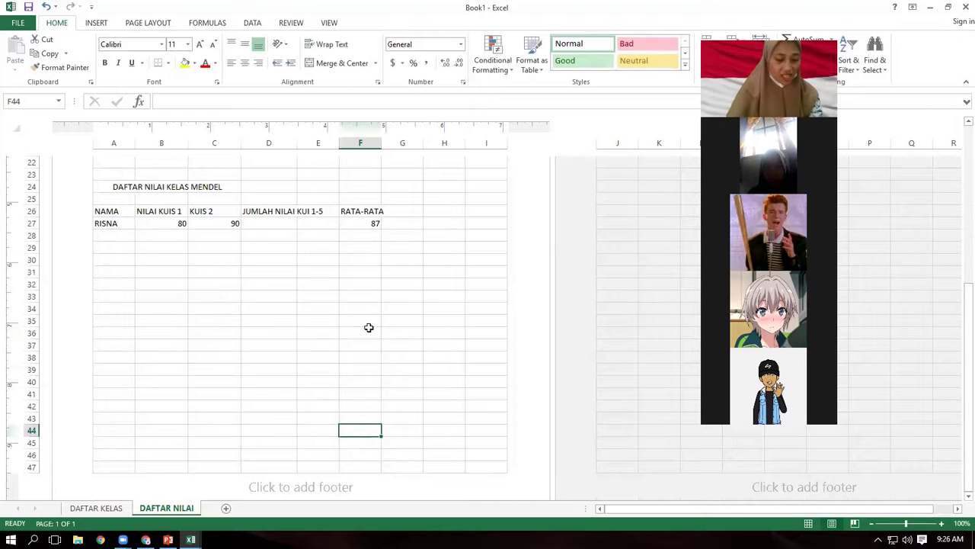
Enter 67 in cell F28 and copy it down the RATA-RATA column through F40.
click(371, 235)
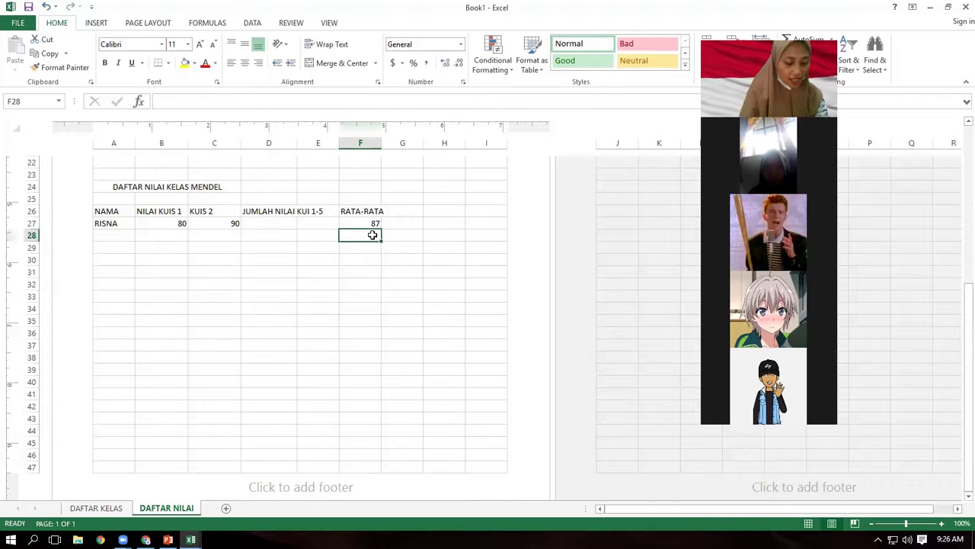
text(67)
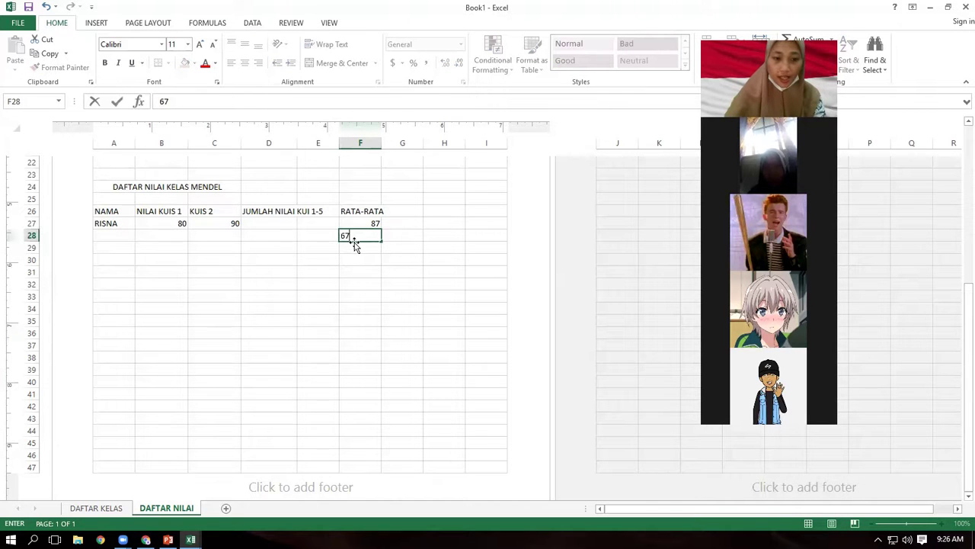
key(Return)
click(373, 235)
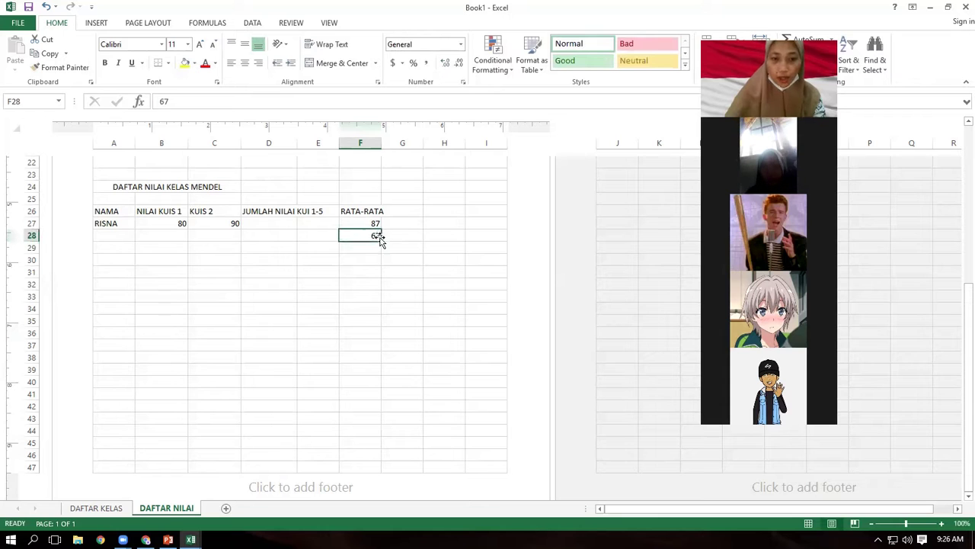
drag(382, 241, 406, 423)
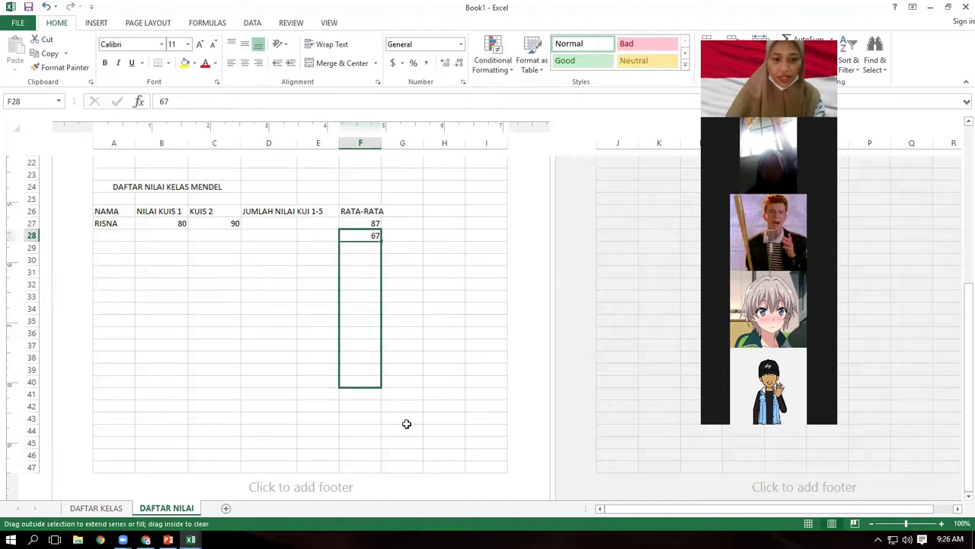
scroll(396, 424, down, 3)
click(355, 299)
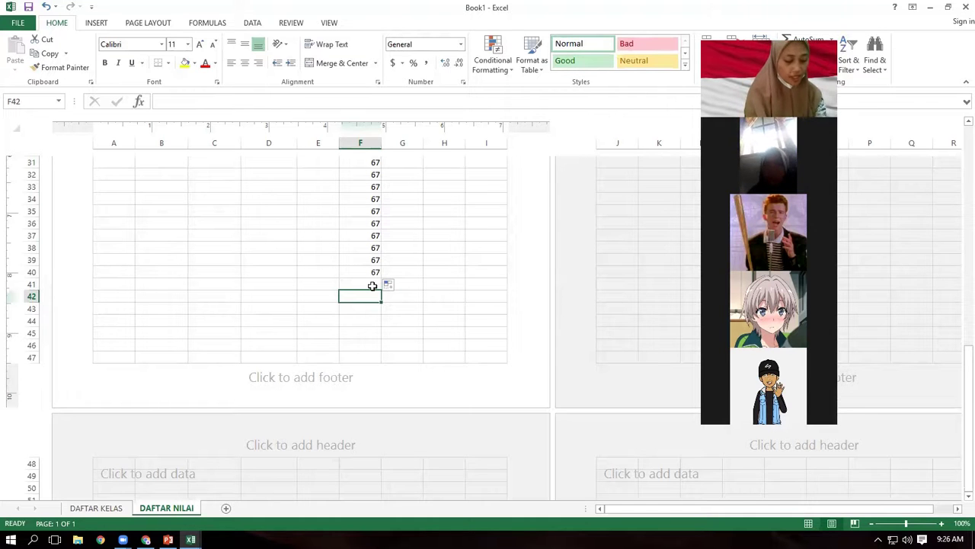
Add the label RATA RATA KELAS in cell F42 below the RATA-RATA column.
text(AR)
key(BackSpace)
key(BackSpace)
text(RATA)
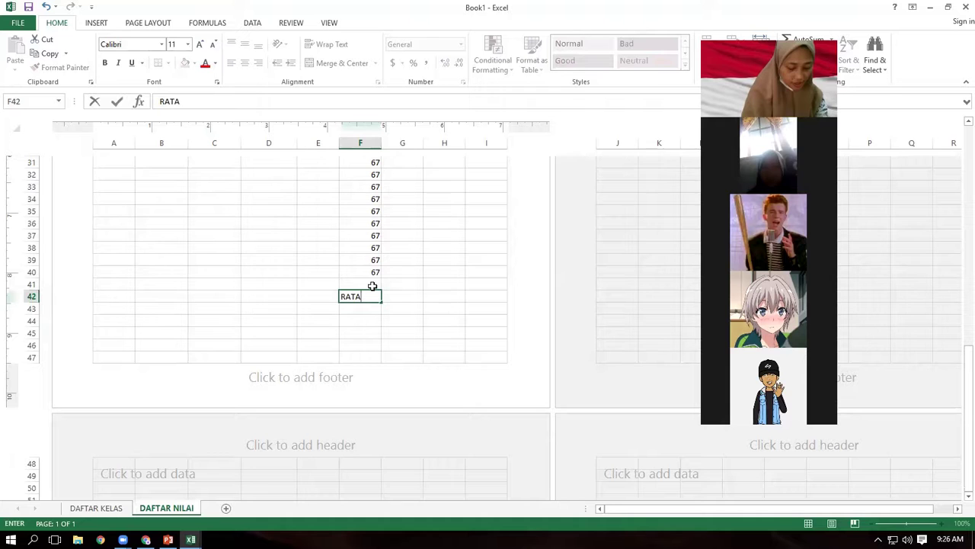
text( RATA)
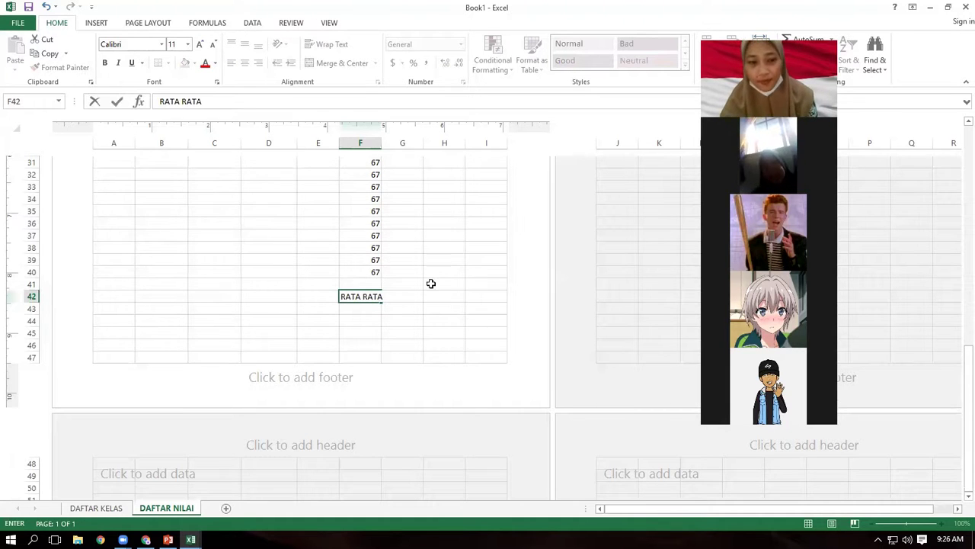
text( KEL)
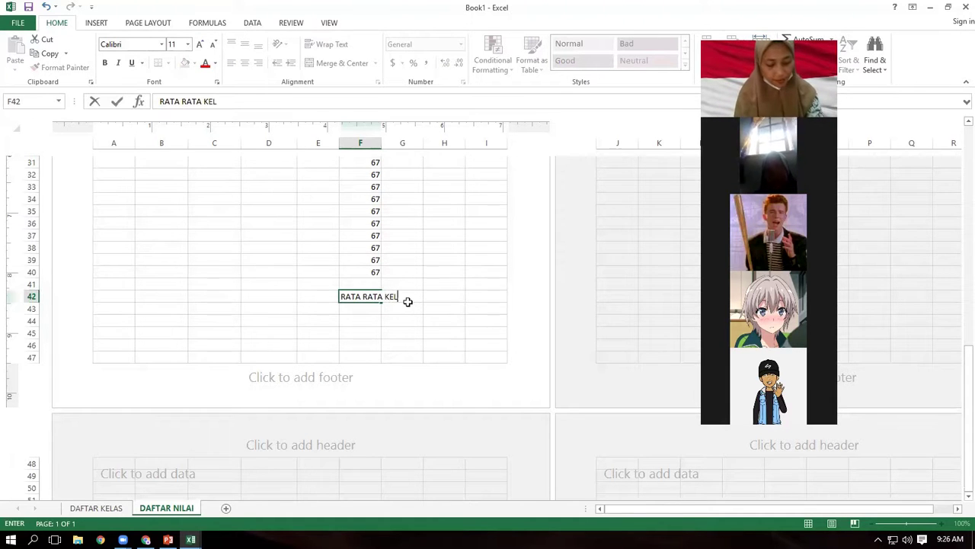
text(AS)
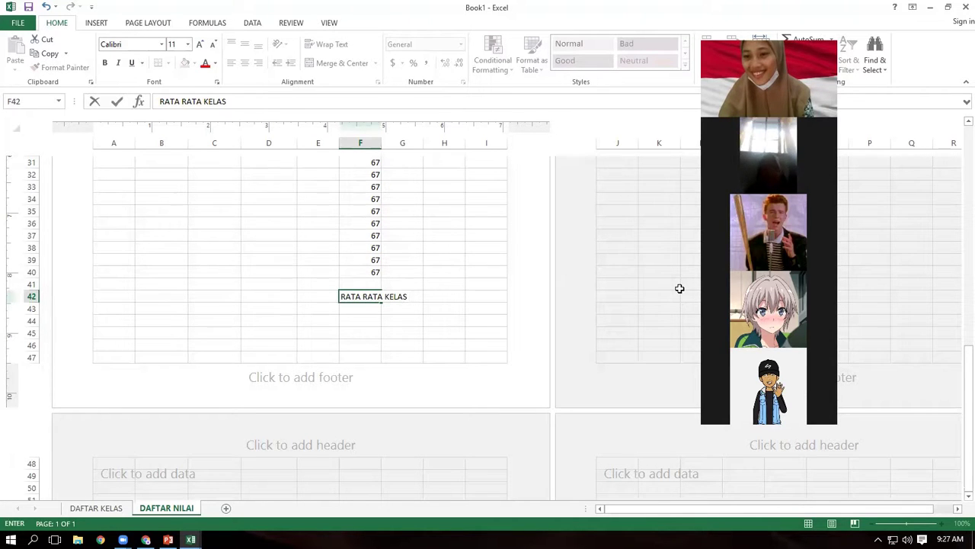
Raise the computer's speaker volume to 100.
scroll(577, 346, down, 1)
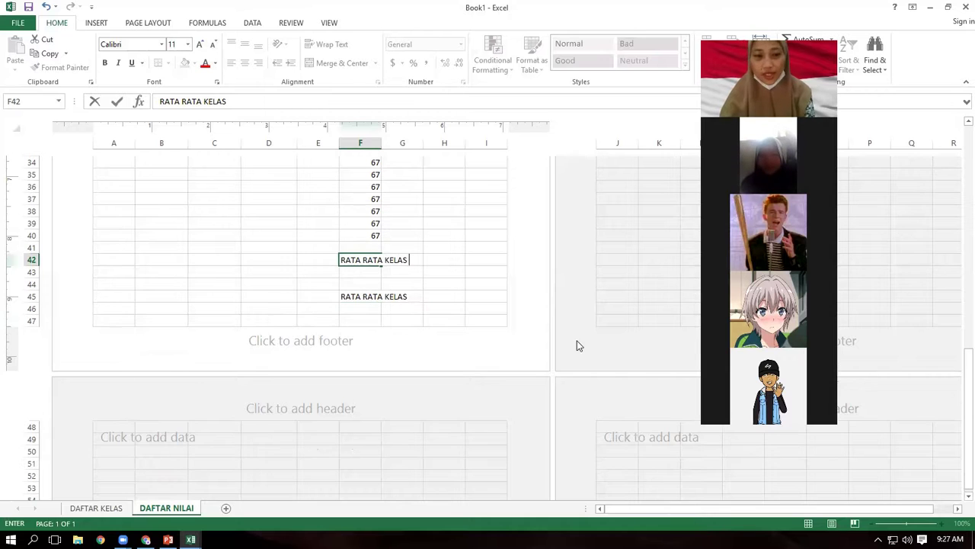
scroll(559, 327, down, 2)
scroll(533, 266, down, 1)
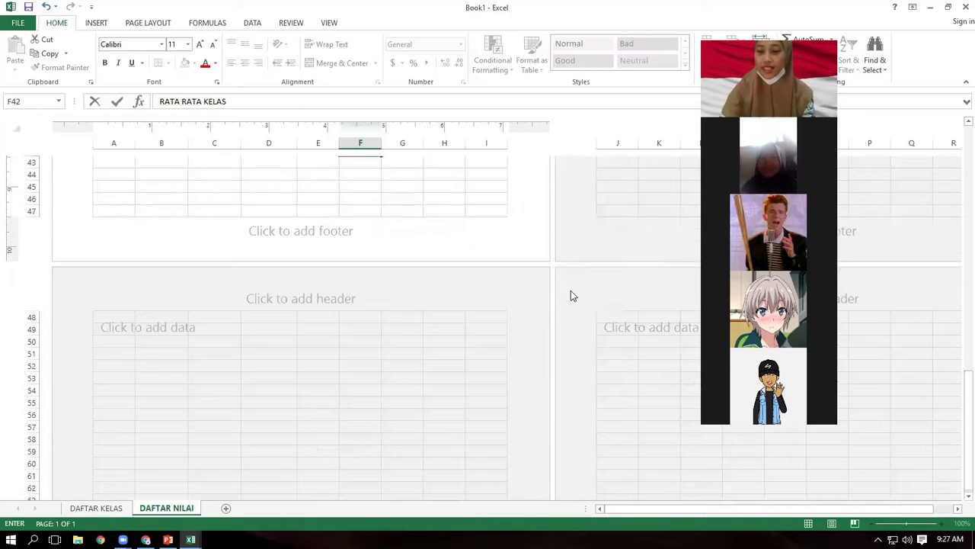
scroll(573, 296, up, 7)
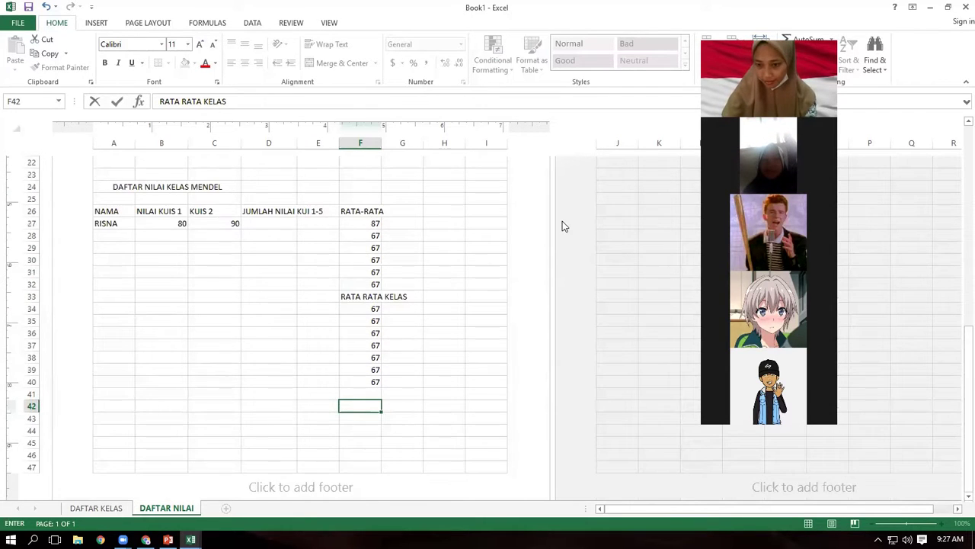
scroll(562, 221, up, 1)
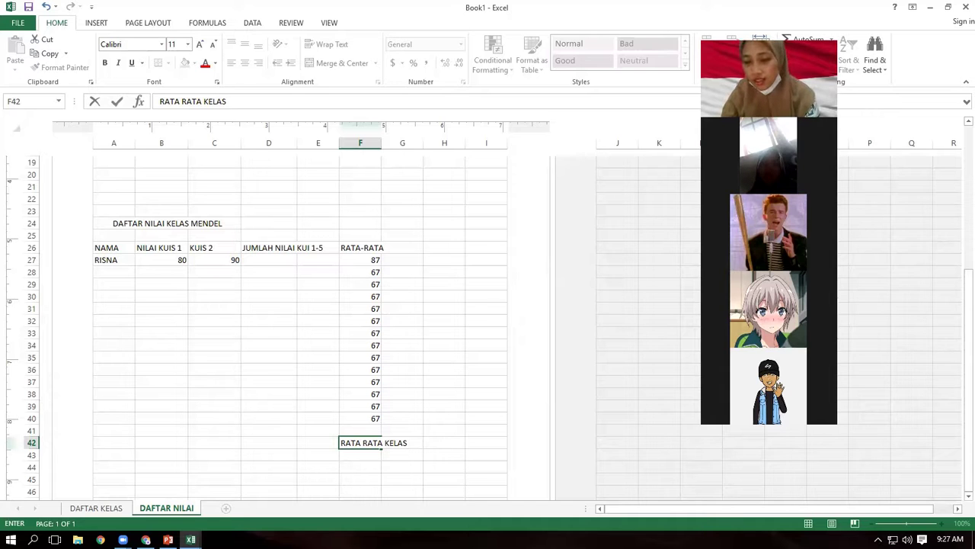
click(907, 539)
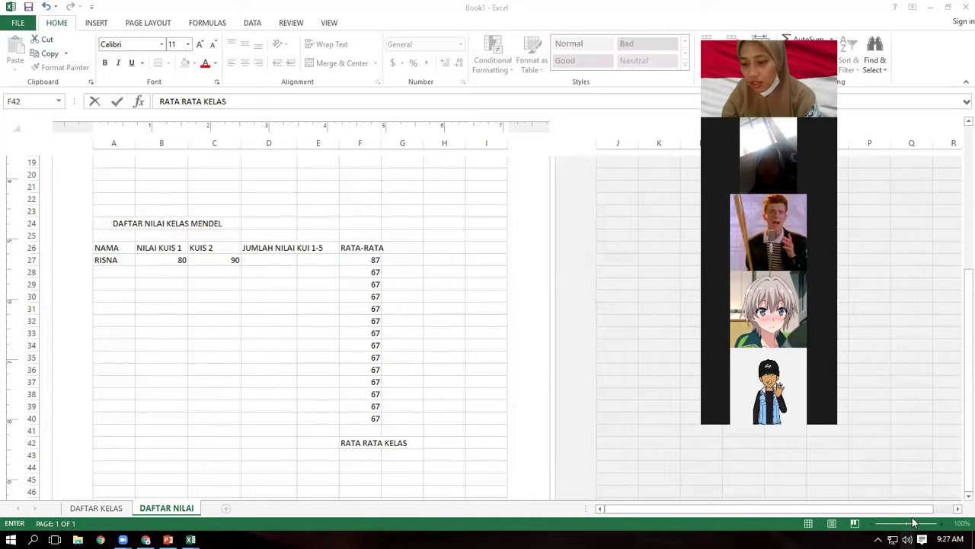
drag(923, 515, 935, 515)
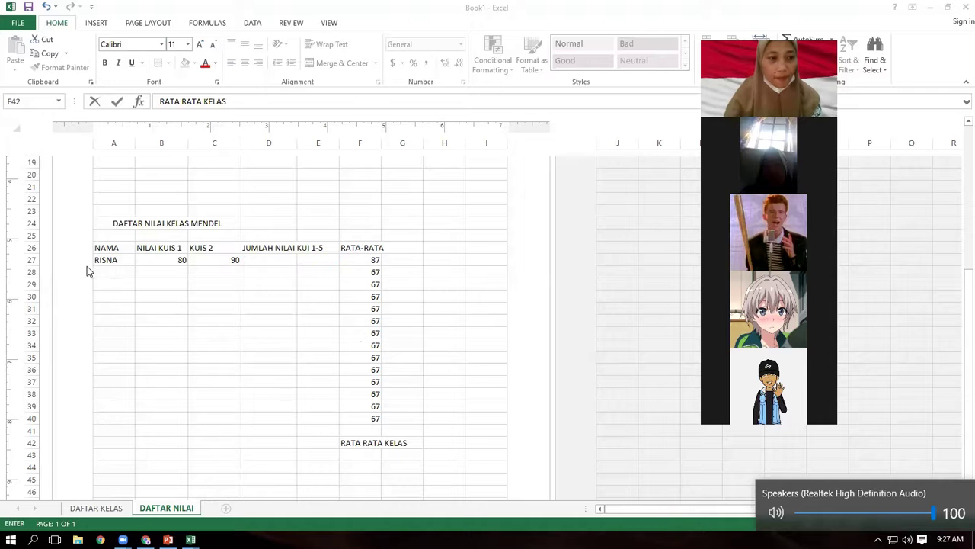
Apply All Borders to the score table in A26:G42.
drag(94, 246, 421, 448)
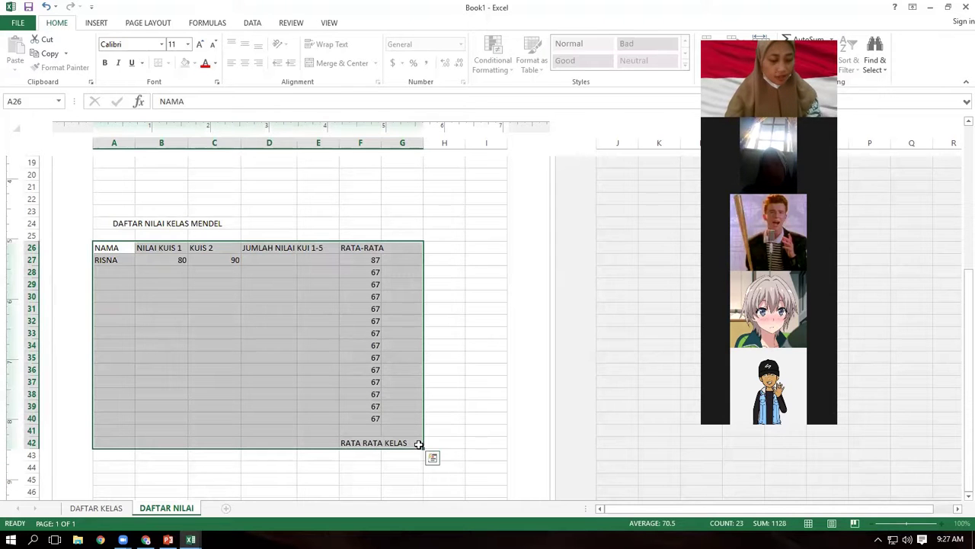
click(431, 457)
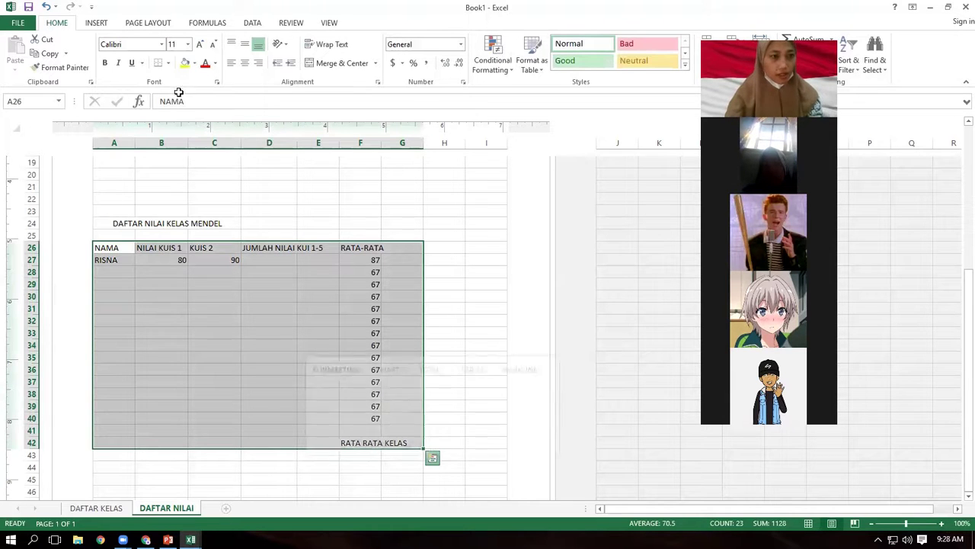
click(167, 62)
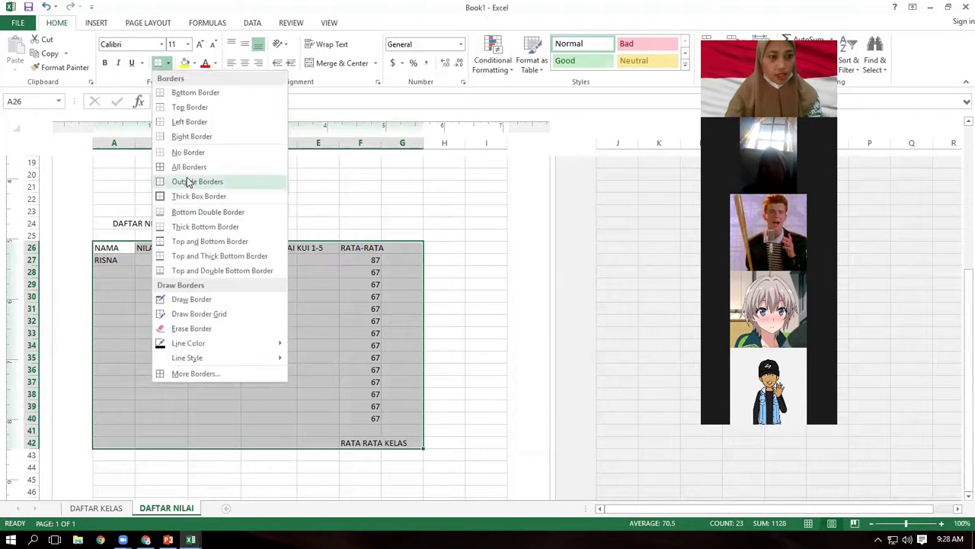
click(186, 167)
Copy the bordered score table and paste it into a new blank document in Word 2013.
key(ctrl+c)
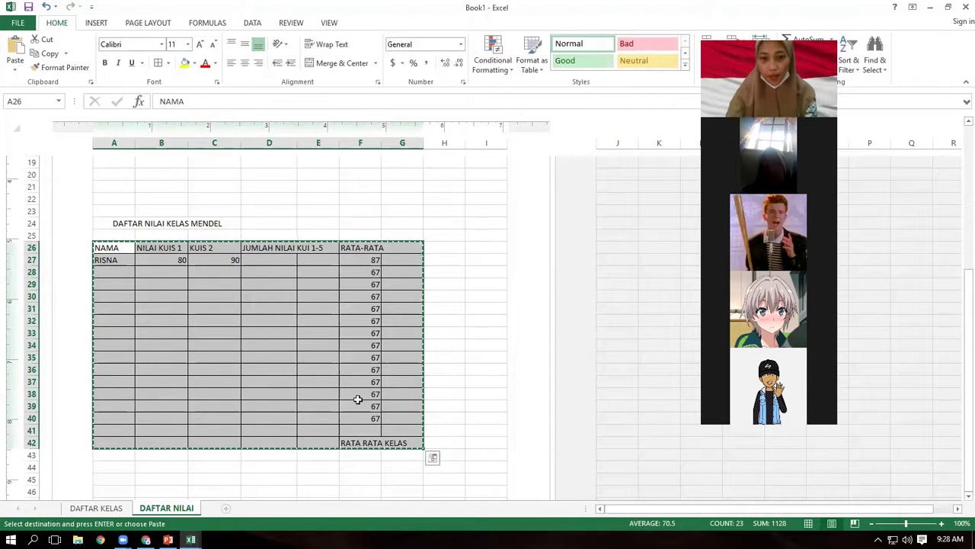
click(12, 538)
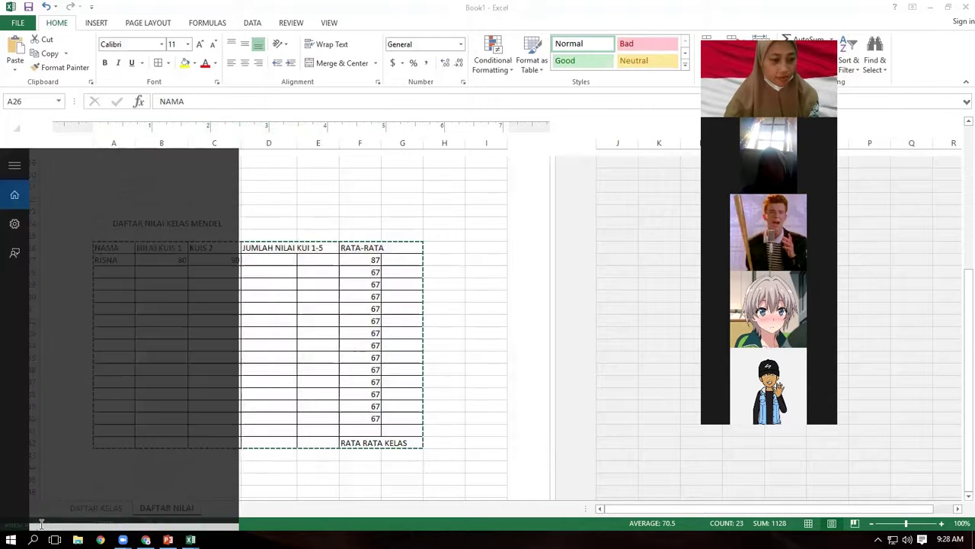
text(wo)
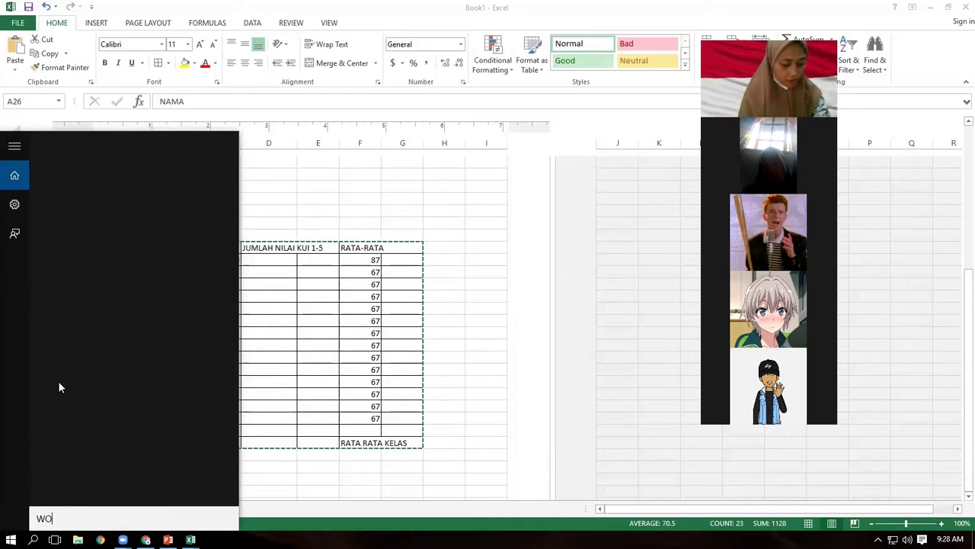
text(RD)
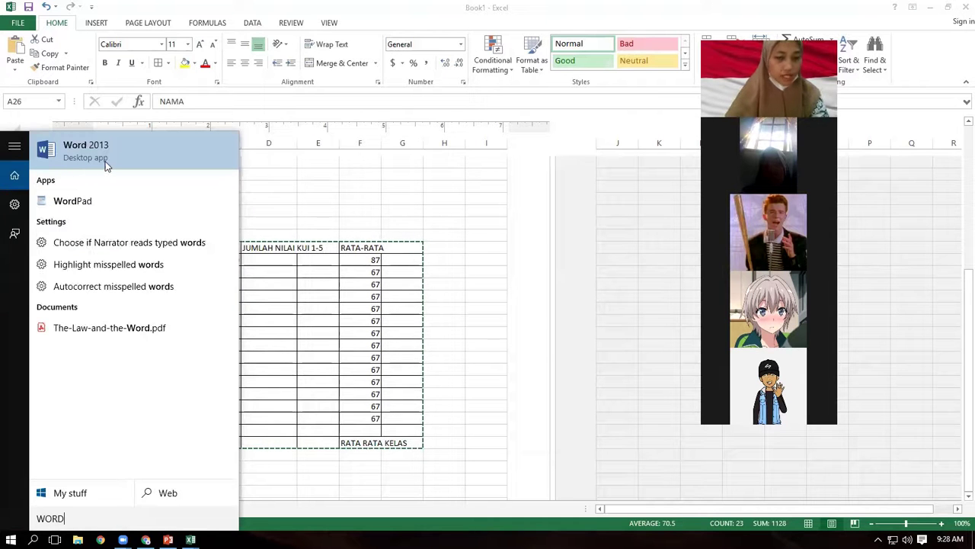
click(105, 163)
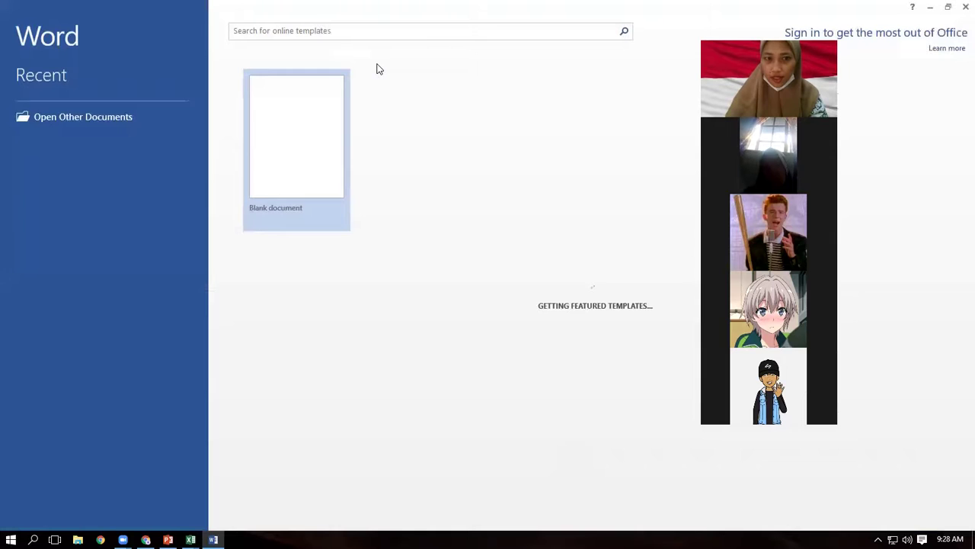
click(330, 163)
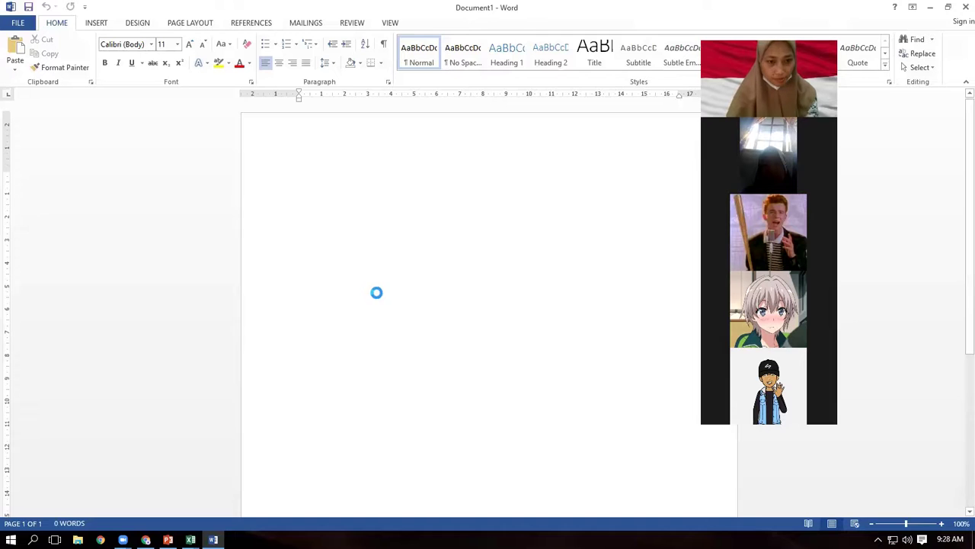
key(ctrl+v)
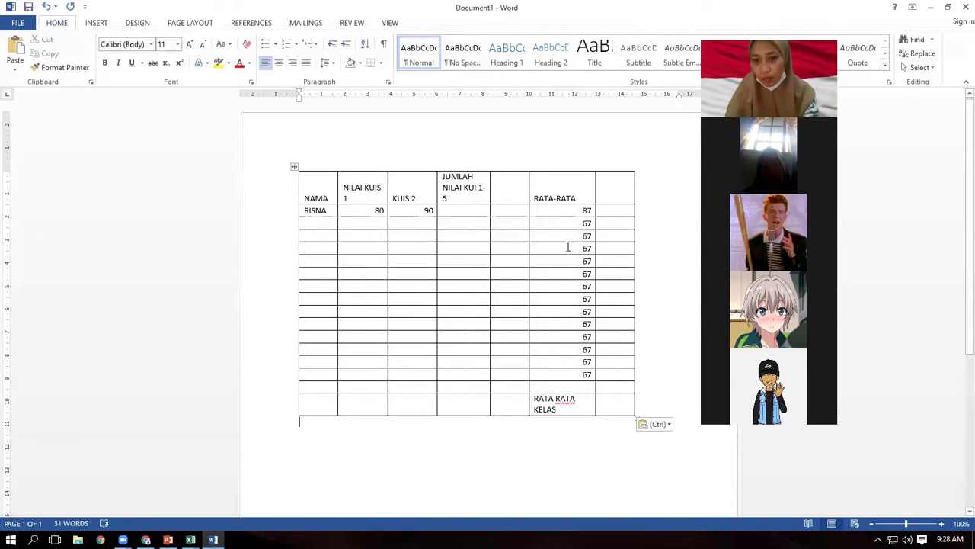
Try inserting the default column chart in the first student's JUMLAH NILAI KUI 1-5 cell of the pasted table.
triple_click(558, 215)
click(466, 245)
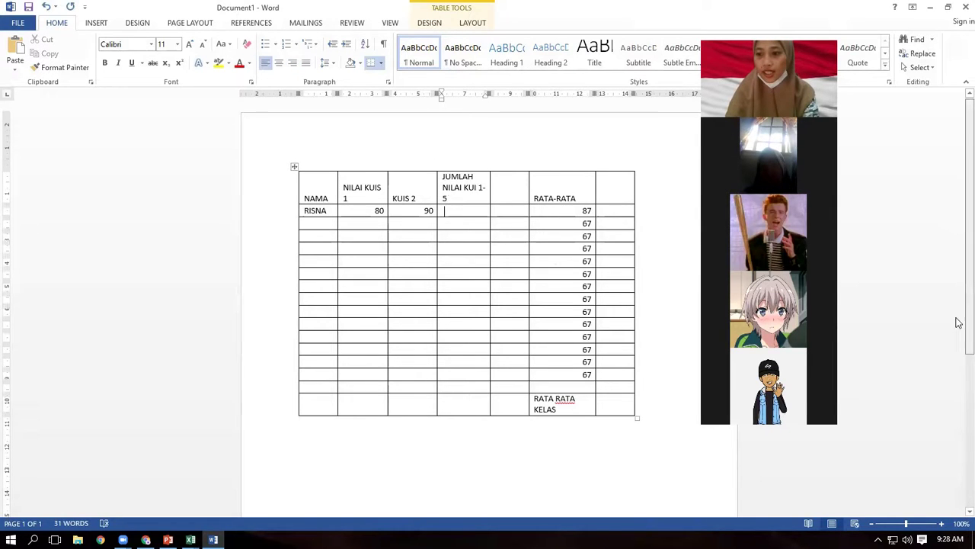
scroll(957, 320, down, 5)
scroll(958, 407, up, 2)
scroll(958, 270, up, 3)
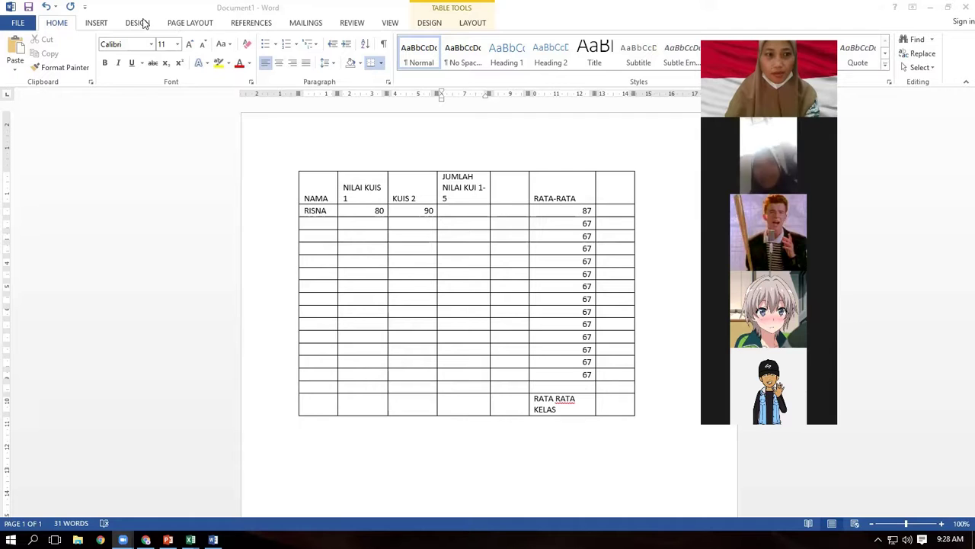
click(99, 31)
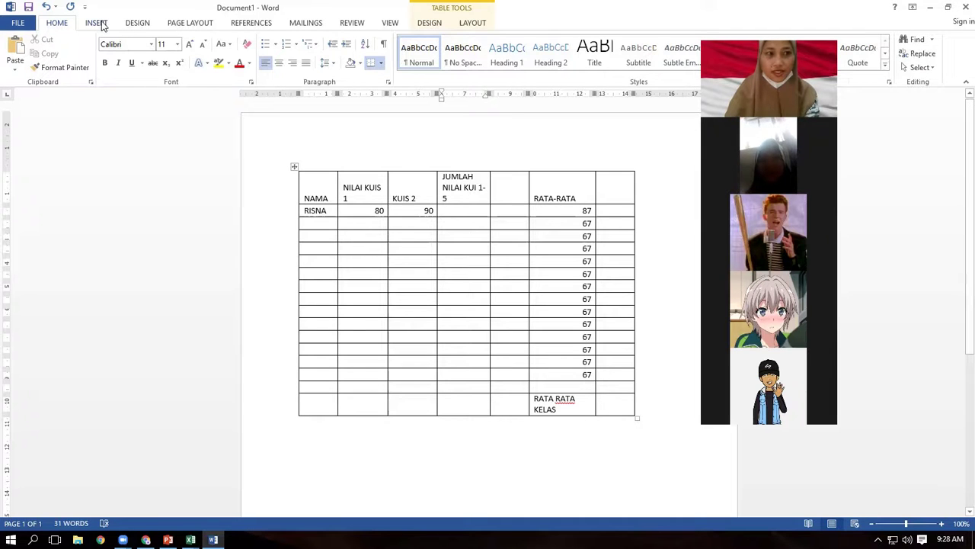
click(97, 23)
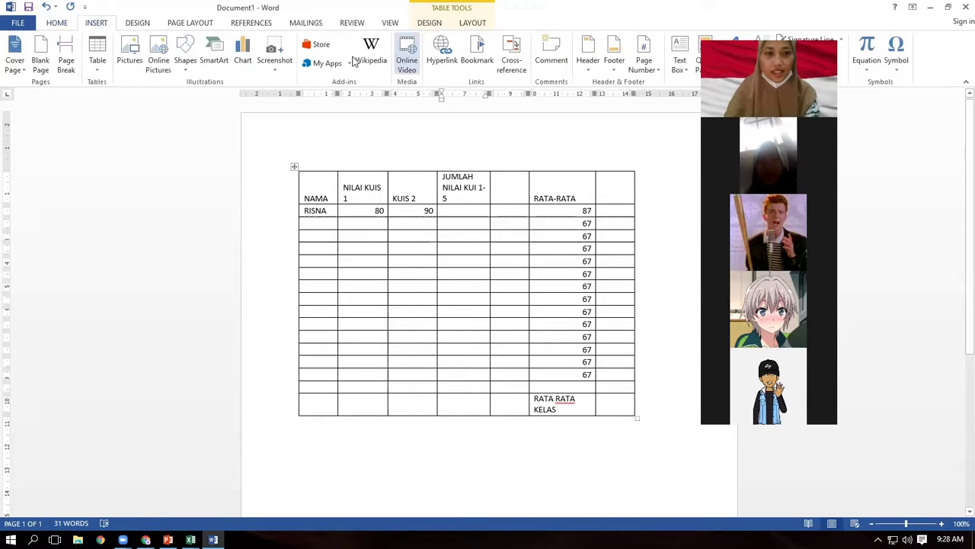
scroll(246, 59, down, 1)
scroll(23, 67, down, 1)
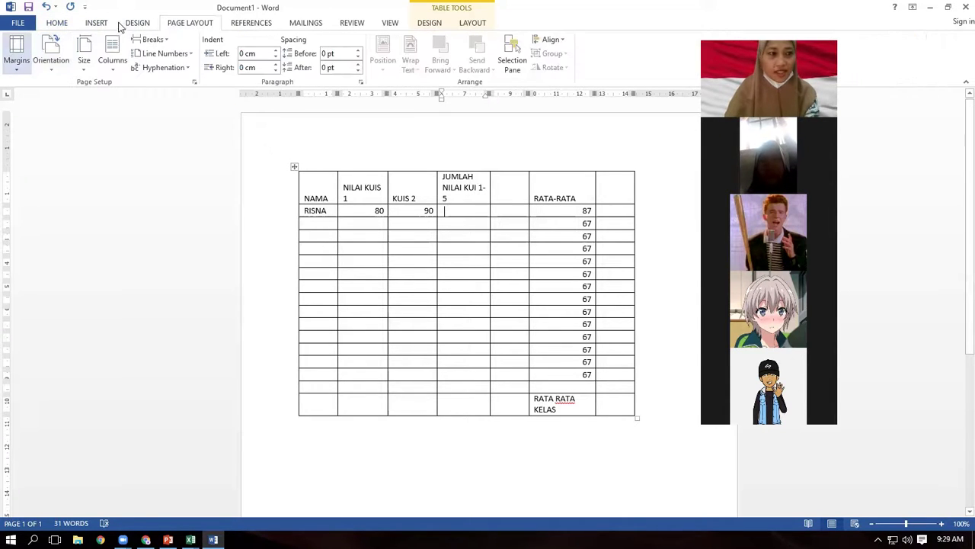
click(109, 25)
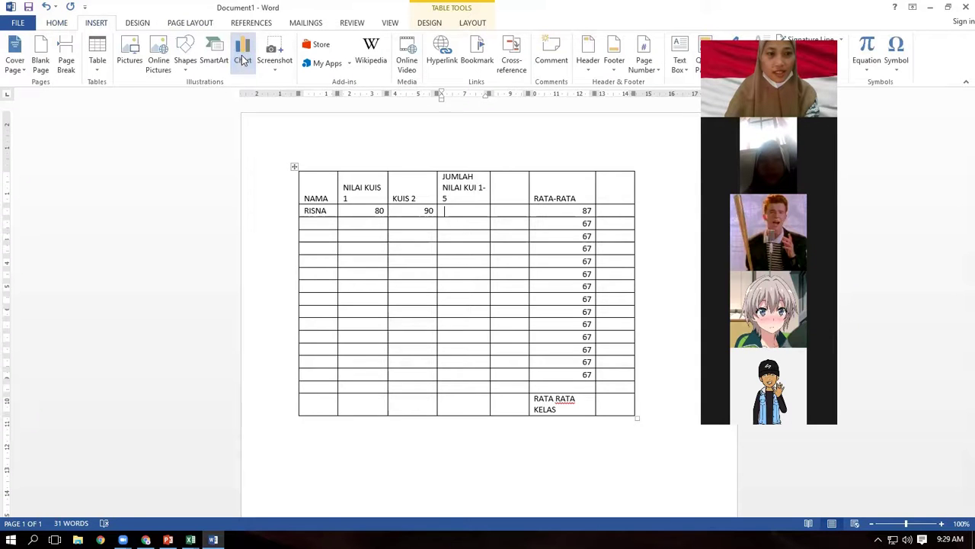
click(242, 61)
mouse_move(455, 234)
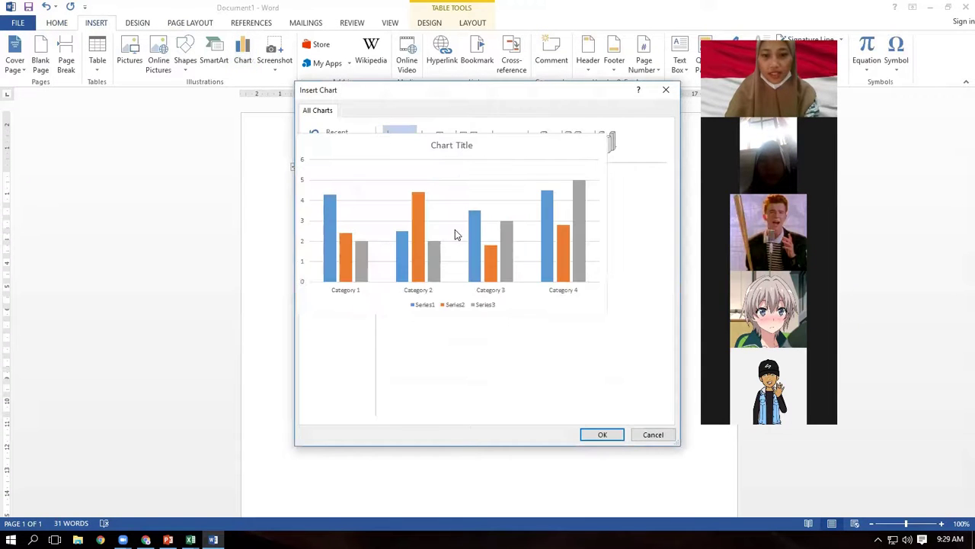
click(601, 434)
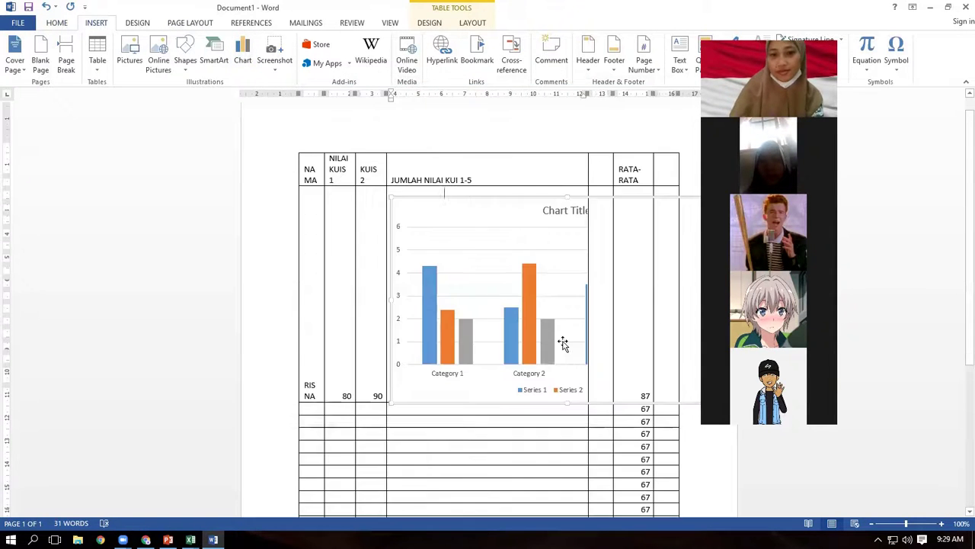
Undo the chart and the pasted table, and insert the default column chart in the empty document.
scroll(492, 289, down, 1)
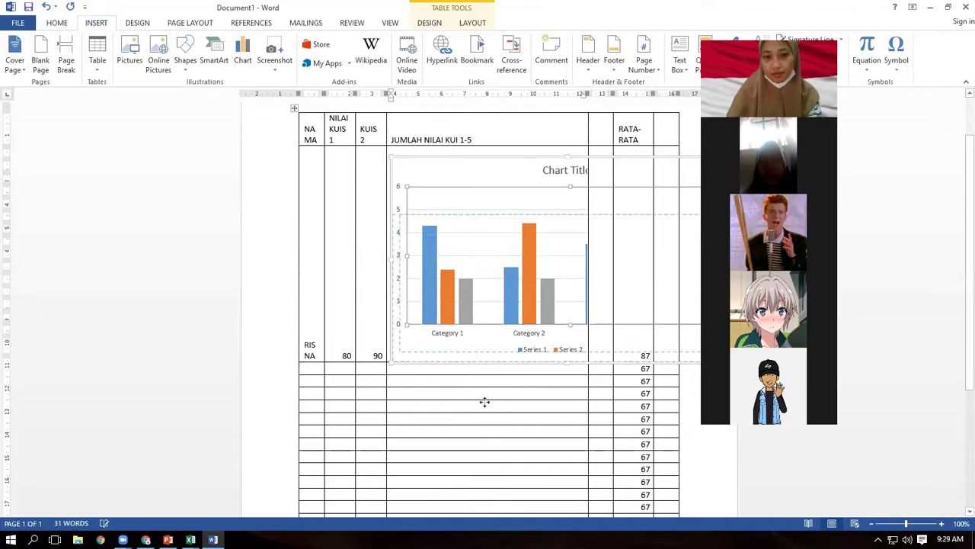
click(304, 133)
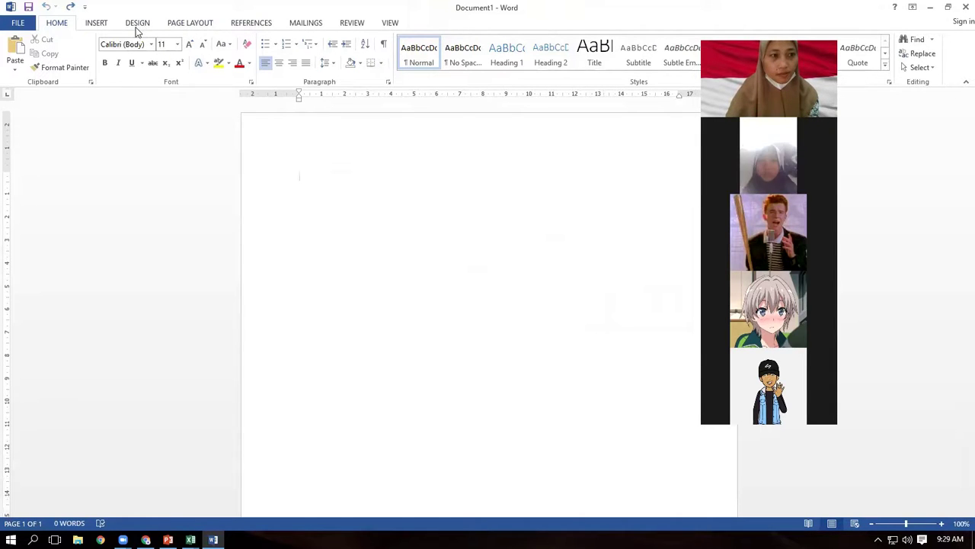
click(96, 23)
click(243, 57)
mouse_move(434, 244)
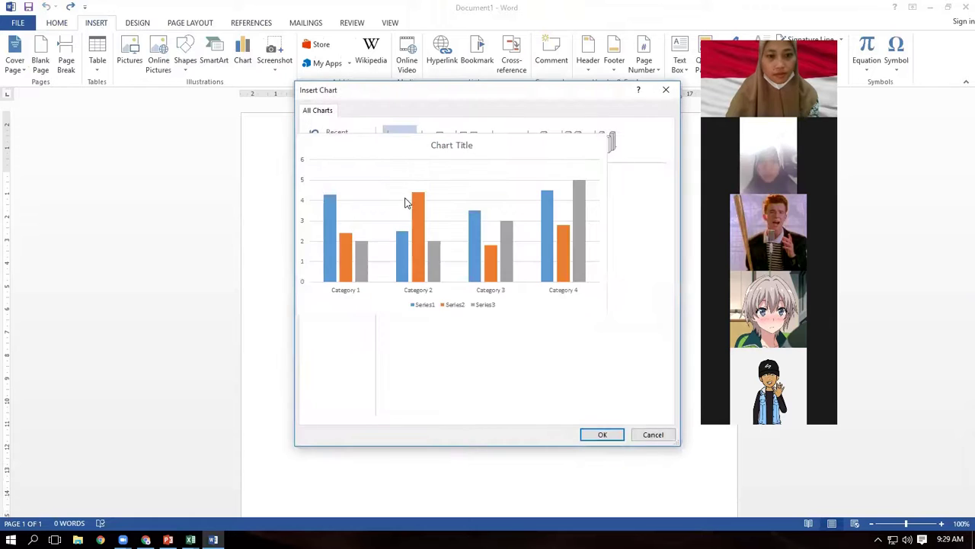
click(606, 436)
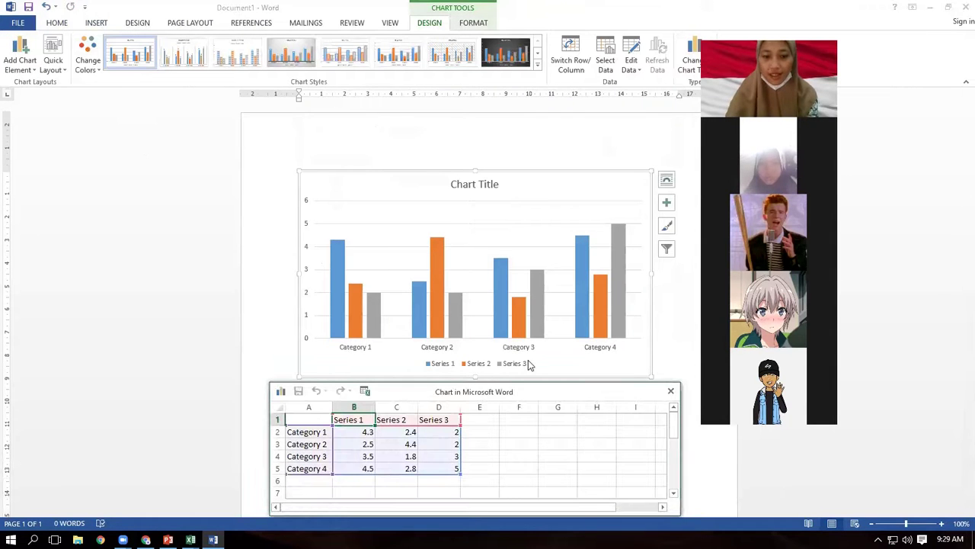
Move the chart's data sheet up closer to the chart and show its rows from row 1.
scroll(538, 457, down, 1)
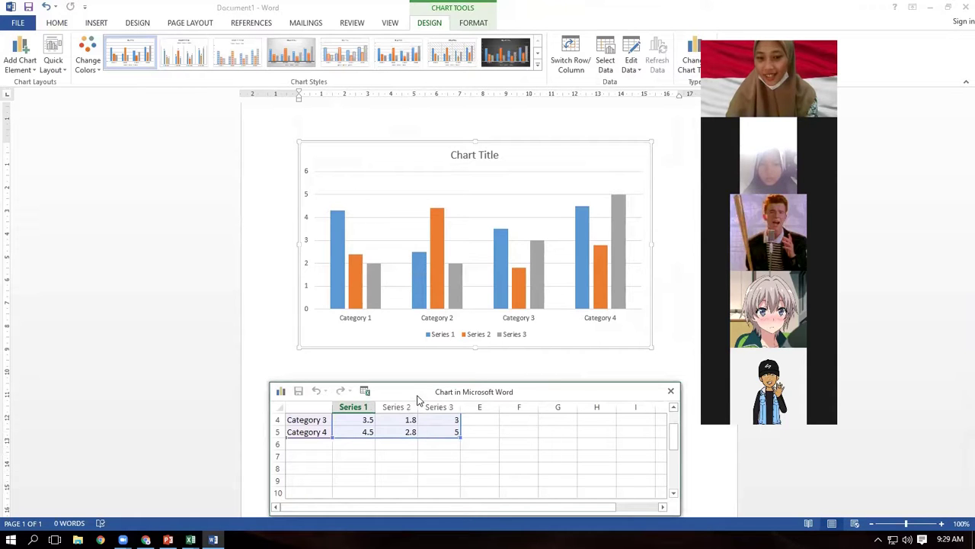
drag(416, 391, 414, 371)
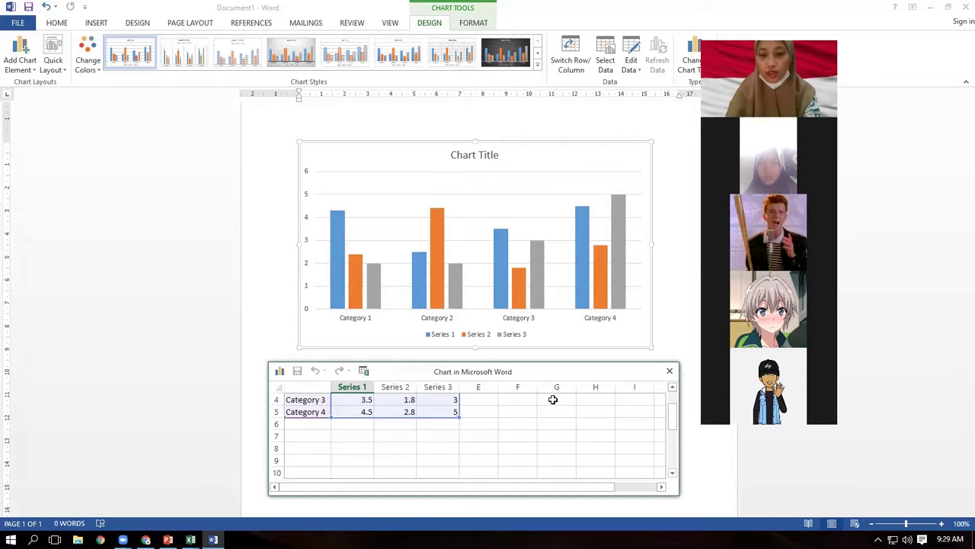
drag(668, 417, 682, 395)
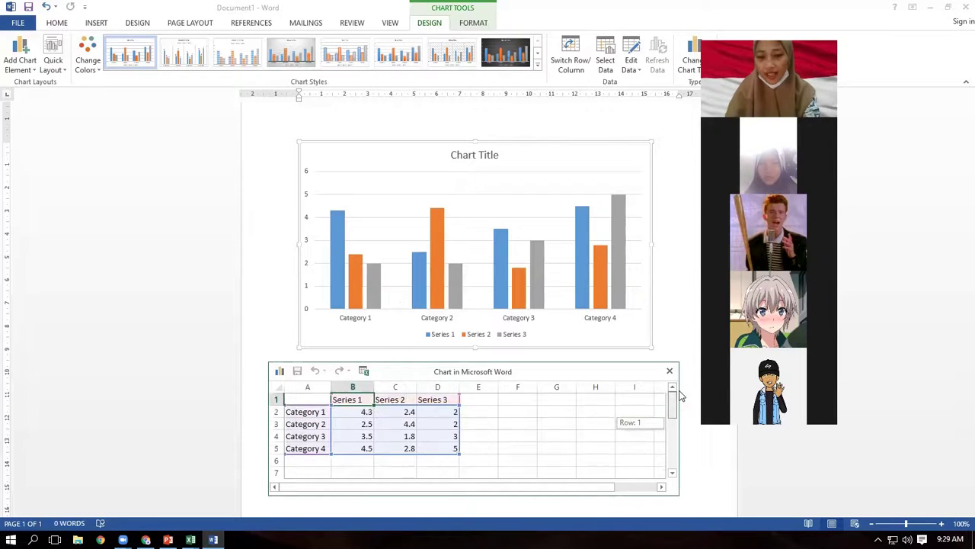
Examine the category names, series values and Series 1 header in the chart's data sheet, and the matching legend in the chart.
click(298, 423)
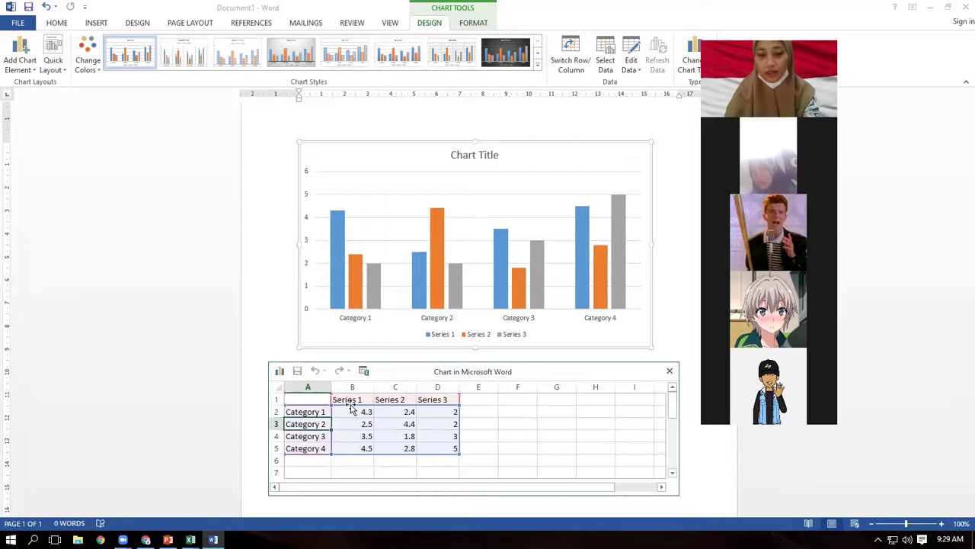
click(421, 409)
click(446, 448)
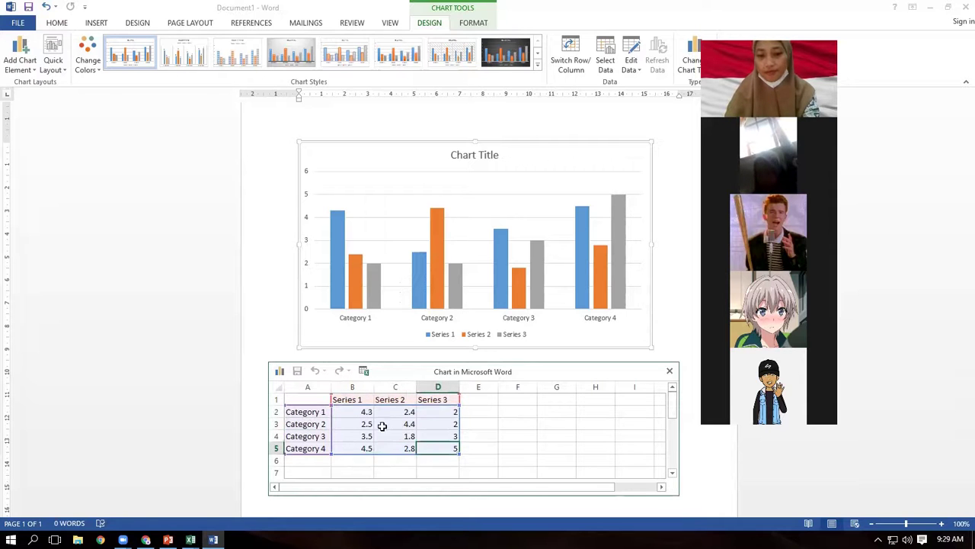
click(348, 400)
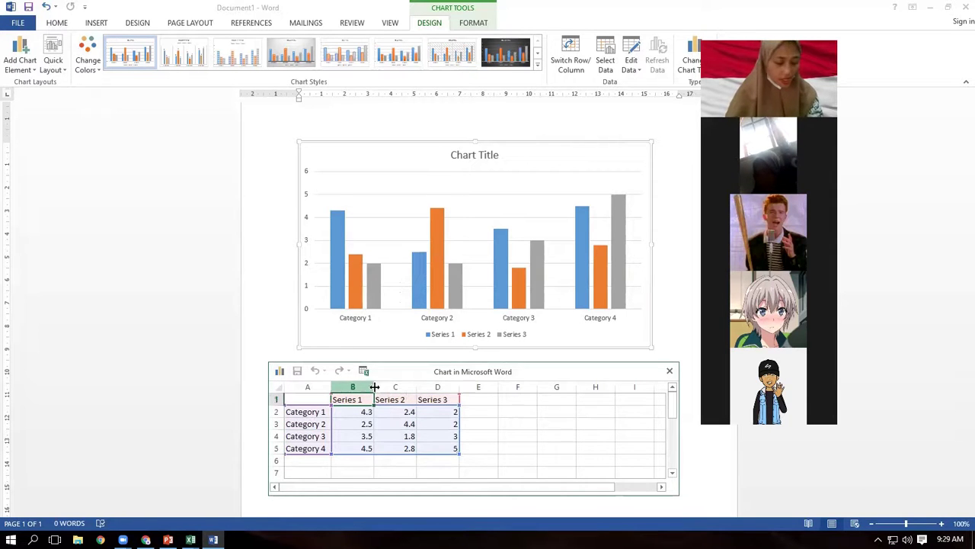
click(466, 341)
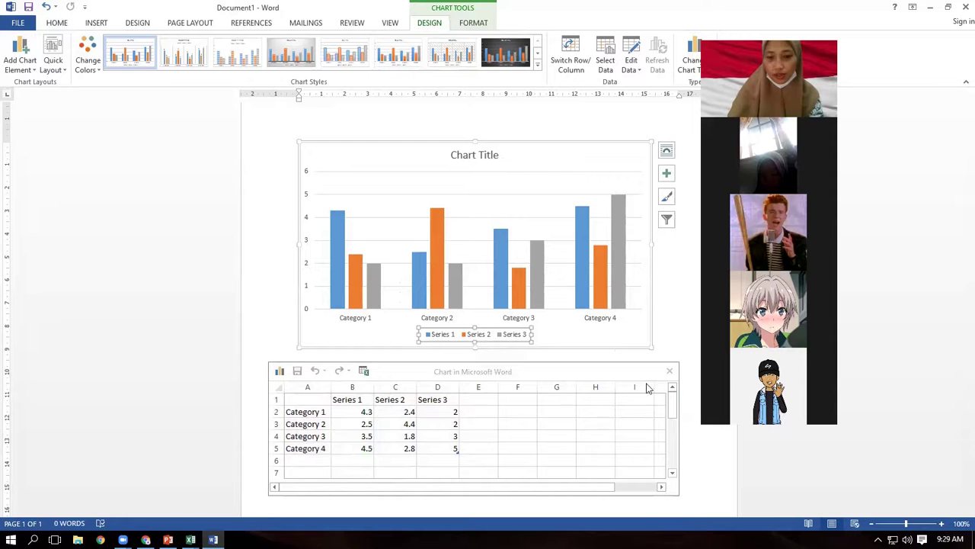
Close the chart's data sheet and switch to the Book1 workbook in Excel.
click(669, 372)
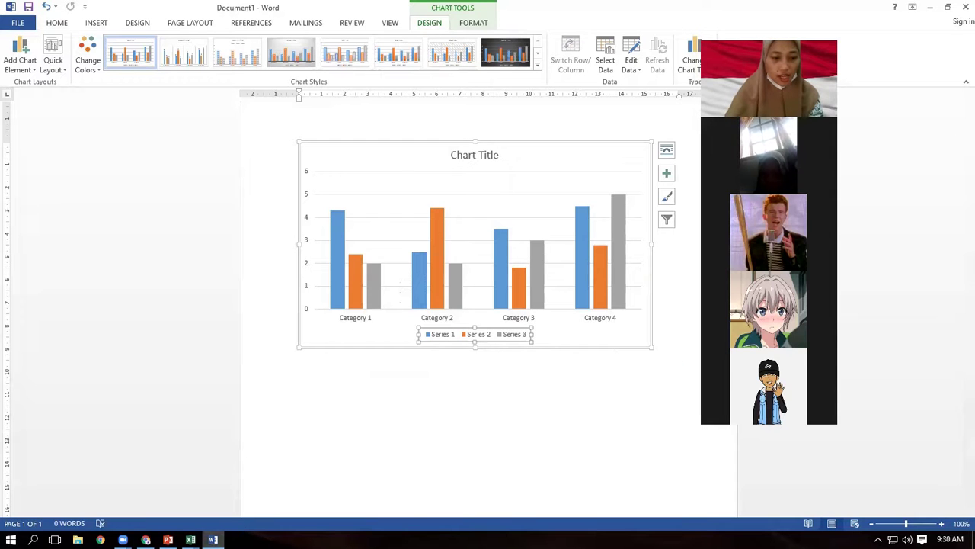
mouse_move(190, 540)
click(221, 506)
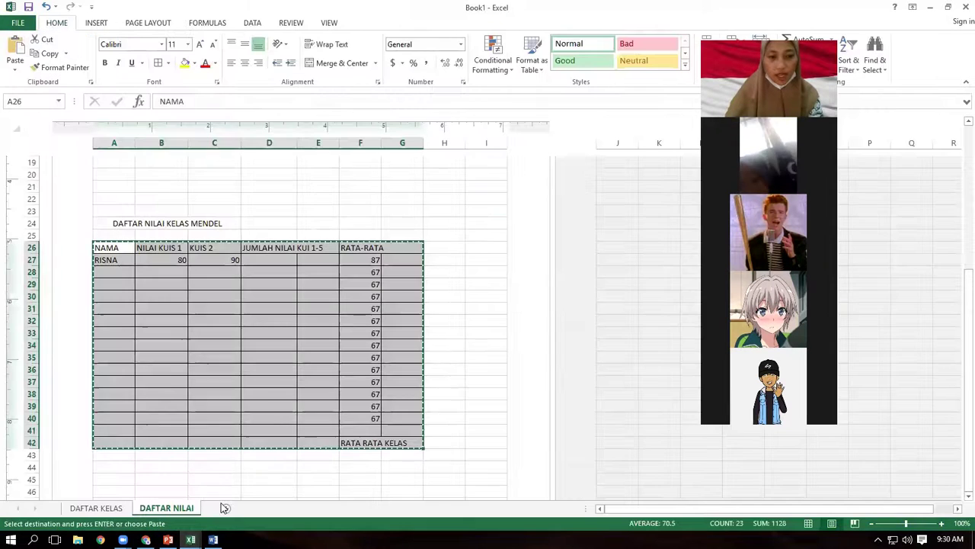